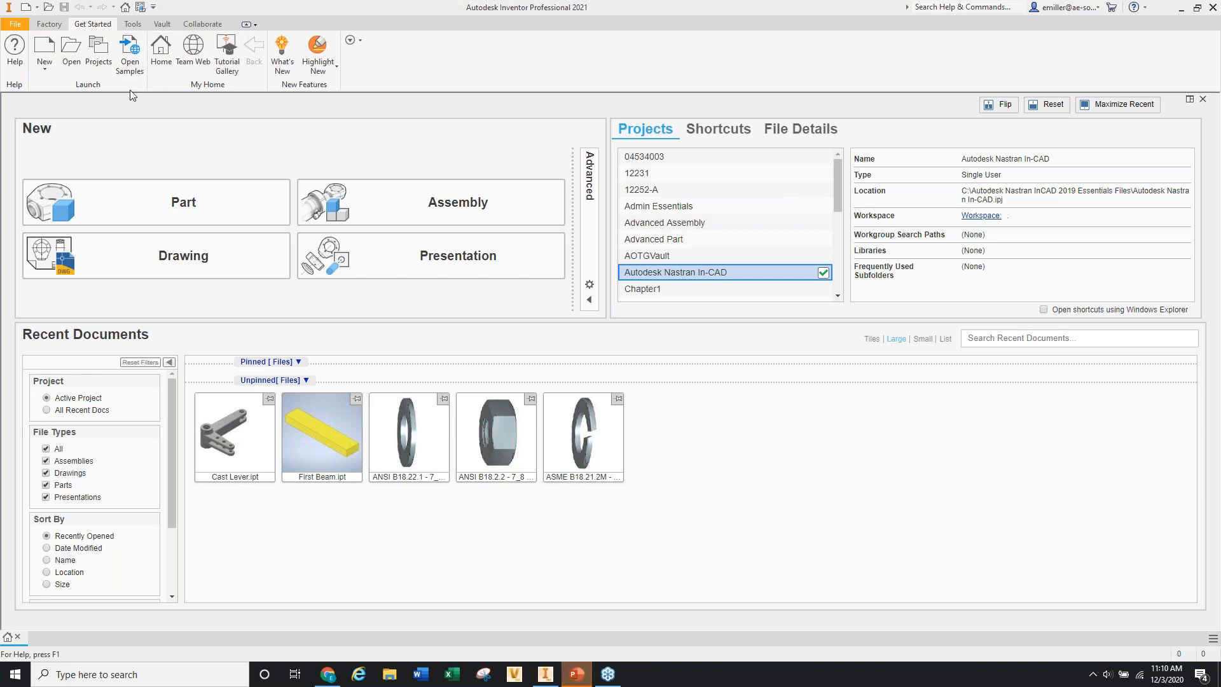
Open Cast Lever.ipt from the Recent Documents list.
{"action": "mouse_move", "coordinate": [230, 435]}
{"action": "left_click", "coordinate": [205, 405]}
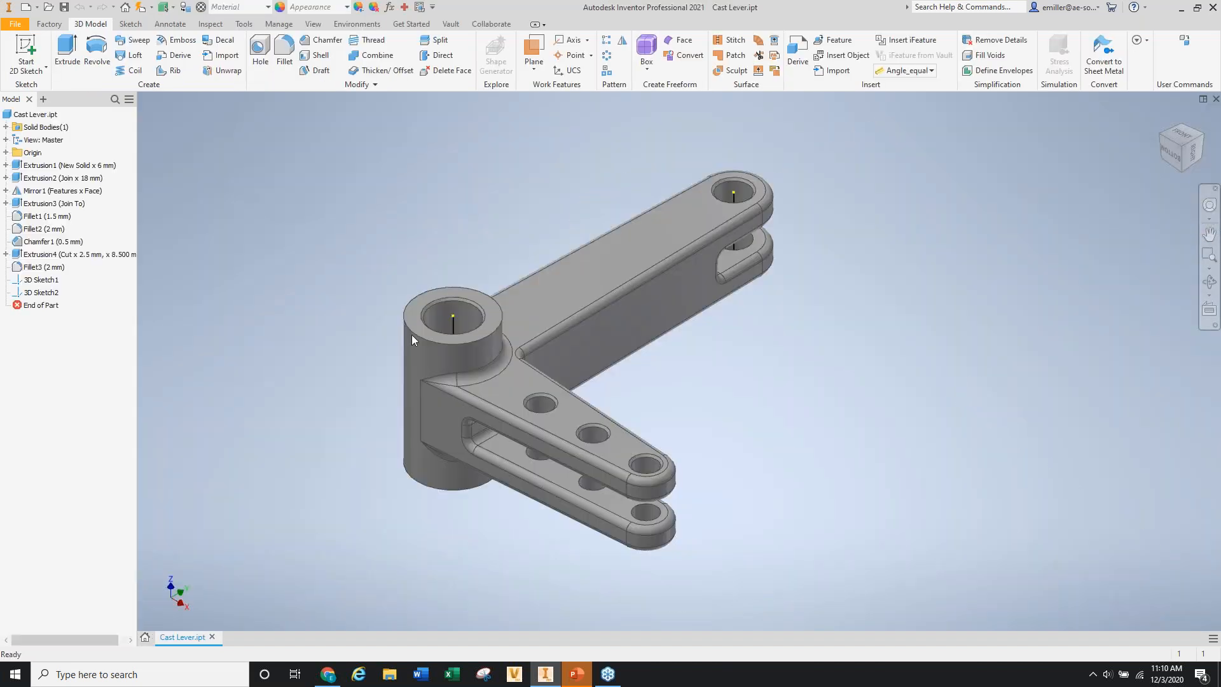
{"action": "middle_click_drag", "start_coordinate": [504, 289], "coordinate": [467, 237], "text": "shift"}
{"action": "scroll", "coordinate": [467, 239], "scroll_direction": "up", "scroll_amount": 3}
{"action": "scroll", "coordinate": [507, 312], "scroll_direction": "down", "scroll_amount": 4}
{"action": "middle_click_drag", "start_coordinate": [557, 317], "coordinate": [522, 307], "text": "shift"}
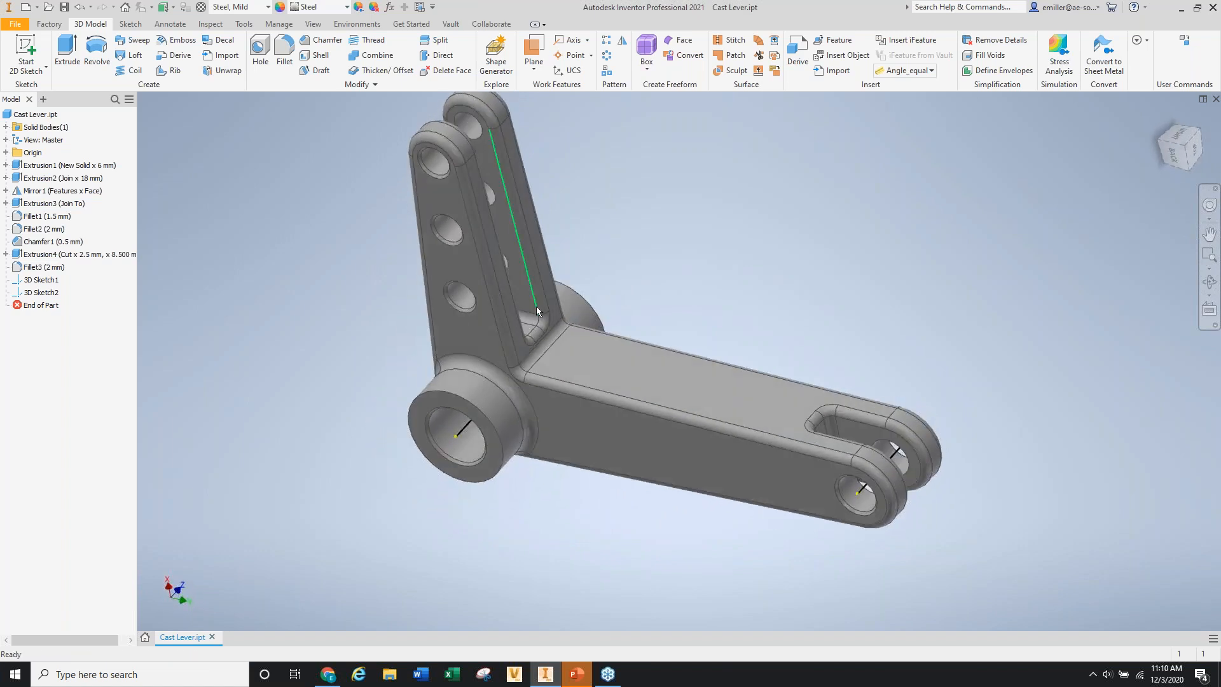
{"action": "scroll", "coordinate": [536, 306], "scroll_direction": "up", "scroll_amount": 2}
{"action": "scroll", "coordinate": [513, 248], "scroll_direction": "down", "scroll_amount": 3}
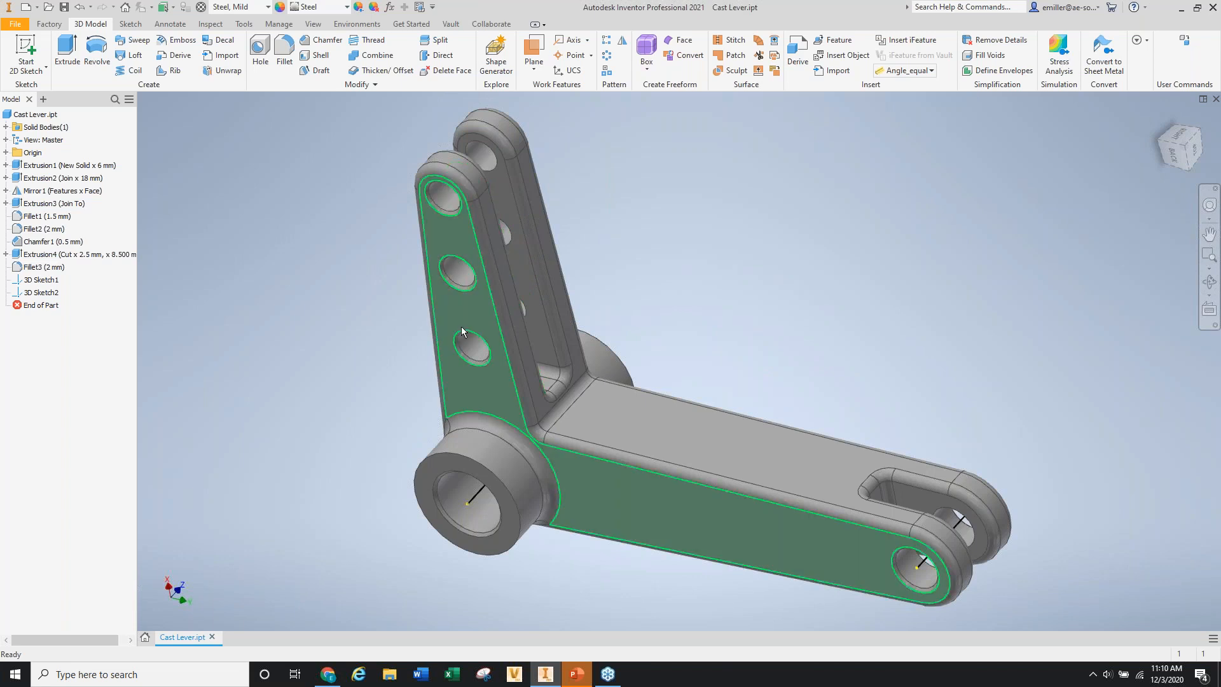
{"action": "middle_click_drag", "start_coordinate": [501, 307], "coordinate": [561, 274], "text": "shift"}
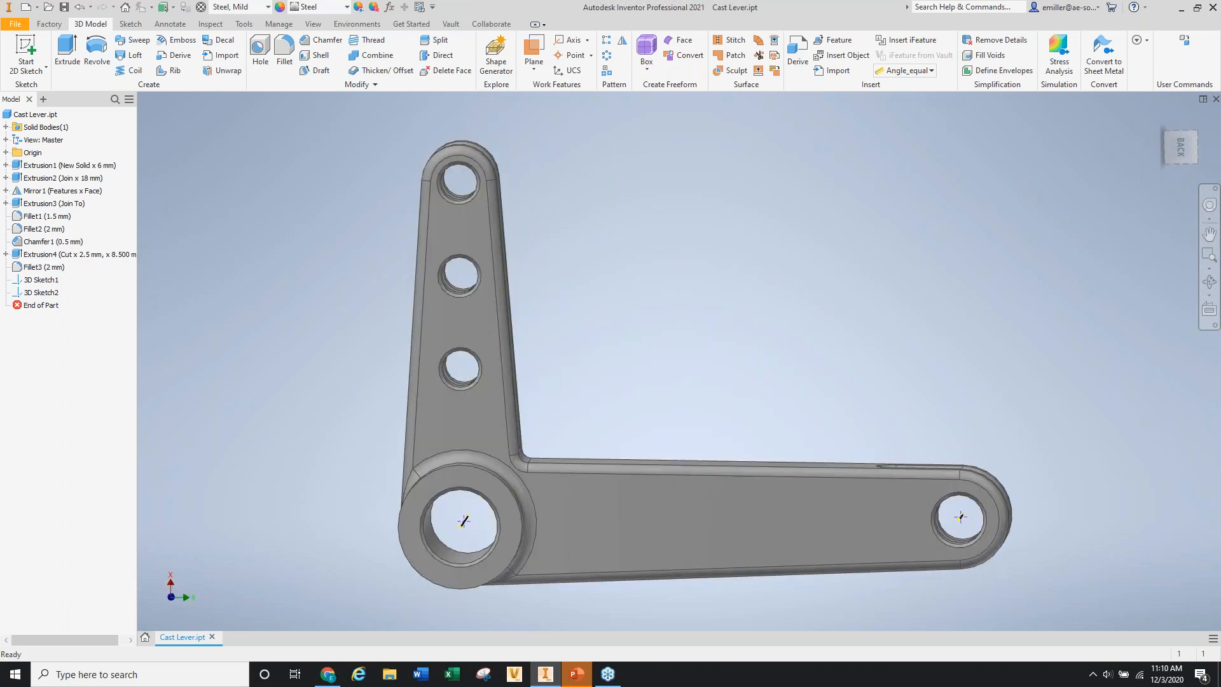
{"action": "scroll", "coordinate": [463, 283], "scroll_direction": "down", "scroll_amount": 3}
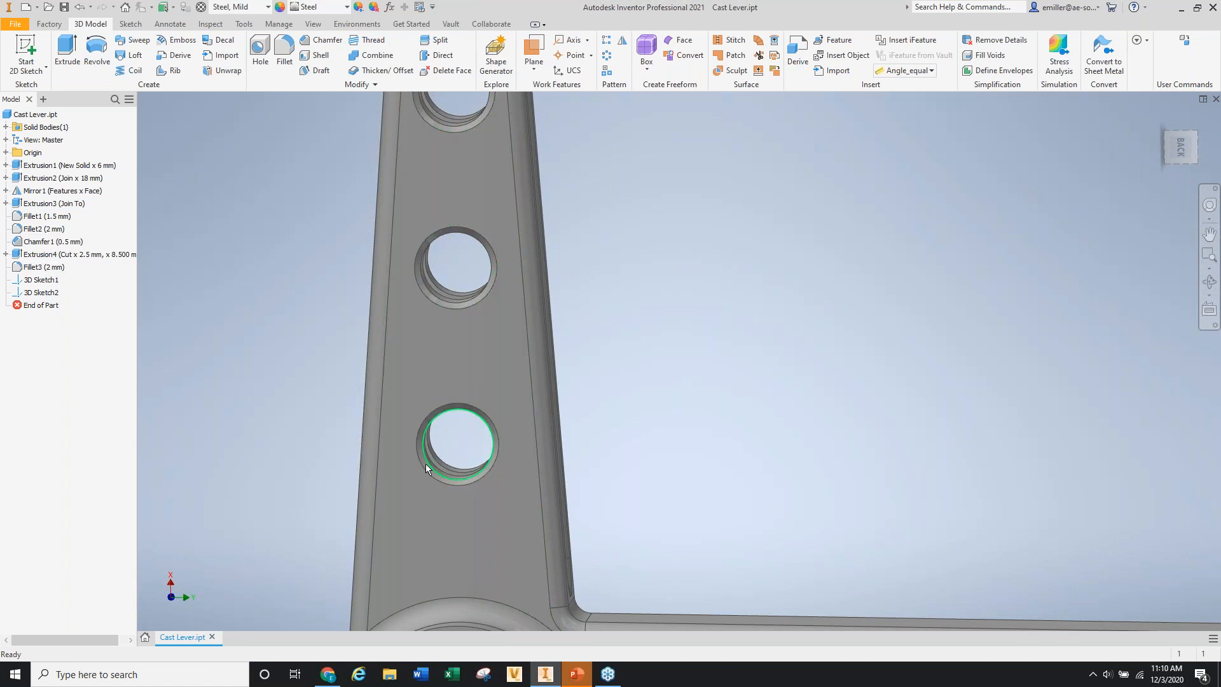
{"action": "key", "text": "F6"}
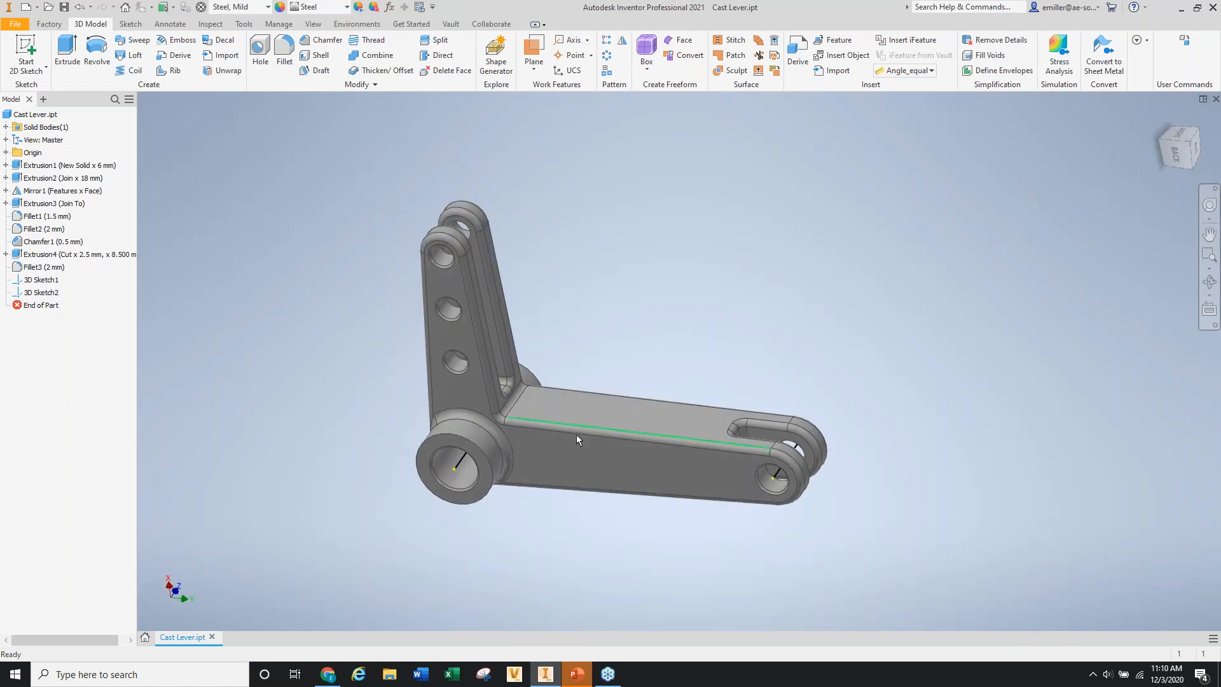
{"action": "middle_click_drag", "start_coordinate": [631, 423], "coordinate": [684, 370], "text": "shift"}
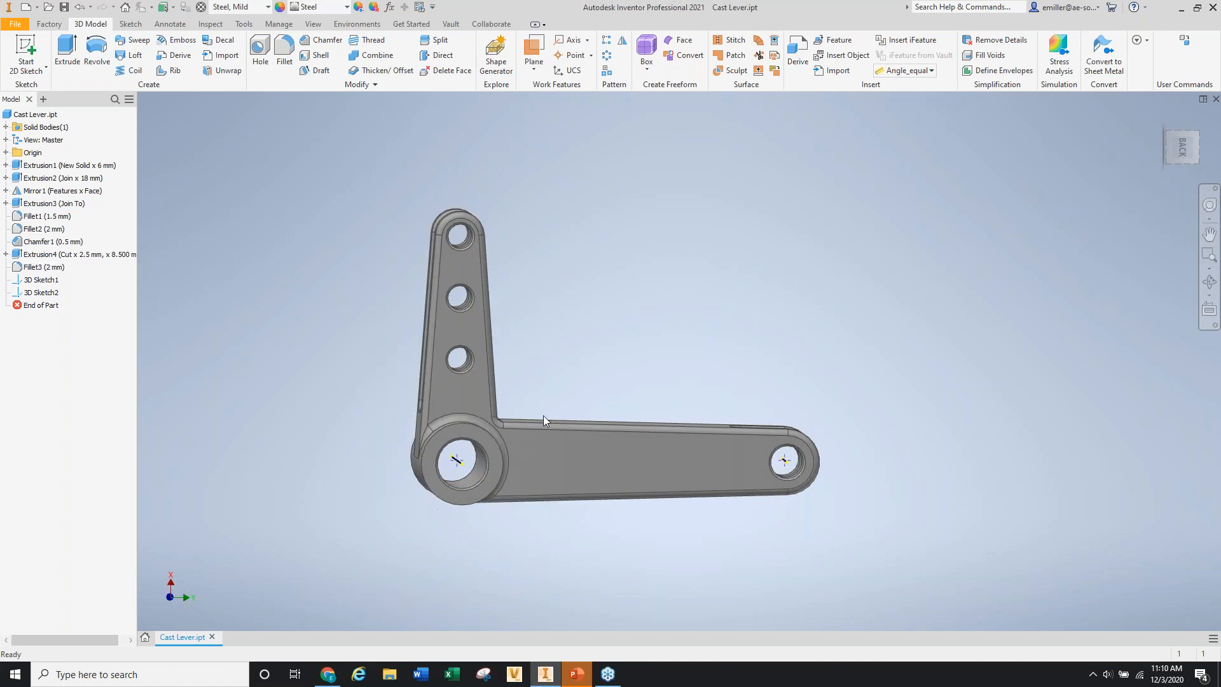
{"action": "middle_click_drag", "start_coordinate": [597, 402], "coordinate": [570, 404], "text": "shift"}
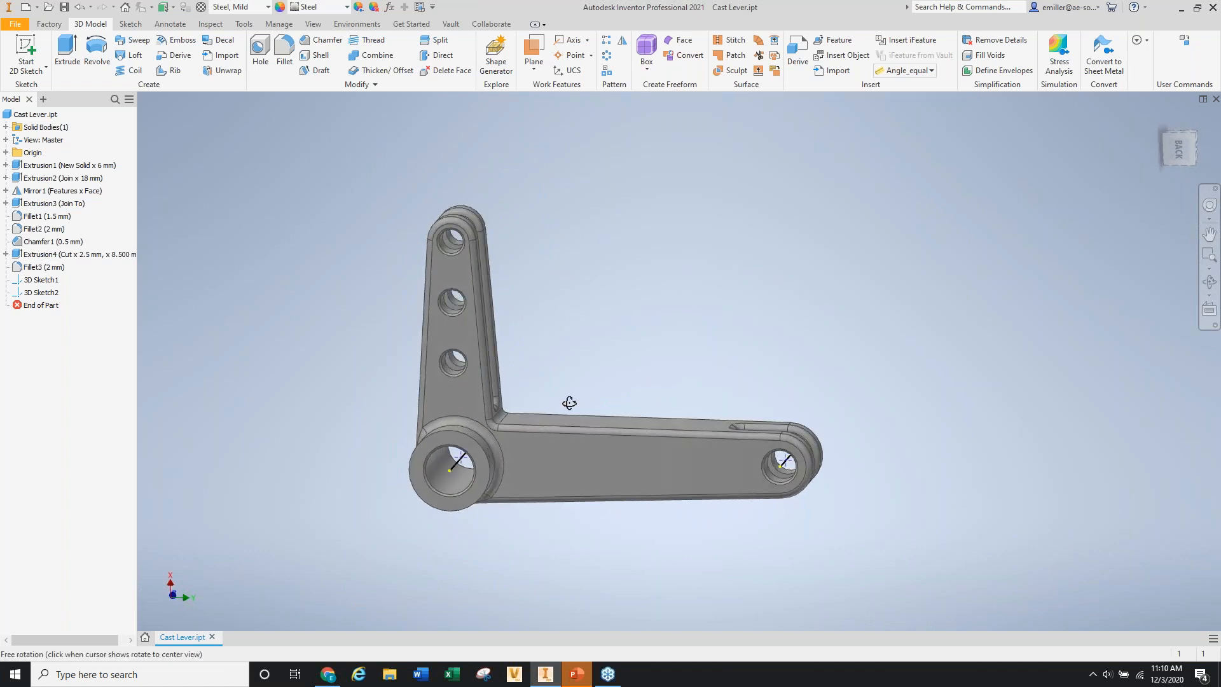
{"action": "scroll", "coordinate": [429, 485], "scroll_direction": "down", "scroll_amount": 3}
{"action": "scroll", "coordinate": [428, 484], "scroll_direction": "down", "scroll_amount": 3}
{"action": "scroll", "coordinate": [510, 423], "scroll_direction": "up", "scroll_amount": 5}
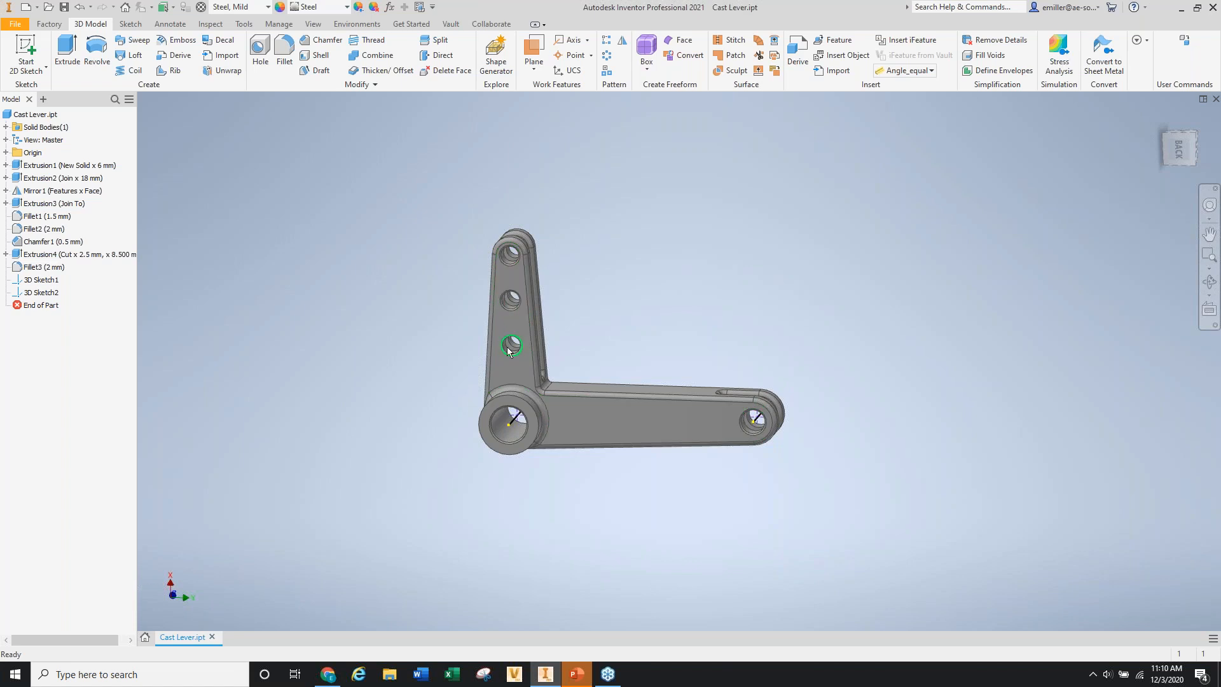
{"action": "scroll", "coordinate": [501, 343], "scroll_direction": "down", "scroll_amount": 3}
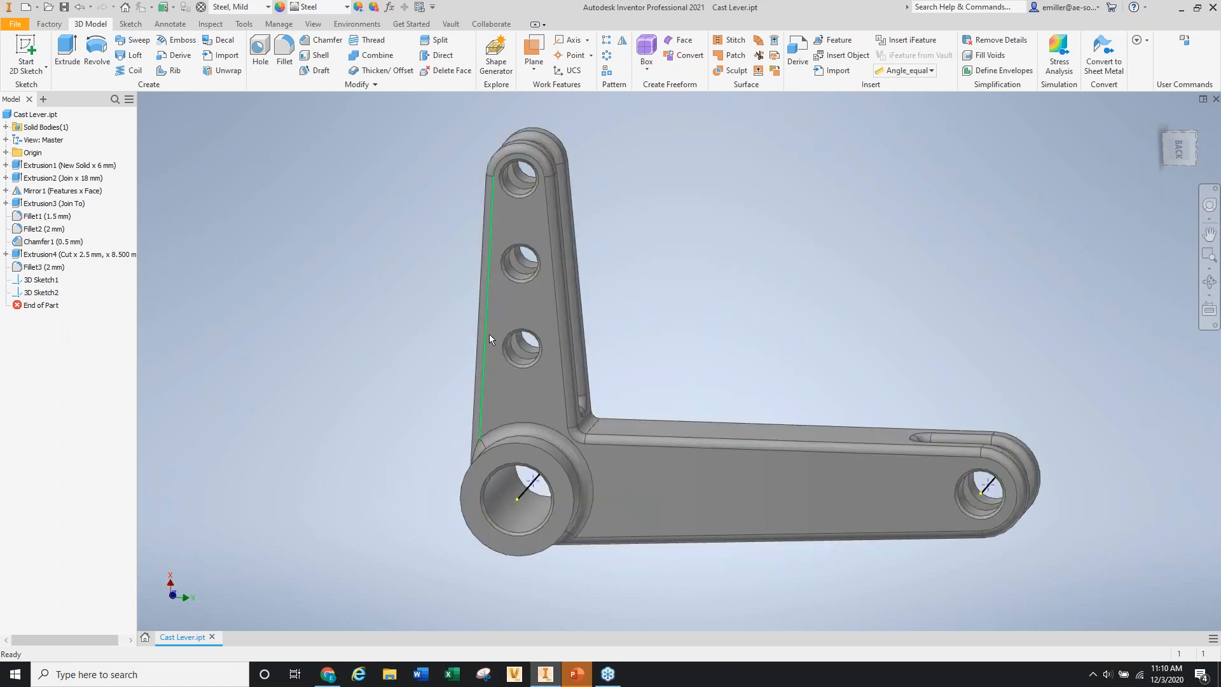
{"action": "scroll", "coordinate": [490, 334], "scroll_direction": "up", "scroll_amount": 2}
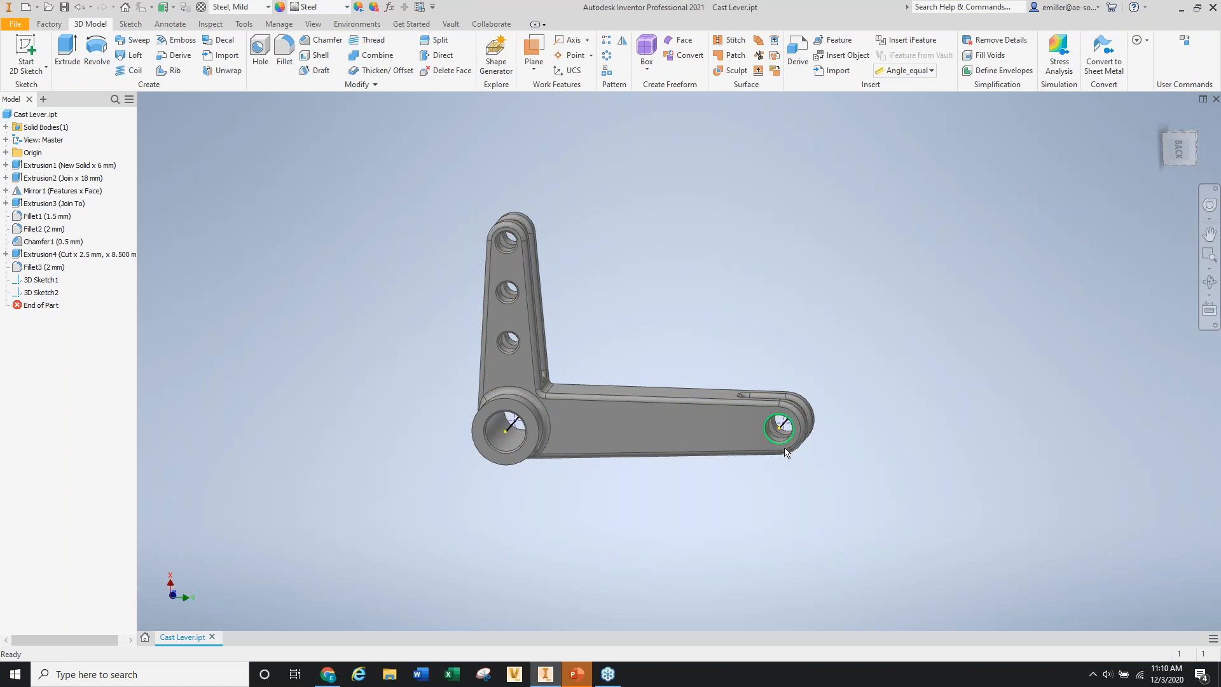
{"action": "scroll", "coordinate": [457, 434], "scroll_direction": "down", "scroll_amount": 2}
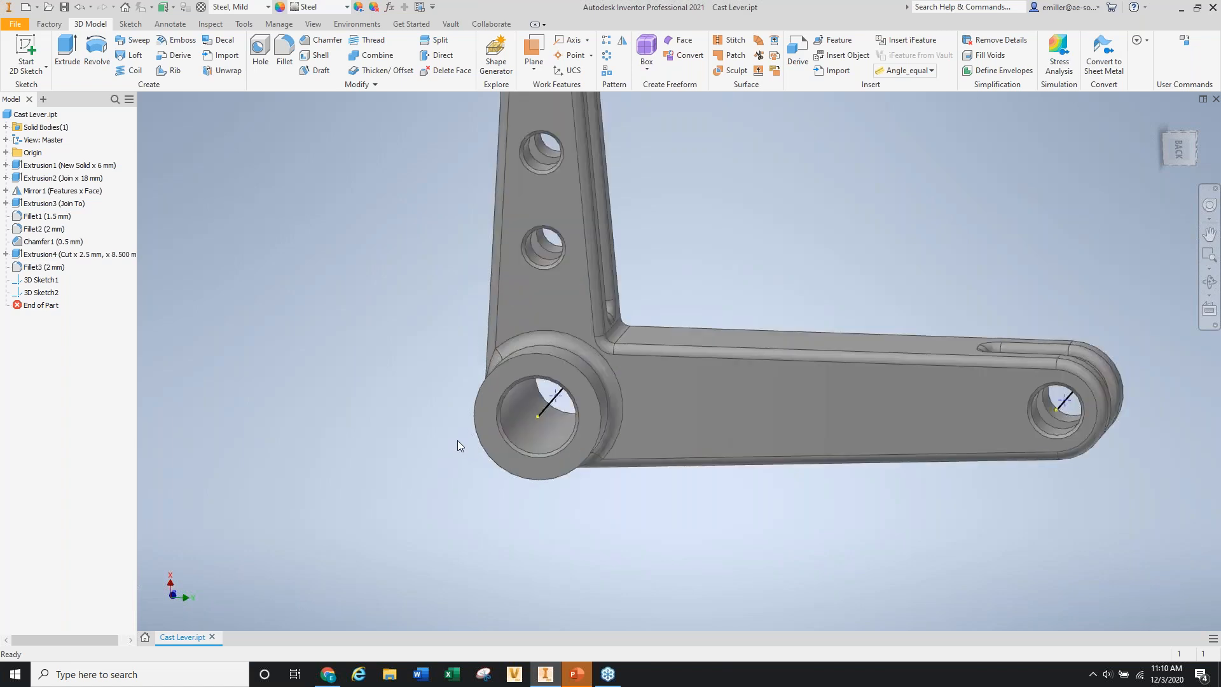
{"action": "middle_click_drag", "start_coordinate": [609, 410], "coordinate": [672, 406], "text": "shift"}
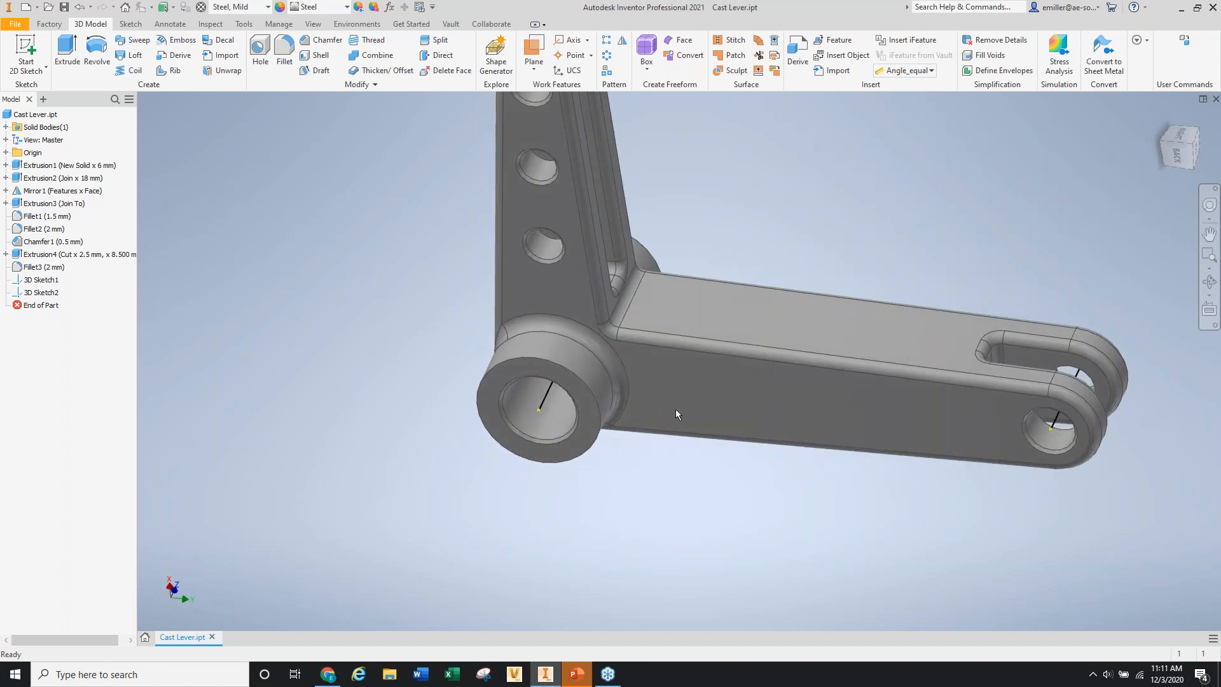
{"action": "scroll", "coordinate": [572, 280], "scroll_direction": "down", "scroll_amount": 5}
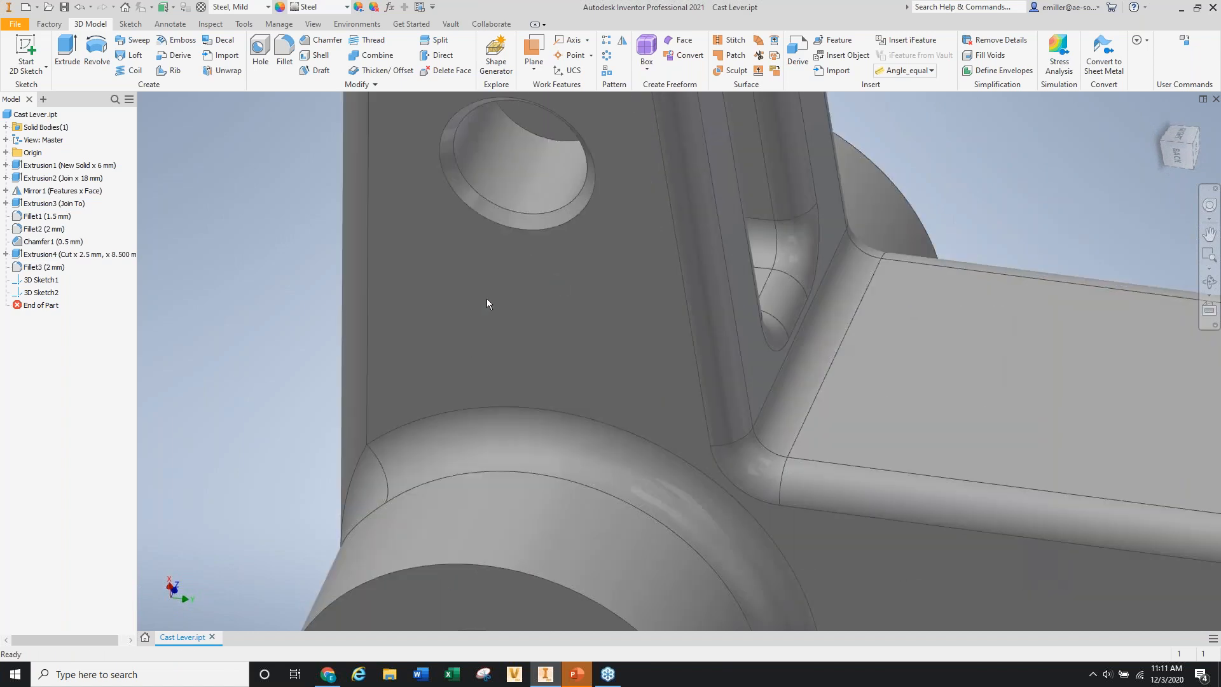
{"action": "scroll", "coordinate": [486, 304], "scroll_direction": "up", "scroll_amount": 5}
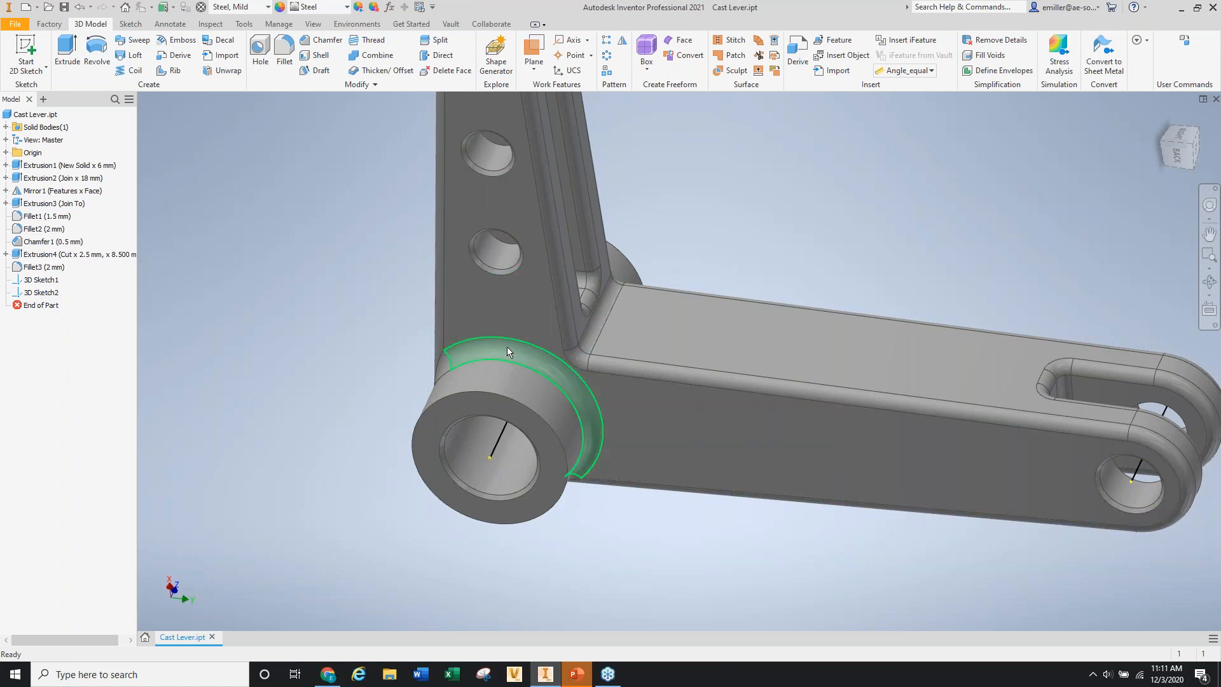
{"action": "scroll", "coordinate": [490, 348], "scroll_direction": "down", "scroll_amount": 3}
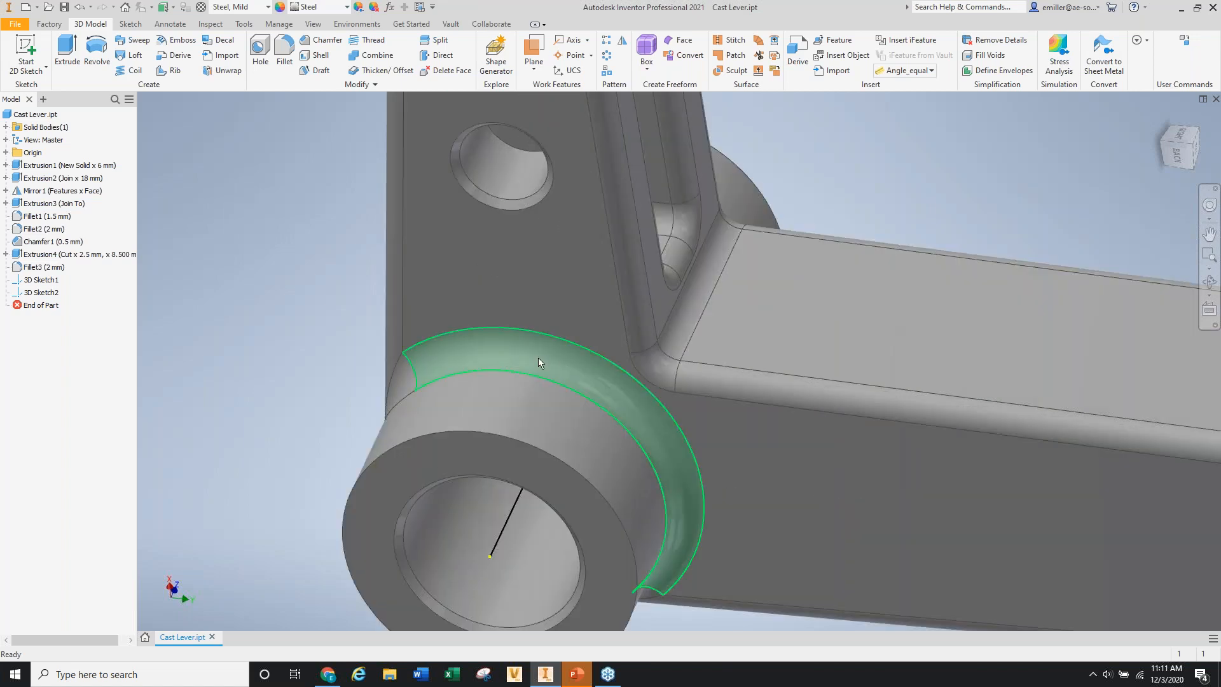
{"action": "scroll", "coordinate": [612, 363], "scroll_direction": "down", "scroll_amount": 4}
{"action": "middle_click_drag", "start_coordinate": [771, 292], "coordinate": [712, 302], "text": "shift"}
{"action": "scroll", "coordinate": [574, 334], "scroll_direction": "up", "scroll_amount": 5}
{"action": "middle_click_drag", "start_coordinate": [627, 303], "coordinate": [731, 278], "text": "shift"}
{"action": "scroll", "coordinate": [512, 414], "scroll_direction": "down", "scroll_amount": 6}
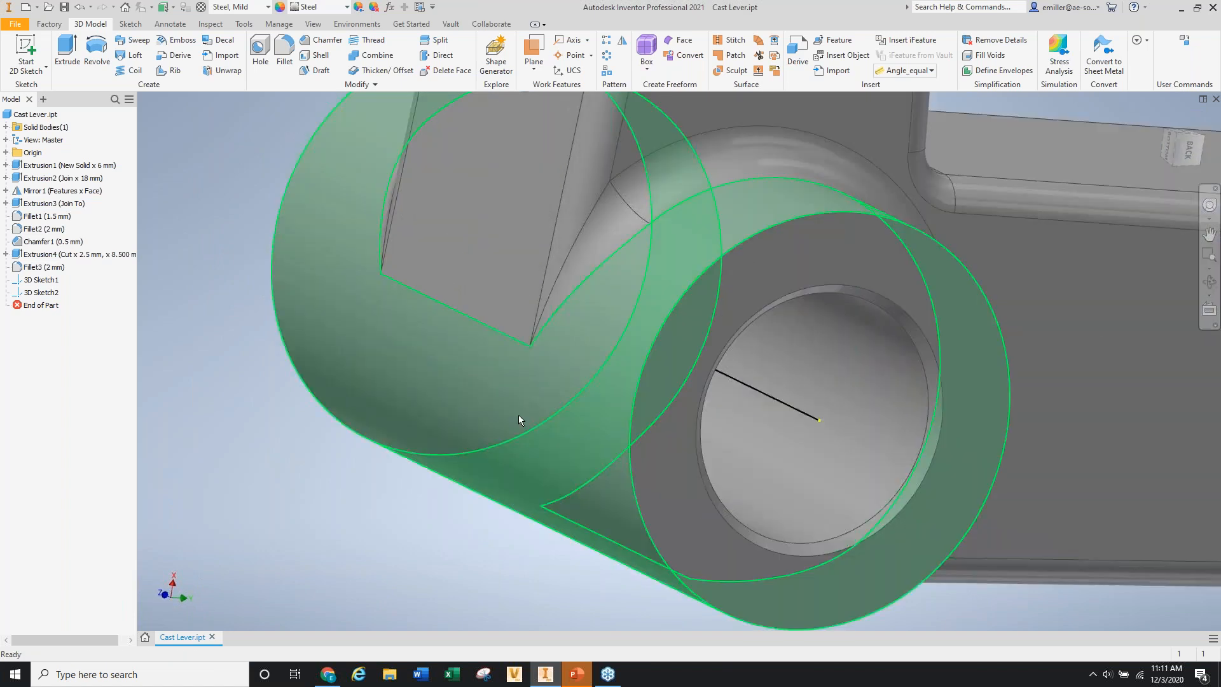
{"action": "scroll", "coordinate": [517, 285], "scroll_direction": "up", "scroll_amount": 6}
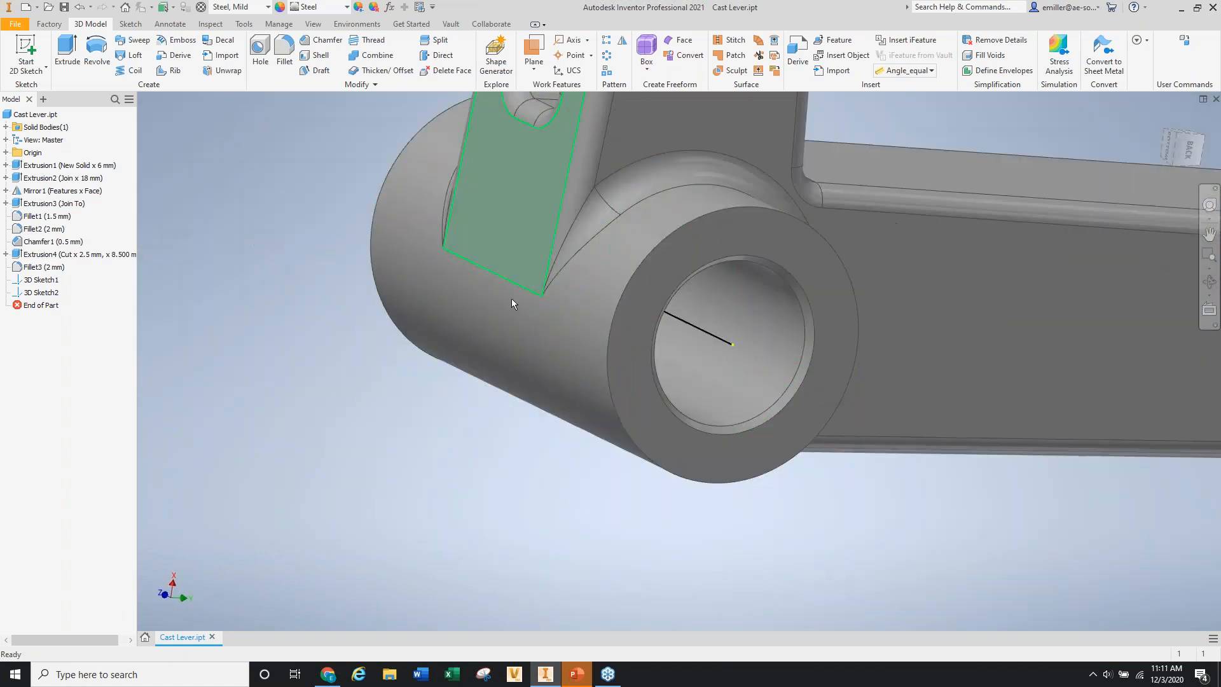
{"action": "scroll", "coordinate": [513, 302], "scroll_direction": "up", "scroll_amount": 8}
{"action": "middle_click_drag", "start_coordinate": [514, 301], "coordinate": [567, 303], "text": "shift"}
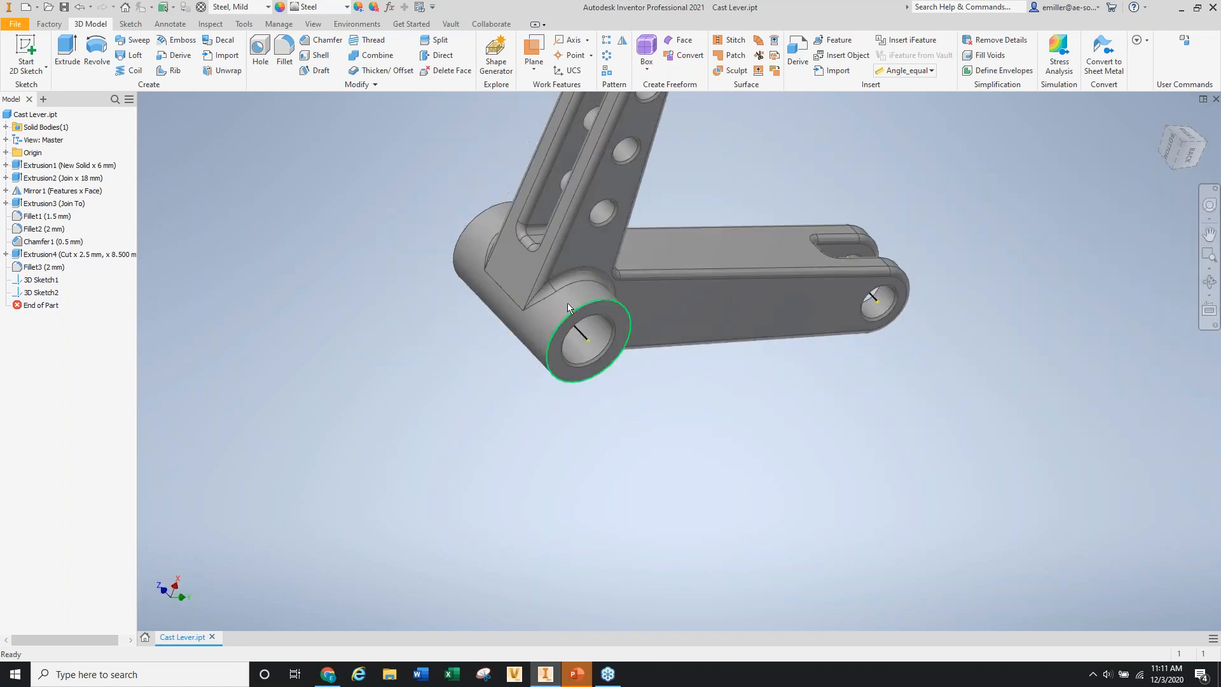
{"action": "scroll", "coordinate": [568, 303], "scroll_direction": "down", "scroll_amount": 3}
{"action": "scroll", "coordinate": [518, 285], "scroll_direction": "down", "scroll_amount": 8}
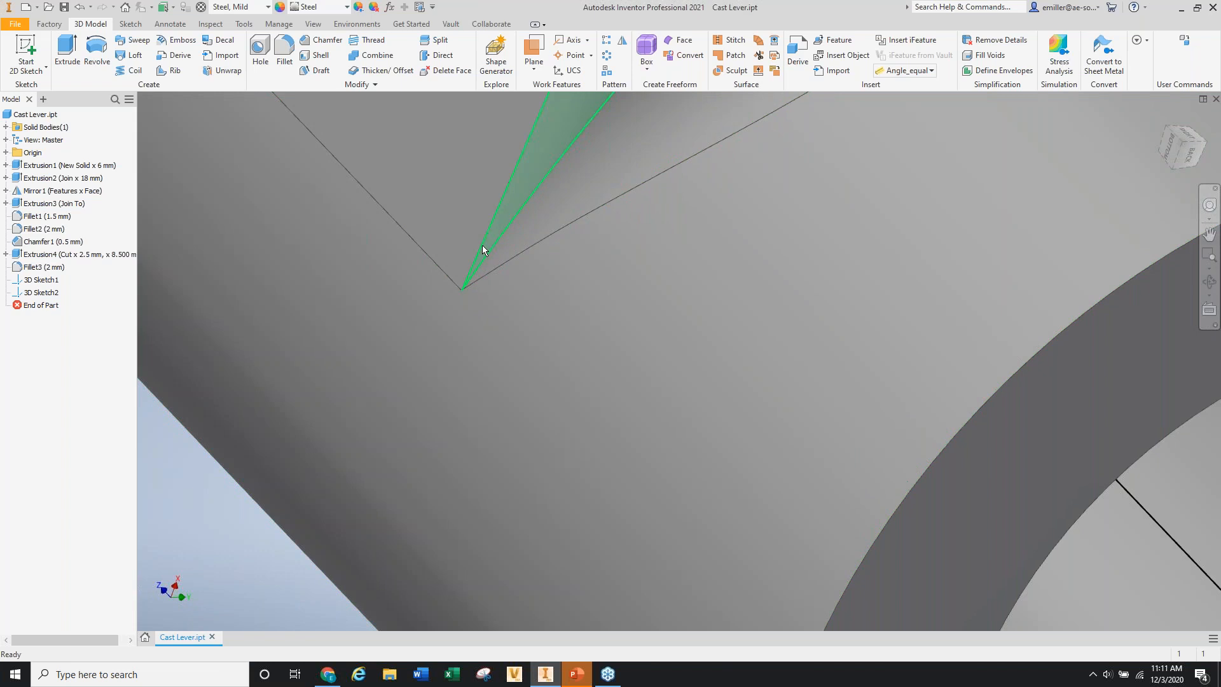
{"action": "scroll", "coordinate": [483, 276], "scroll_direction": "up", "scroll_amount": 8}
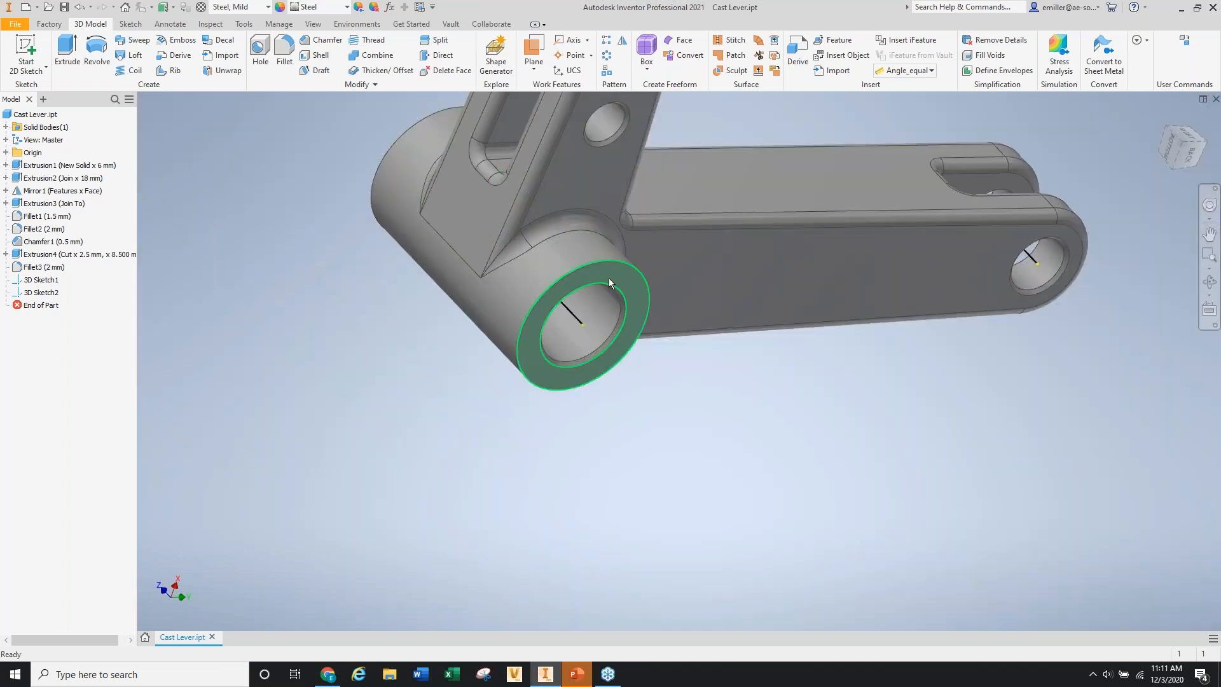
{"action": "middle_click_drag", "start_coordinate": [483, 276], "coordinate": [533, 262], "text": "shift"}
{"action": "scroll", "coordinate": [482, 402], "scroll_direction": "up", "scroll_amount": 6}
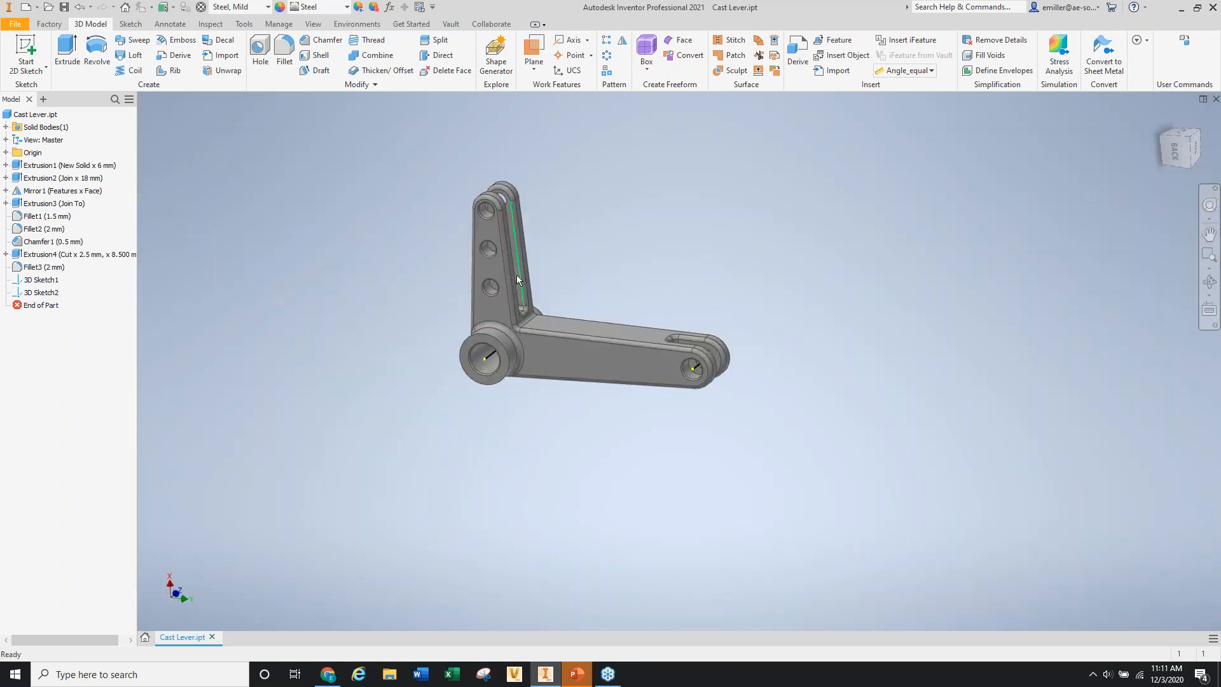
{"action": "scroll", "coordinate": [495, 288], "scroll_direction": "down", "scroll_amount": 3}
{"action": "middle_click_drag", "start_coordinate": [560, 297], "coordinate": [458, 296], "text": "shift"}
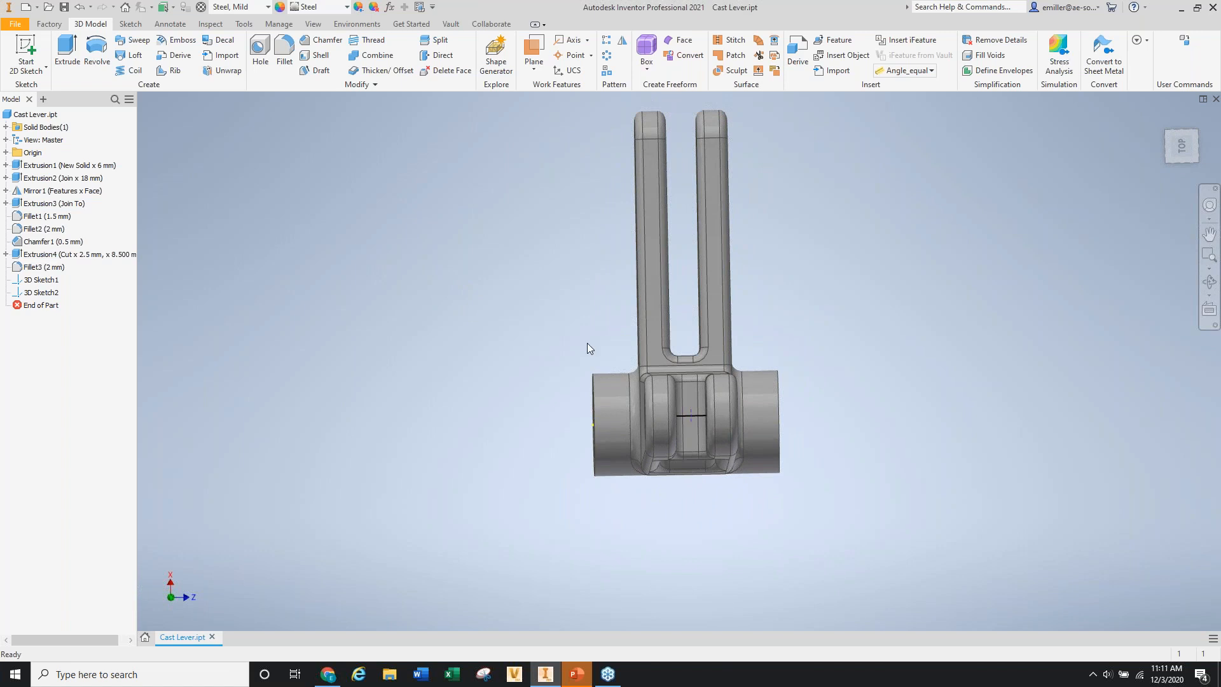
{"action": "left_click", "coordinate": [1182, 147]}
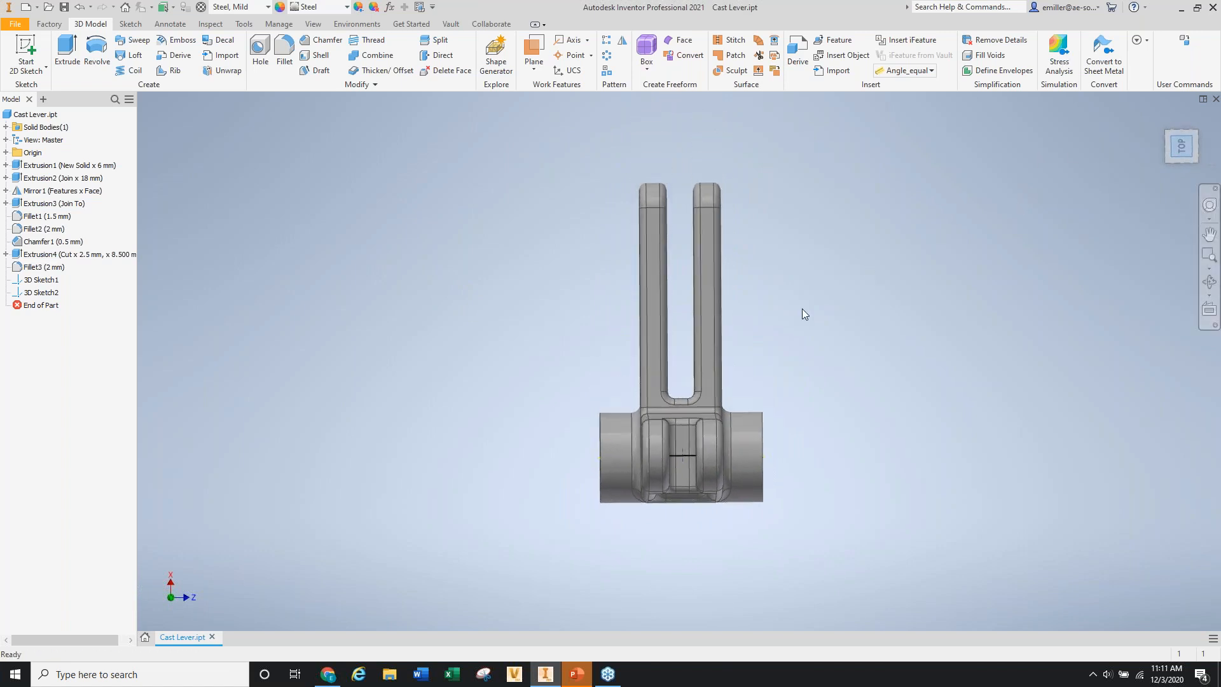
{"action": "scroll", "coordinate": [703, 476], "scroll_direction": "down", "scroll_amount": 3}
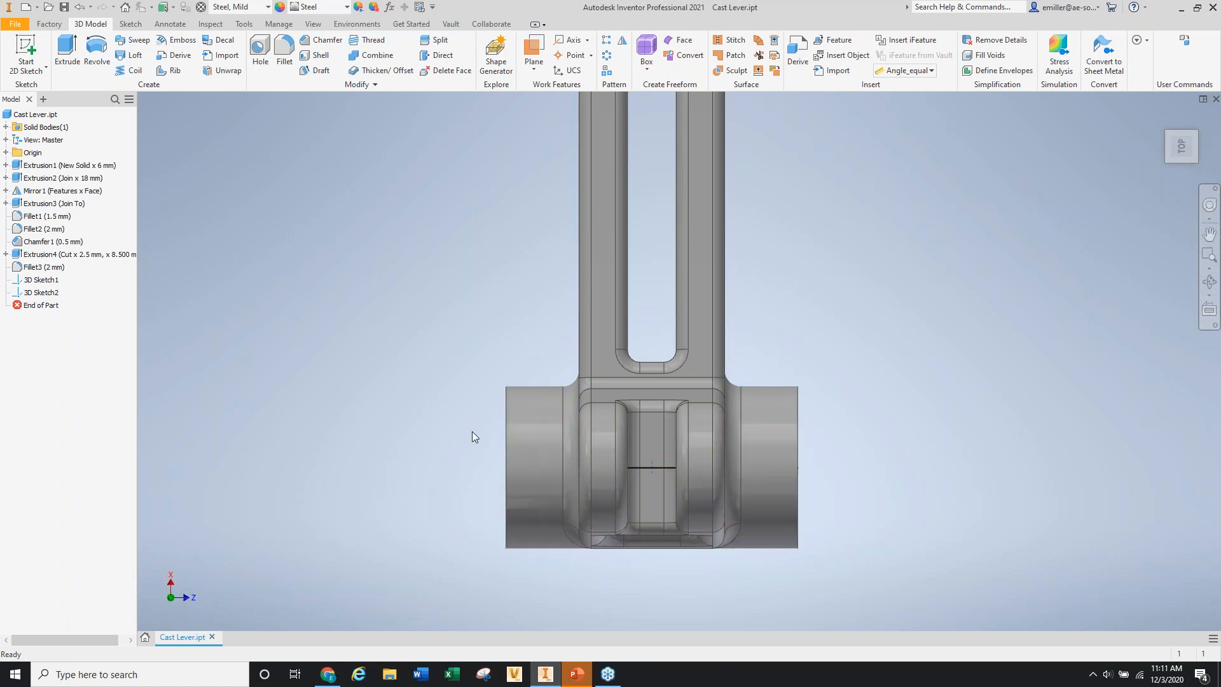
{"action": "scroll", "coordinate": [473, 429], "scroll_direction": "up", "scroll_amount": 3}
{"action": "middle_click_drag", "start_coordinate": [476, 427], "coordinate": [622, 470], "text": "shift"}
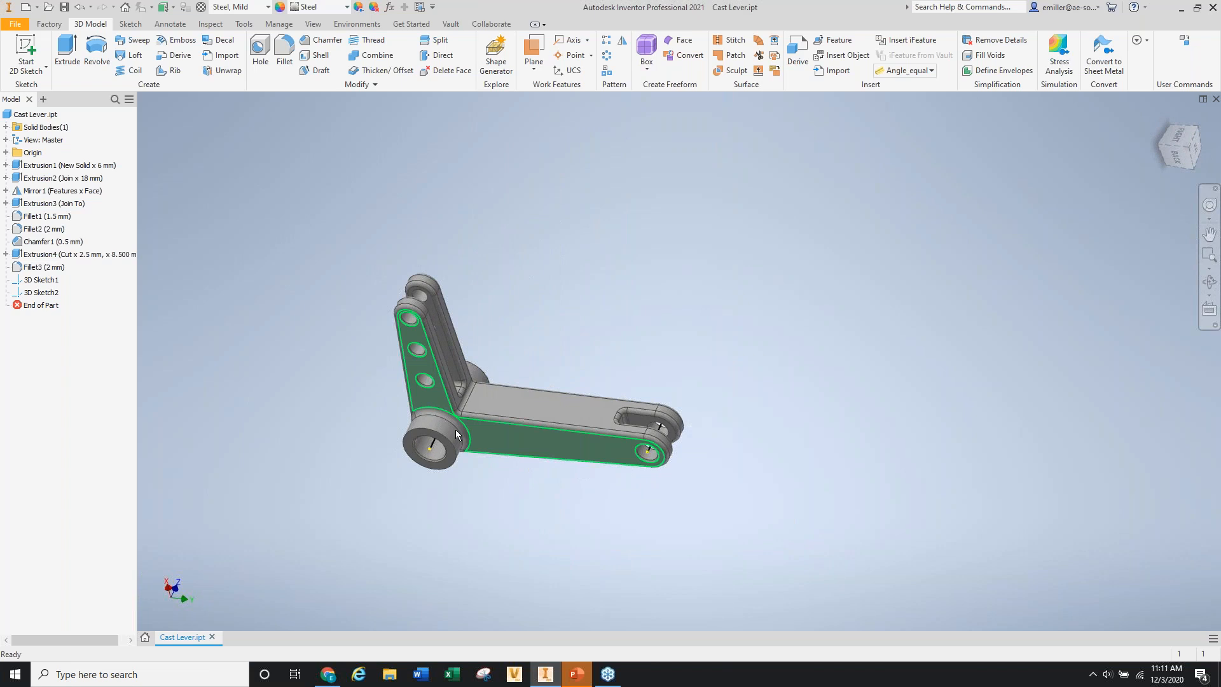
{"action": "scroll", "coordinate": [456, 430], "scroll_direction": "down", "scroll_amount": 3}
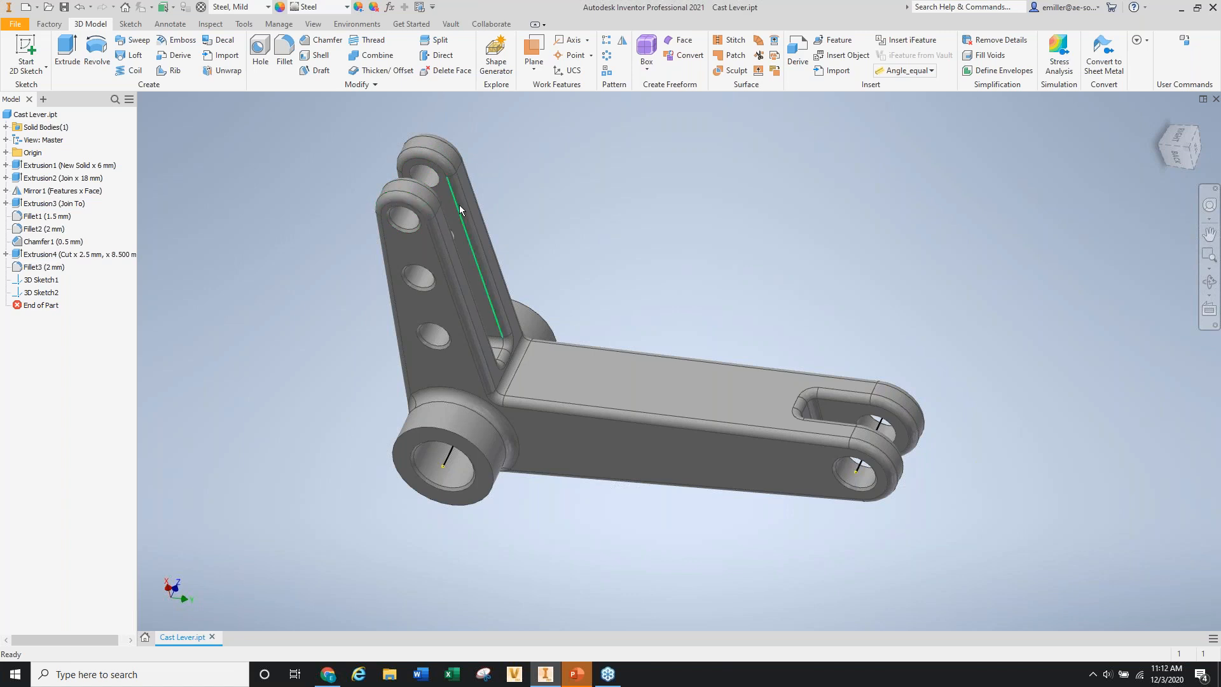
{"action": "mouse_move", "coordinate": [460, 205]}
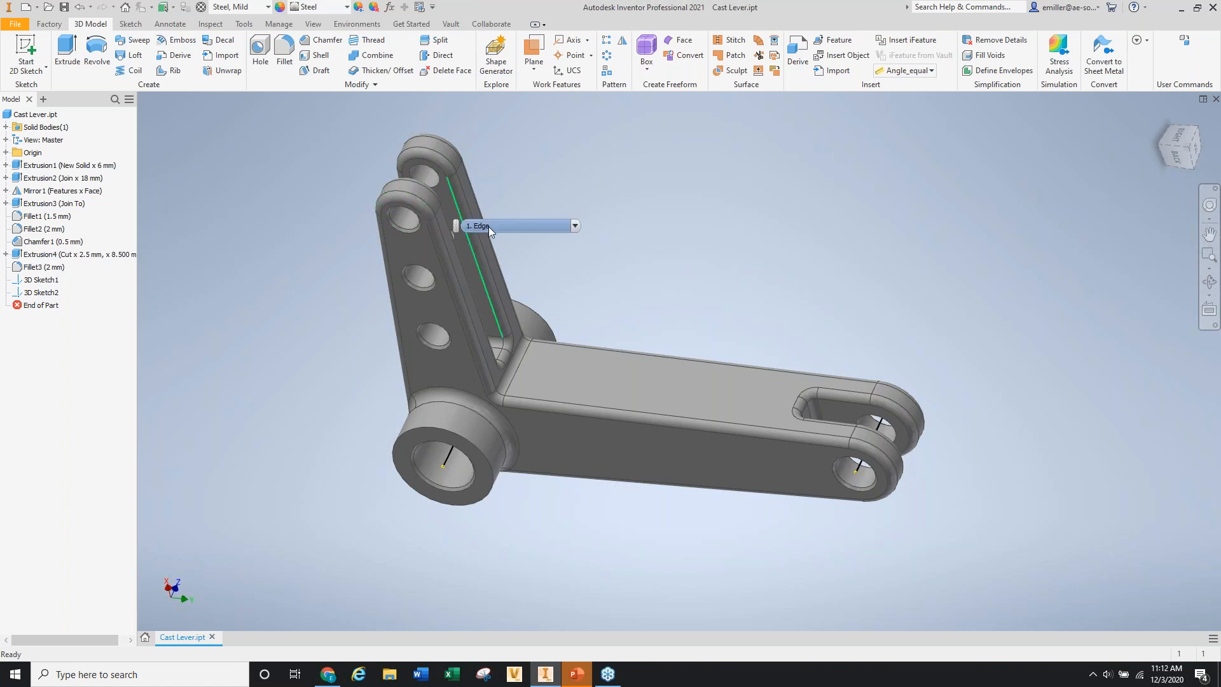
{"action": "middle_click_drag", "start_coordinate": [713, 309], "coordinate": [753, 354], "text": "shift"}
{"action": "scroll", "coordinate": [571, 380], "scroll_direction": "down", "scroll_amount": 4}
{"action": "middle_click_drag", "start_coordinate": [571, 380], "coordinate": [601, 372], "text": "shift"}
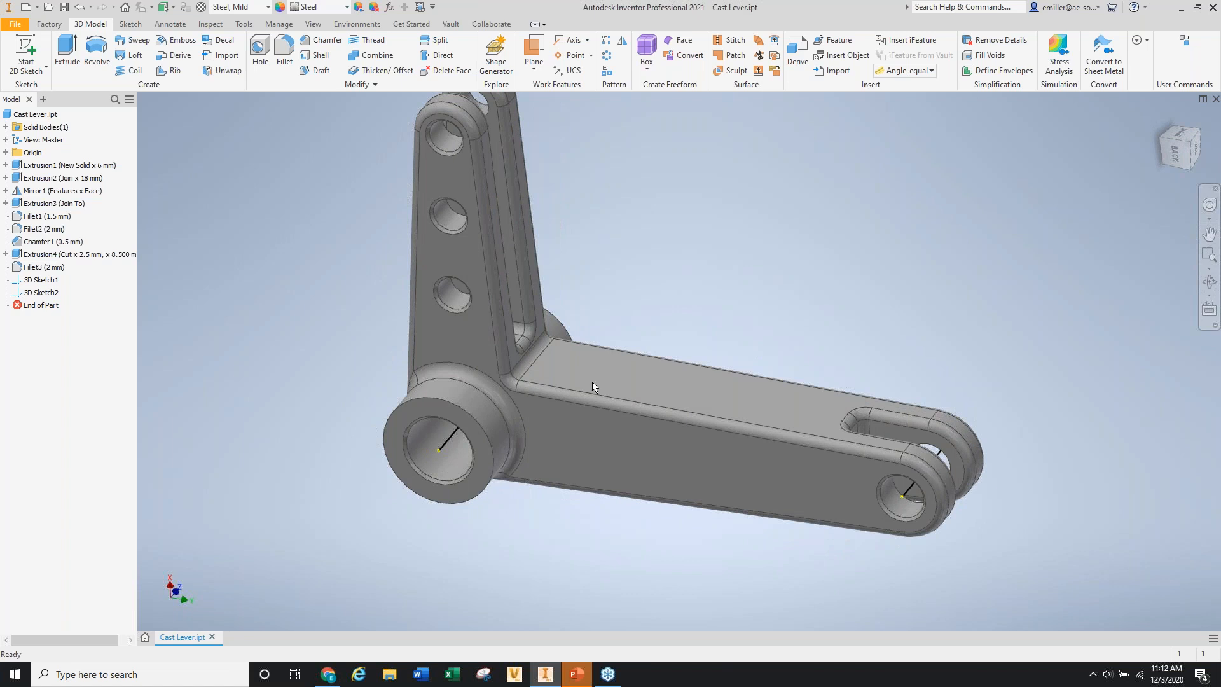
{"action": "mouse_move", "coordinate": [594, 379]}
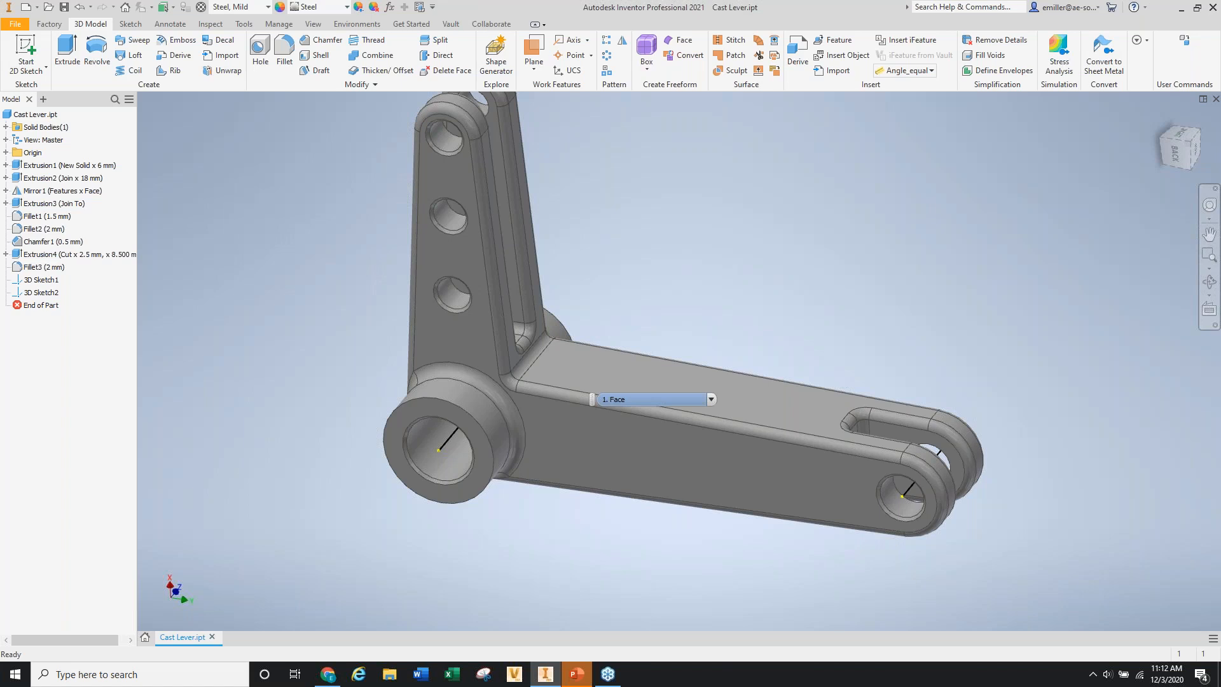
{"action": "scroll", "coordinate": [574, 436], "scroll_direction": "up", "scroll_amount": 4}
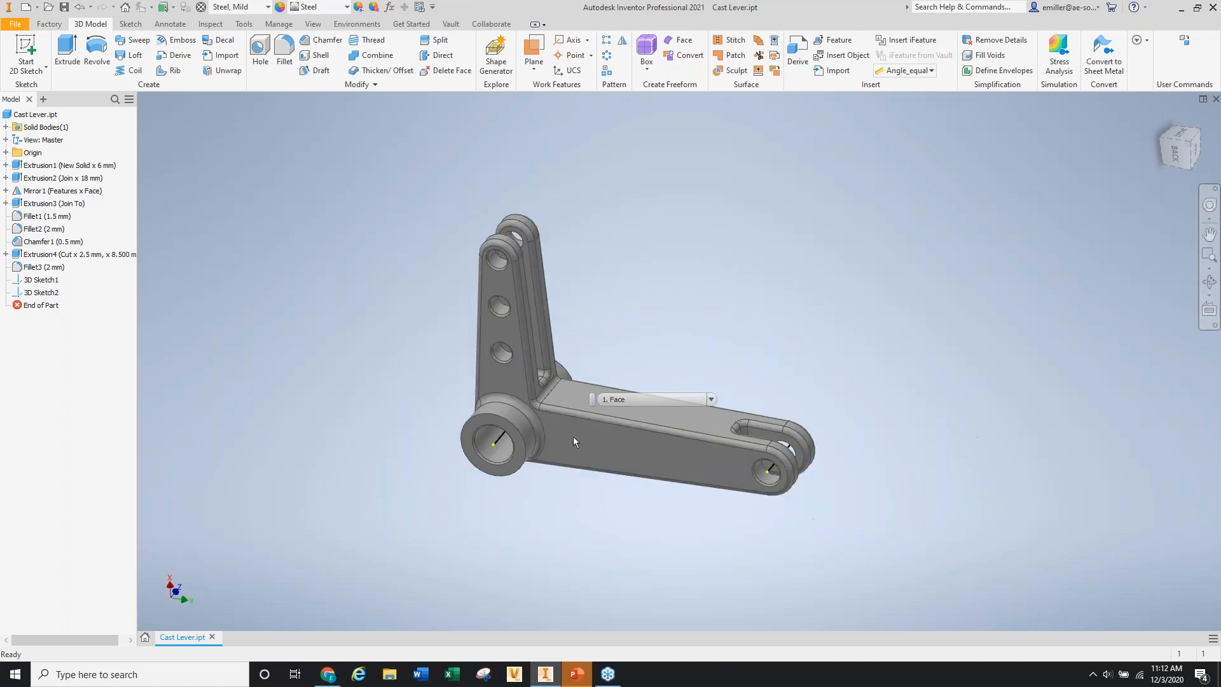
{"action": "middle_click_drag", "start_coordinate": [625, 311], "coordinate": [725, 315], "text": "shift"}
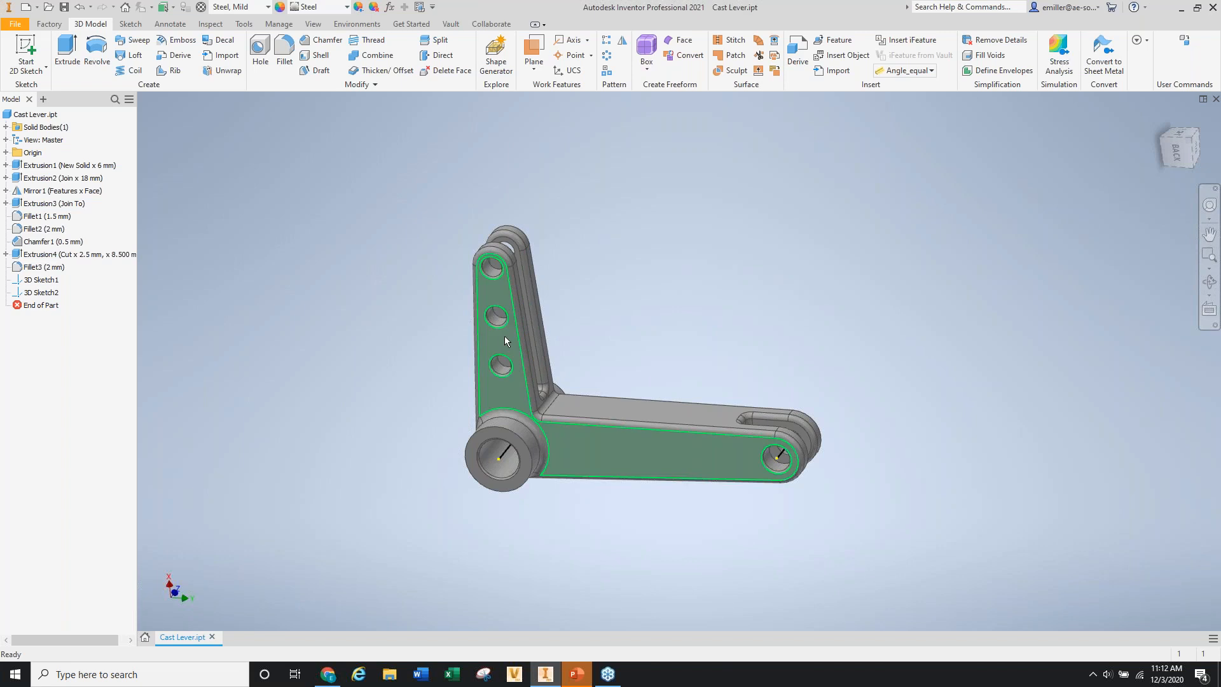
{"action": "middle_click_drag", "start_coordinate": [505, 336], "coordinate": [614, 324], "text": "shift"}
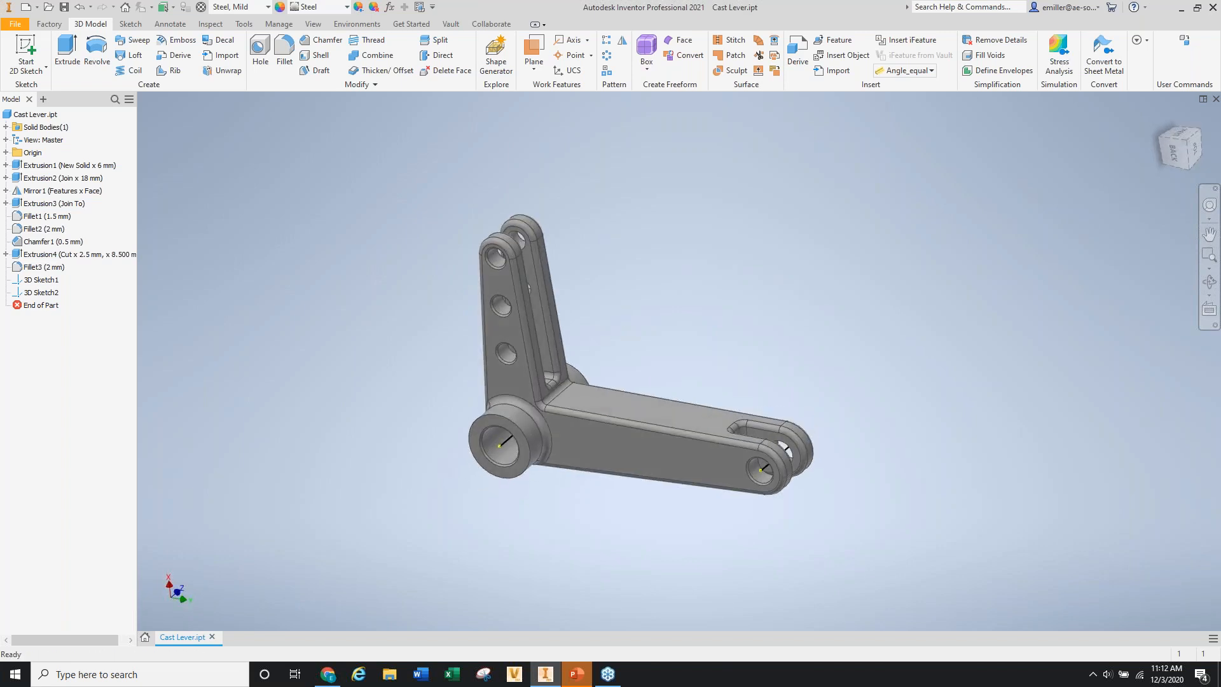
{"action": "scroll", "coordinate": [601, 341], "scroll_direction": "down", "scroll_amount": 3}
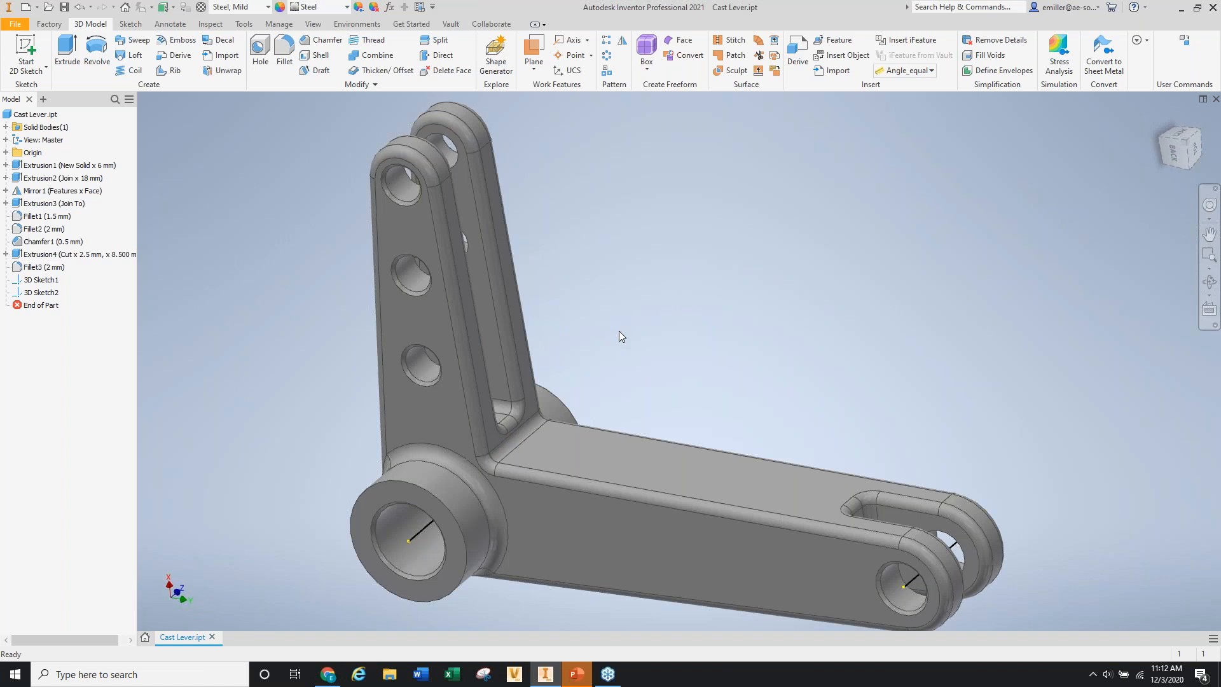
{"action": "scroll", "coordinate": [620, 336], "scroll_direction": "up", "scroll_amount": 3}
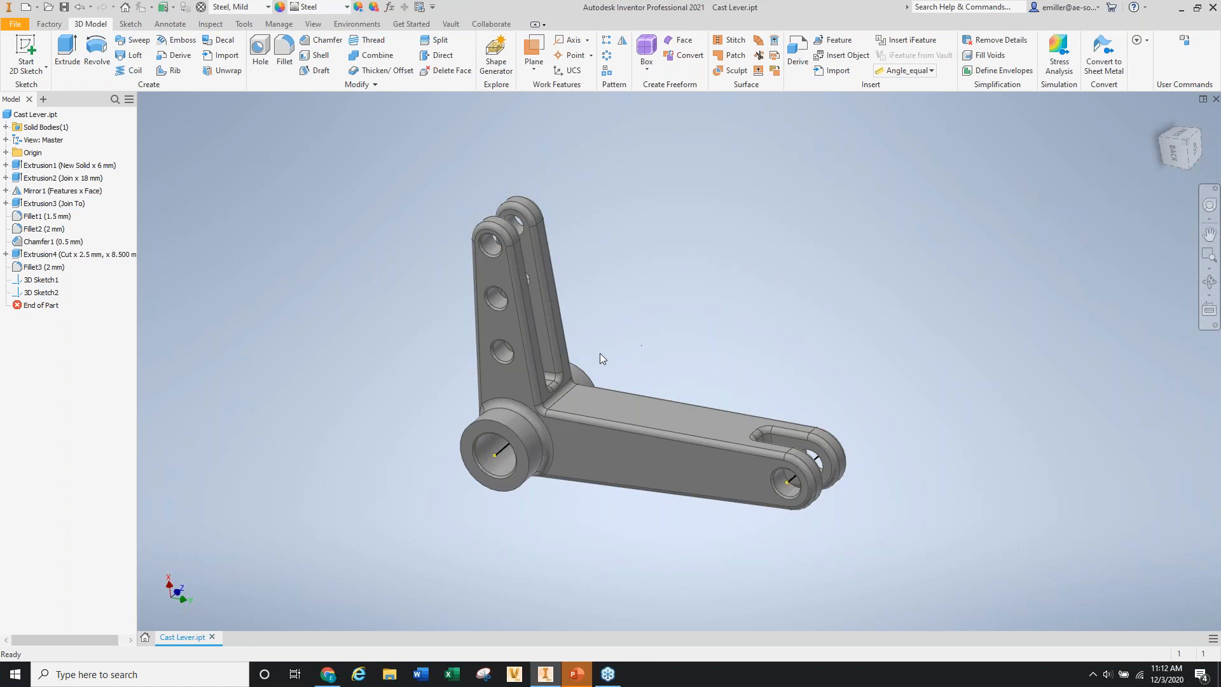
{"action": "scroll", "coordinate": [531, 453], "scroll_direction": "down", "scroll_amount": 5}
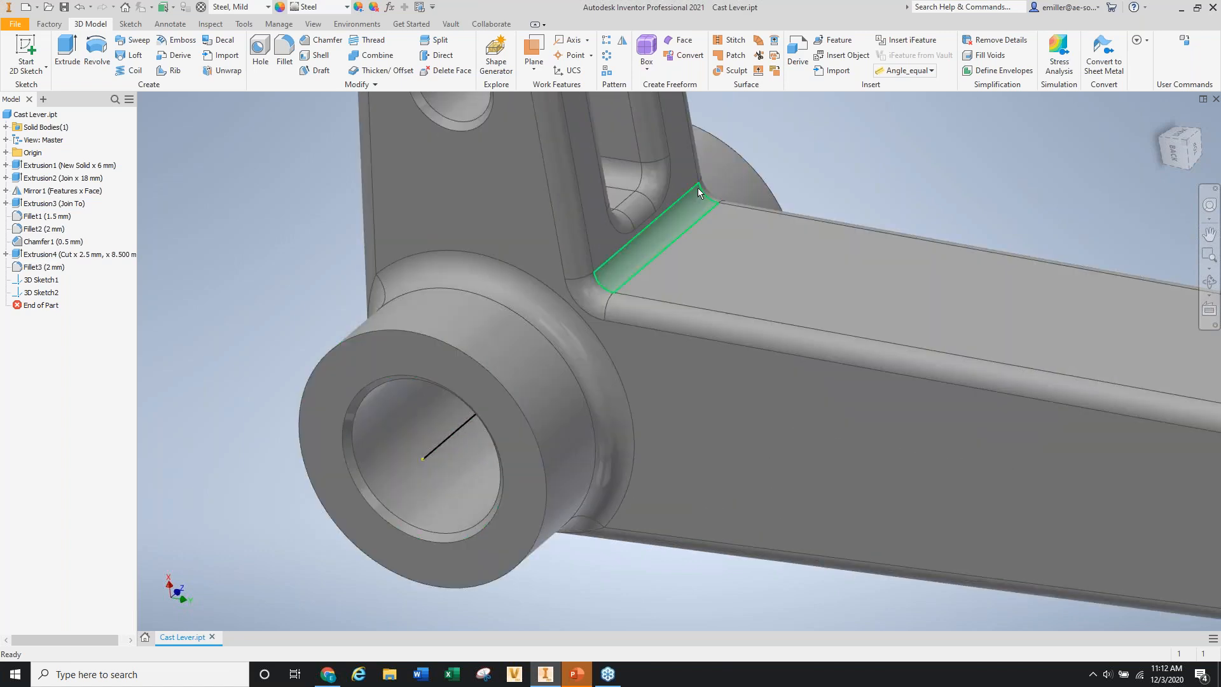
{"action": "scroll", "coordinate": [551, 301], "scroll_direction": "up", "scroll_amount": 5}
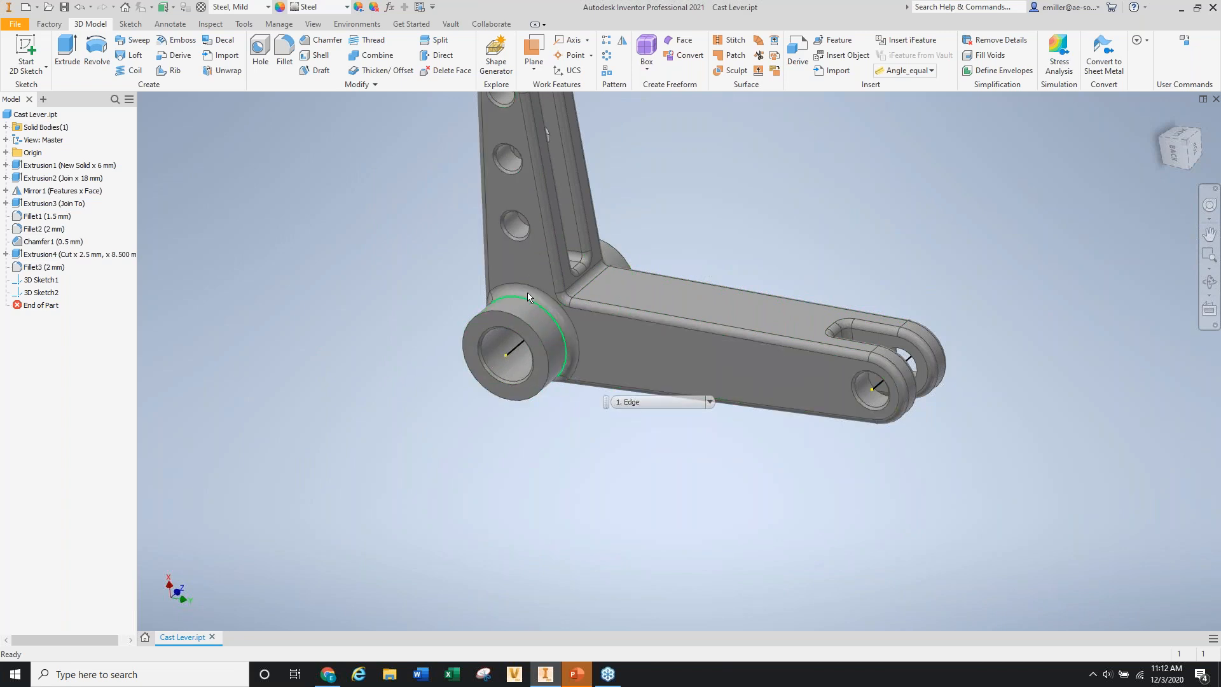
{"action": "scroll", "coordinate": [515, 296], "scroll_direction": "up", "scroll_amount": 5}
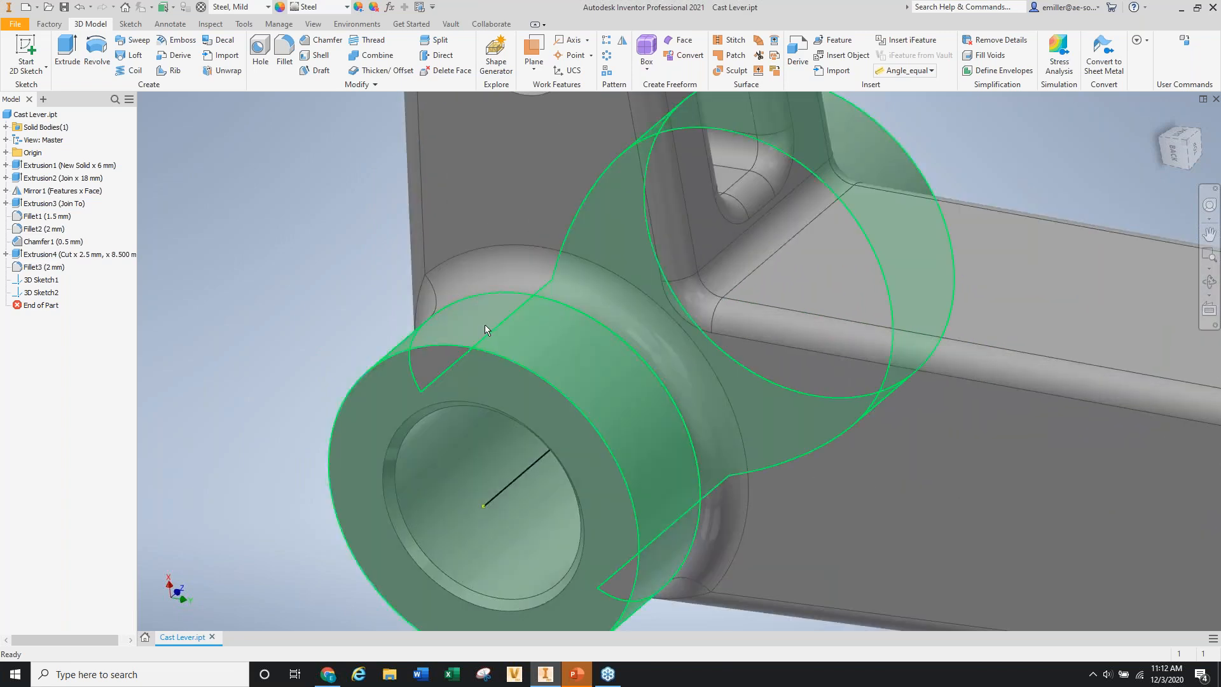
{"action": "scroll", "coordinate": [486, 324], "scroll_direction": "down", "scroll_amount": 7}
{"action": "mouse_move", "coordinate": [614, 313]}
{"action": "middle_mouse_down", "text": "shift"}
{"action": "mouse_move", "coordinate": [638, 286]}
{"action": "mouse_move", "coordinate": [604, 321]}
{"action": "middle_mouse_up", "text": "shift"}
{"action": "scroll", "coordinate": [582, 336], "scroll_direction": "up", "scroll_amount": 3}
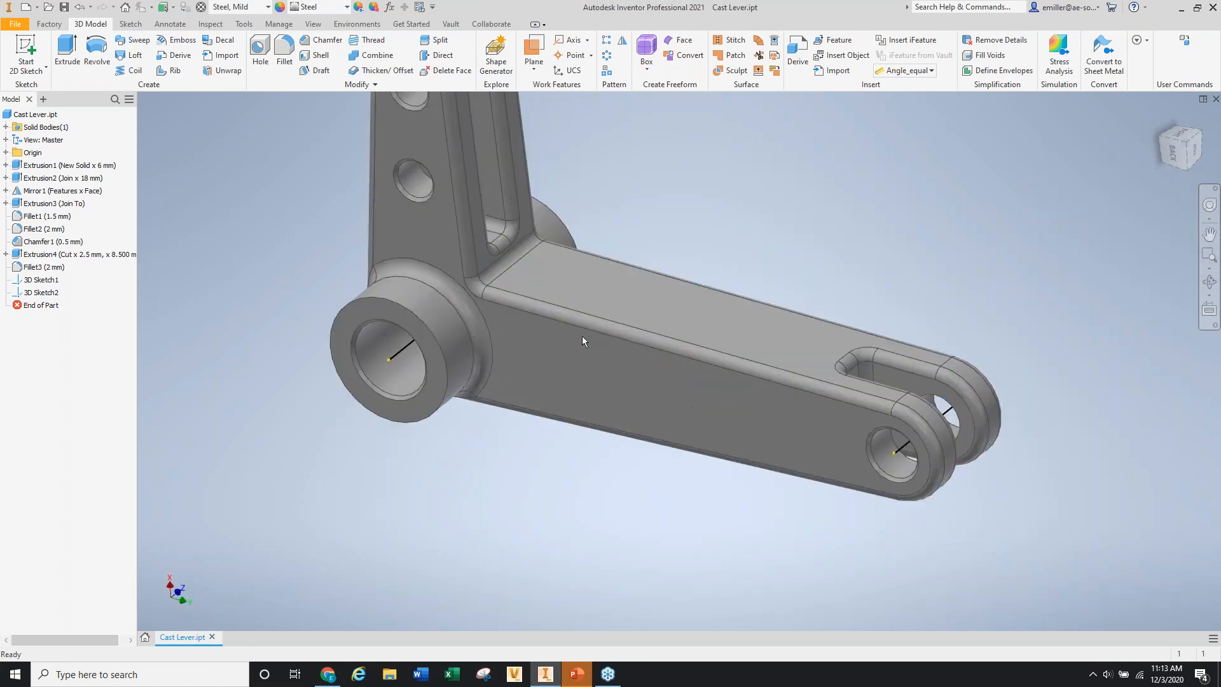
{"action": "middle_click_drag", "start_coordinate": [661, 363], "coordinate": [846, 289], "text": "shift"}
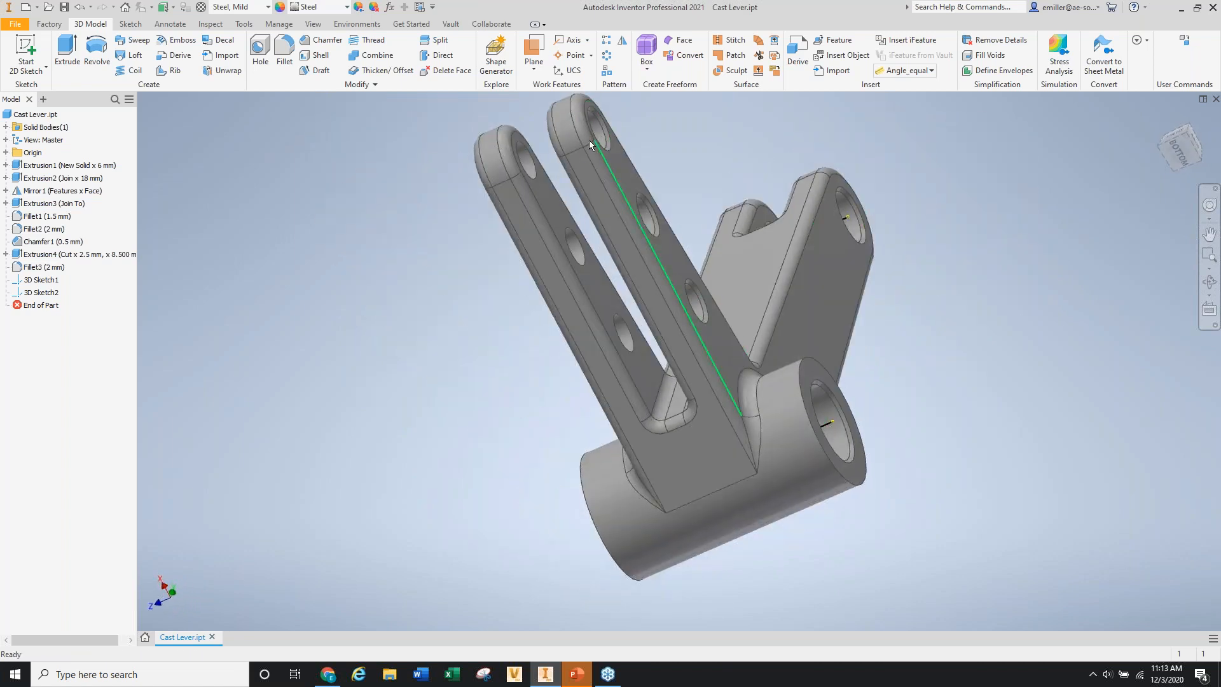
{"action": "middle_click_drag", "start_coordinate": [629, 219], "coordinate": [570, 295], "text": "shift"}
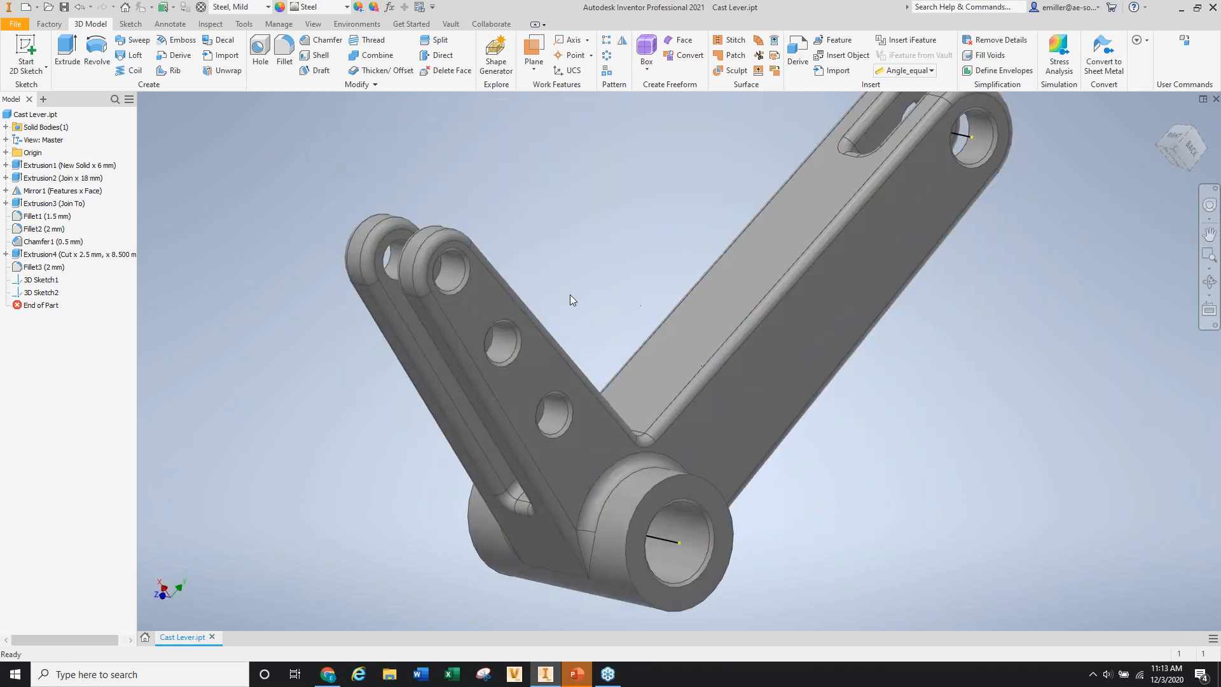
{"action": "scroll", "coordinate": [500, 318], "scroll_direction": "down", "scroll_amount": 5}
{"action": "middle_click_drag", "start_coordinate": [591, 340], "coordinate": [556, 349], "text": "shift"}
{"action": "scroll", "coordinate": [433, 252], "scroll_direction": "up", "scroll_amount": 4}
{"action": "middle_click_drag", "start_coordinate": [534, 289], "coordinate": [447, 278], "text": "shift"}
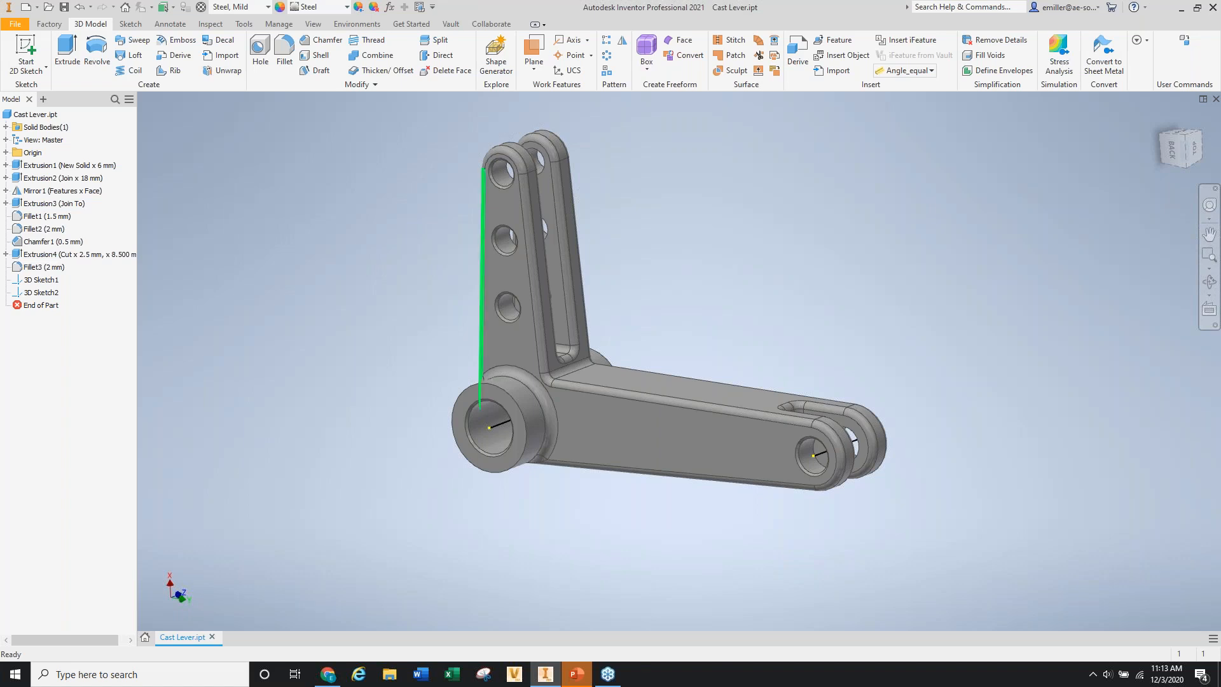
{"action": "mouse_move", "coordinate": [498, 303]}
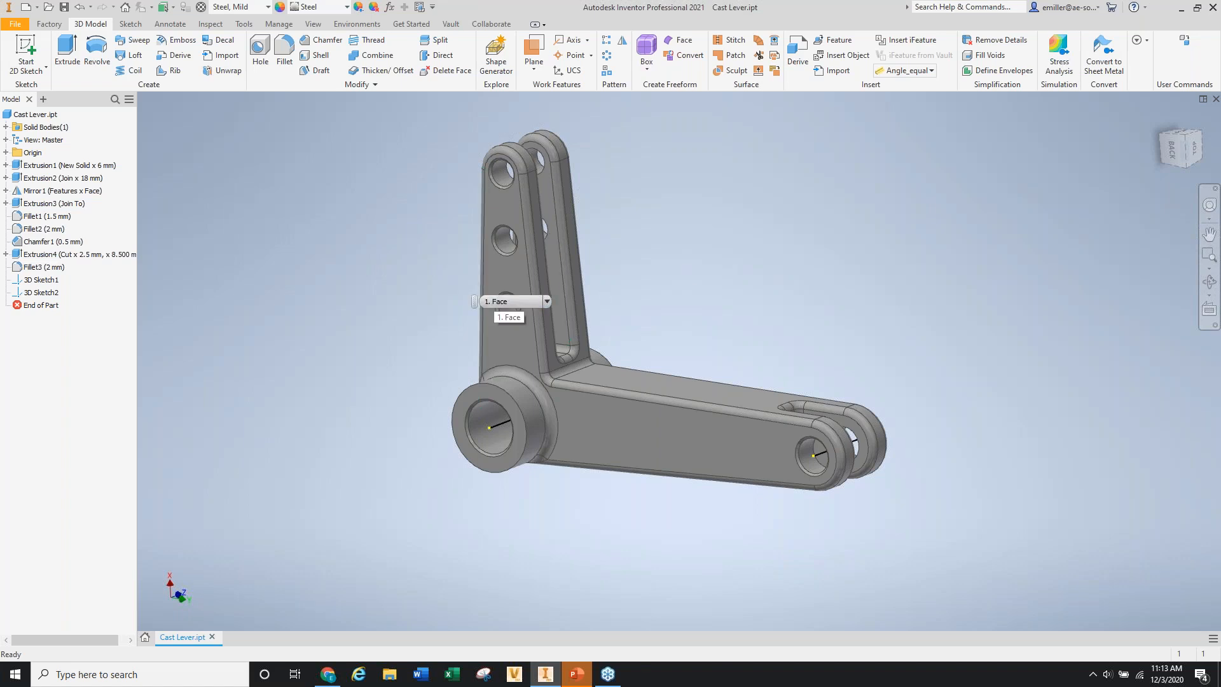
{"action": "middle_click_drag", "start_coordinate": [666, 275], "coordinate": [687, 275], "text": "shift"}
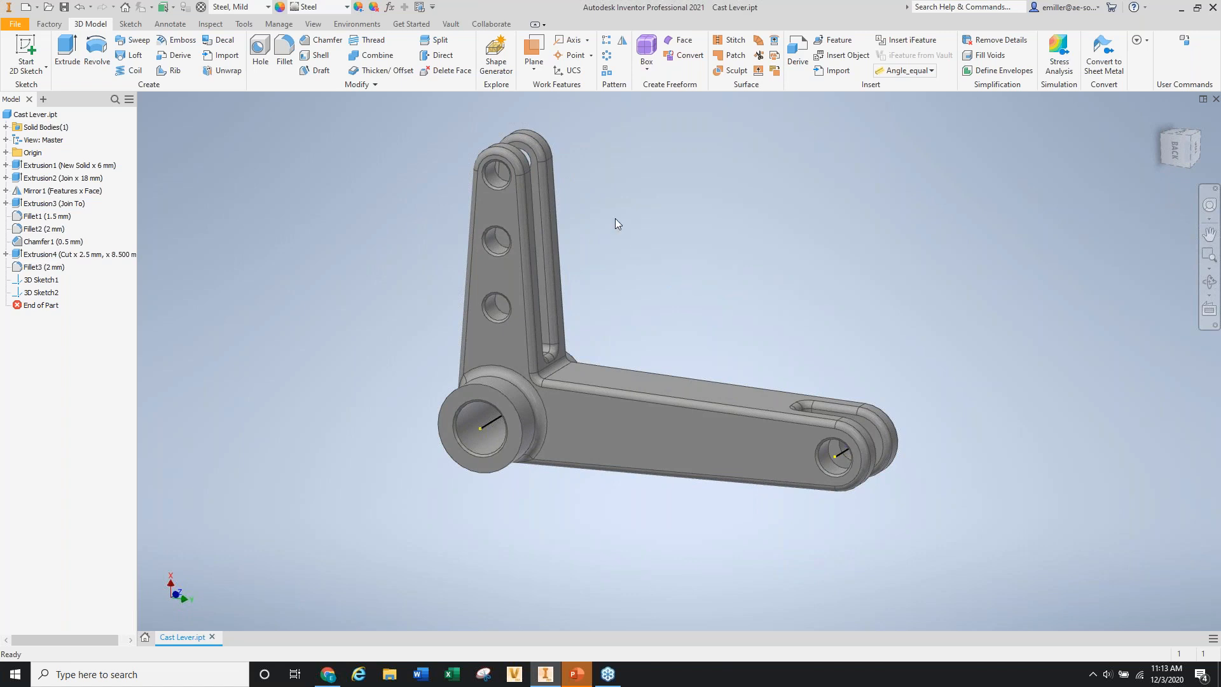
{"action": "mouse_move", "coordinate": [680, 221]}
{"action": "left_mouse_down"}
{"action": "mouse_move", "coordinate": [651, 218]}
{"action": "mouse_move", "coordinate": [669, 221]}
{"action": "left_mouse_up"}
{"action": "key", "text": "Escape"}
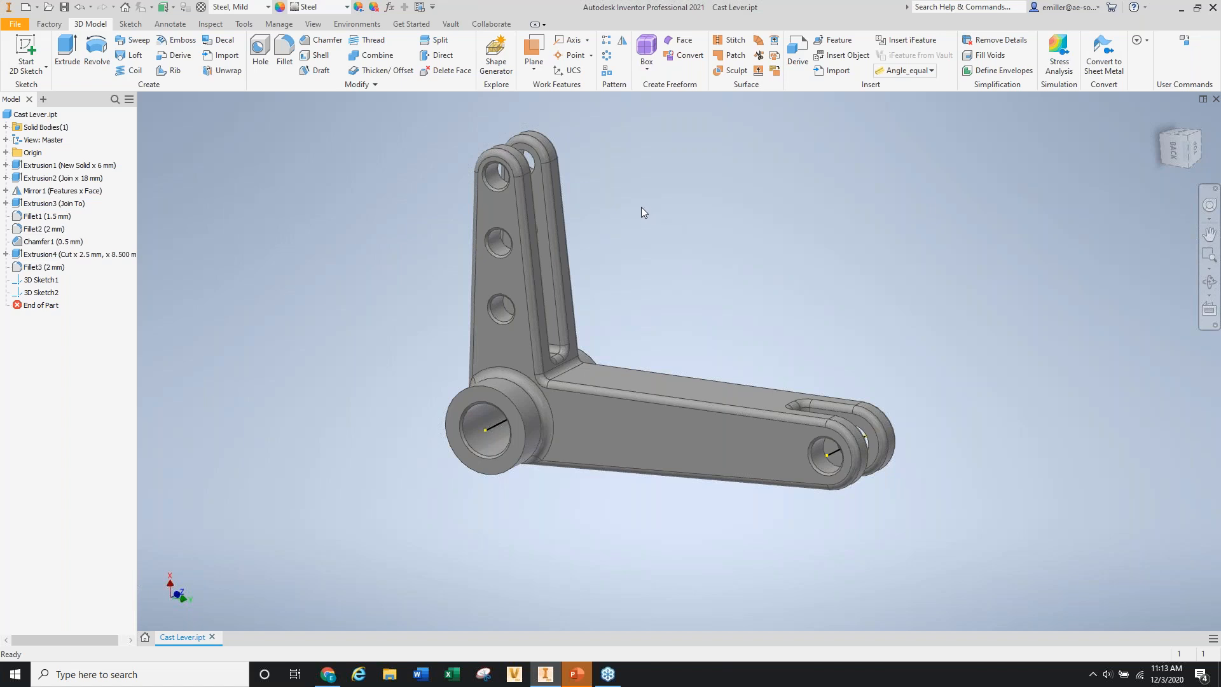
{"action": "middle_click_drag", "start_coordinate": [627, 232], "coordinate": [647, 232], "text": "shift"}
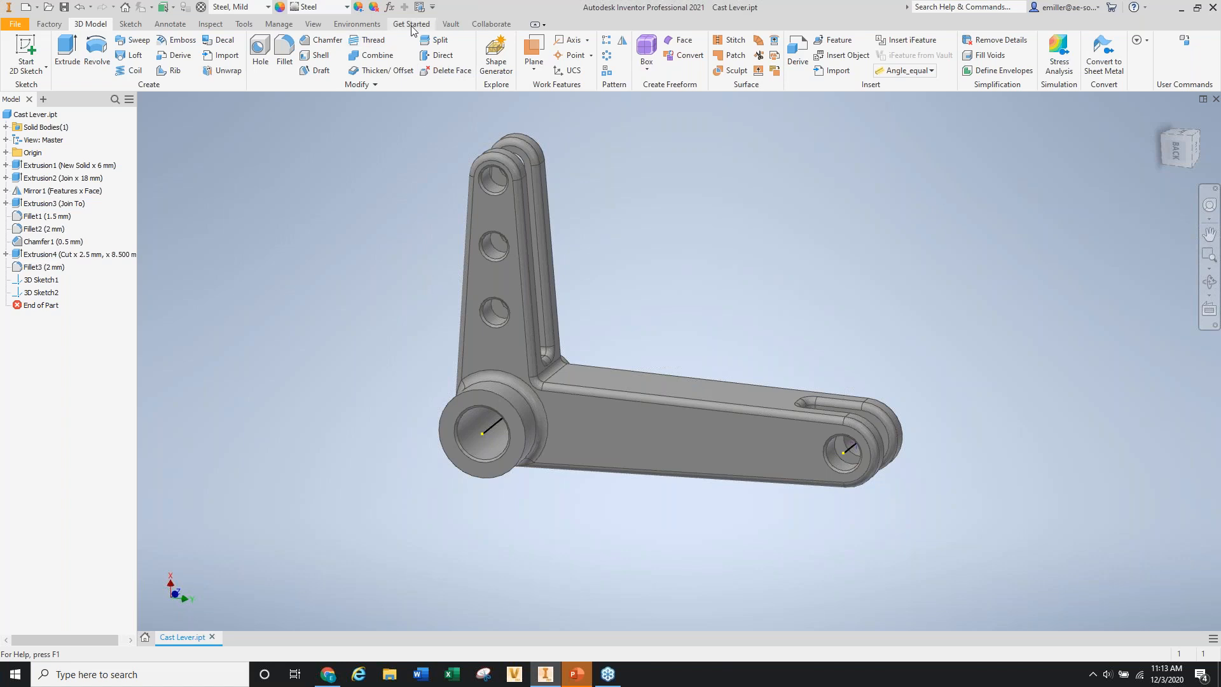
{"action": "middle_click_drag", "start_coordinate": [446, 152], "coordinate": [414, 154], "text": "shift"}
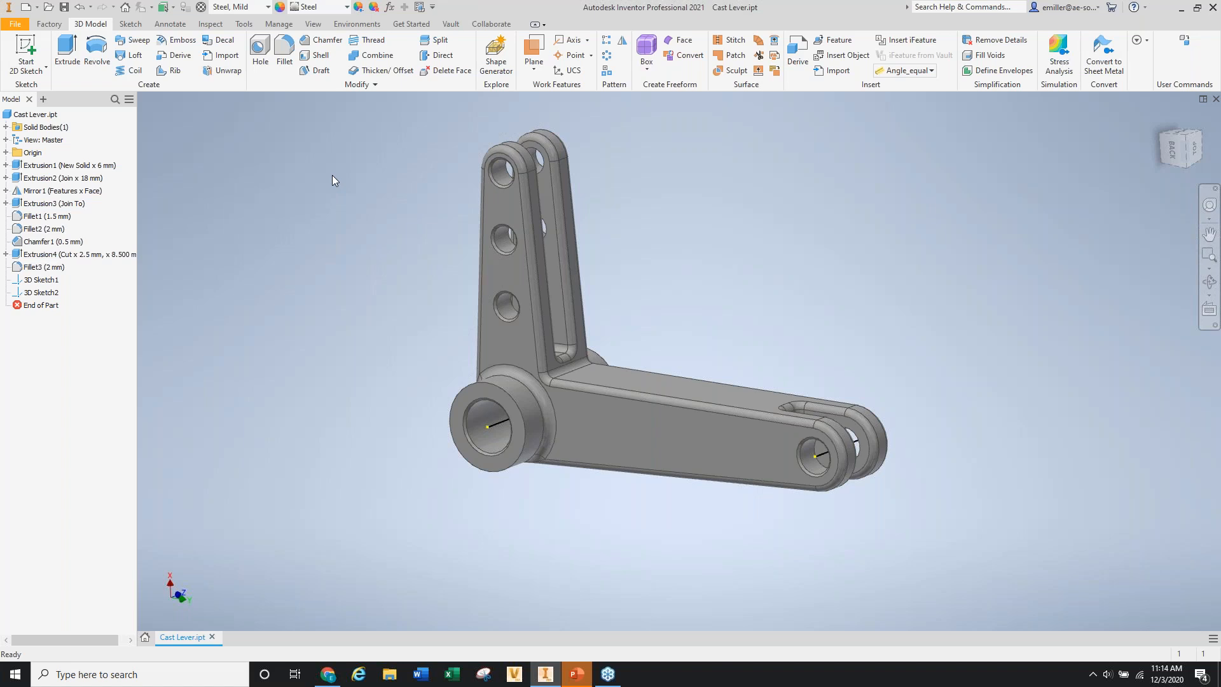
Enter the Autodesk Inventor Nastran environment, creating Linear Static Analysis 1 for the lever.
{"action": "left_click", "coordinate": [356, 24]}
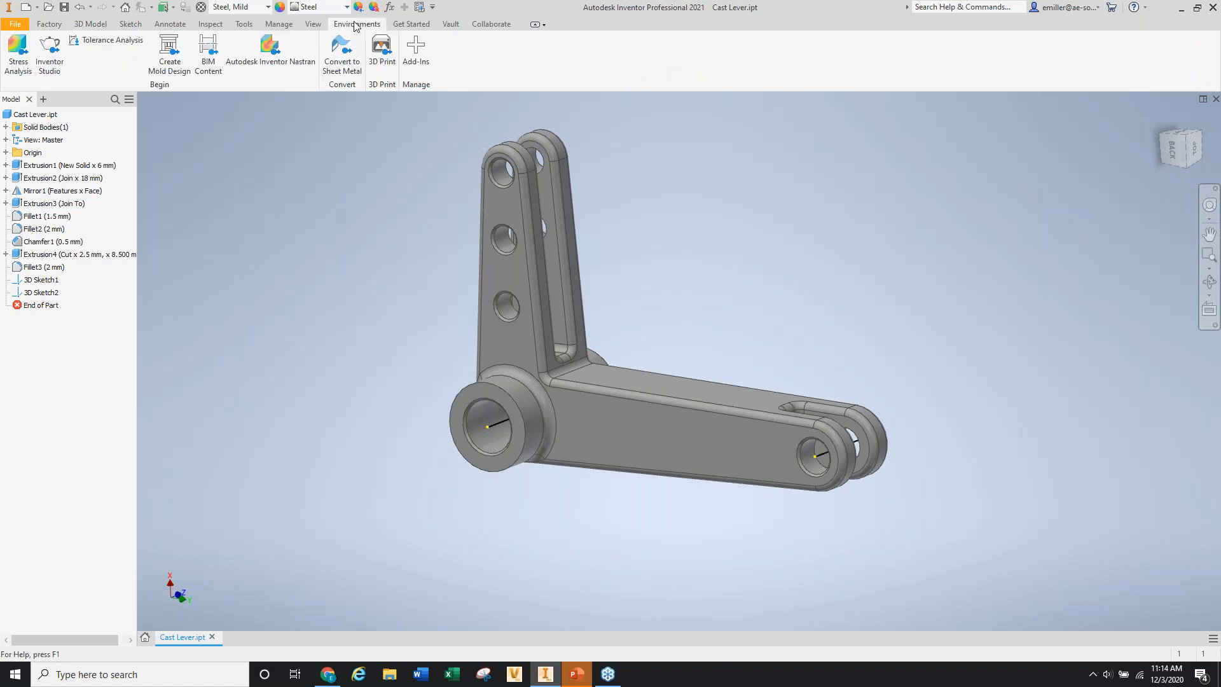
{"action": "left_click", "coordinate": [266, 55]}
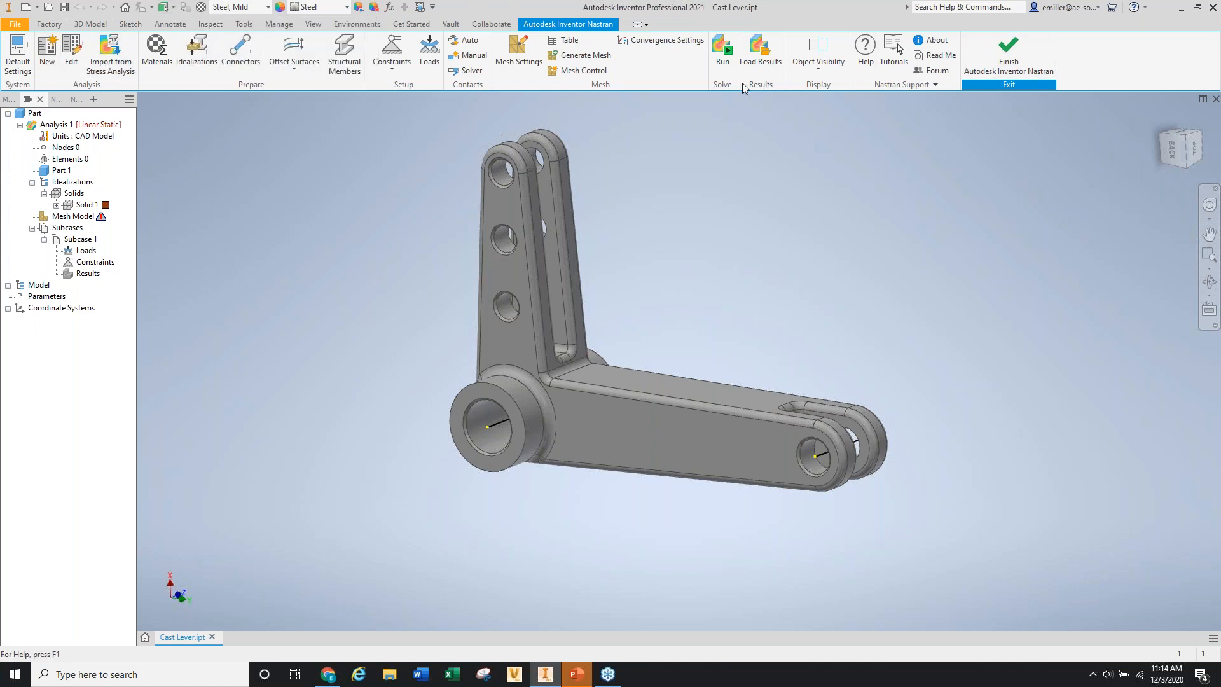
{"action": "left_click", "coordinate": [94, 25]}
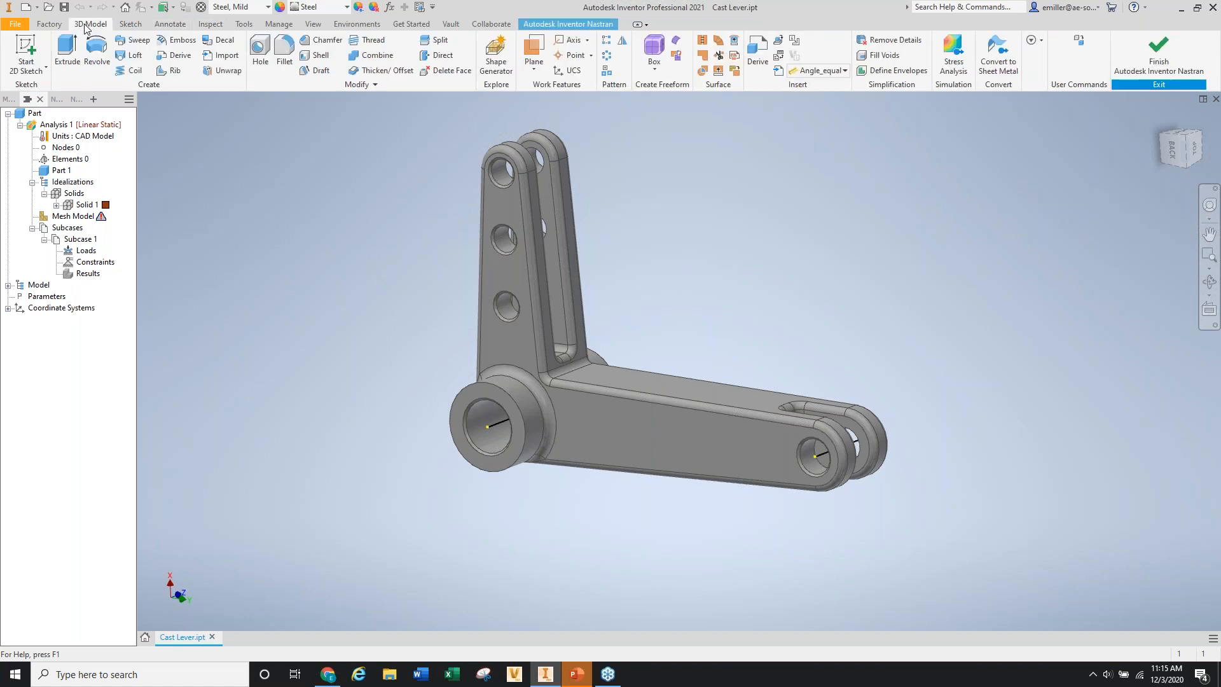
{"action": "left_click", "coordinate": [558, 24]}
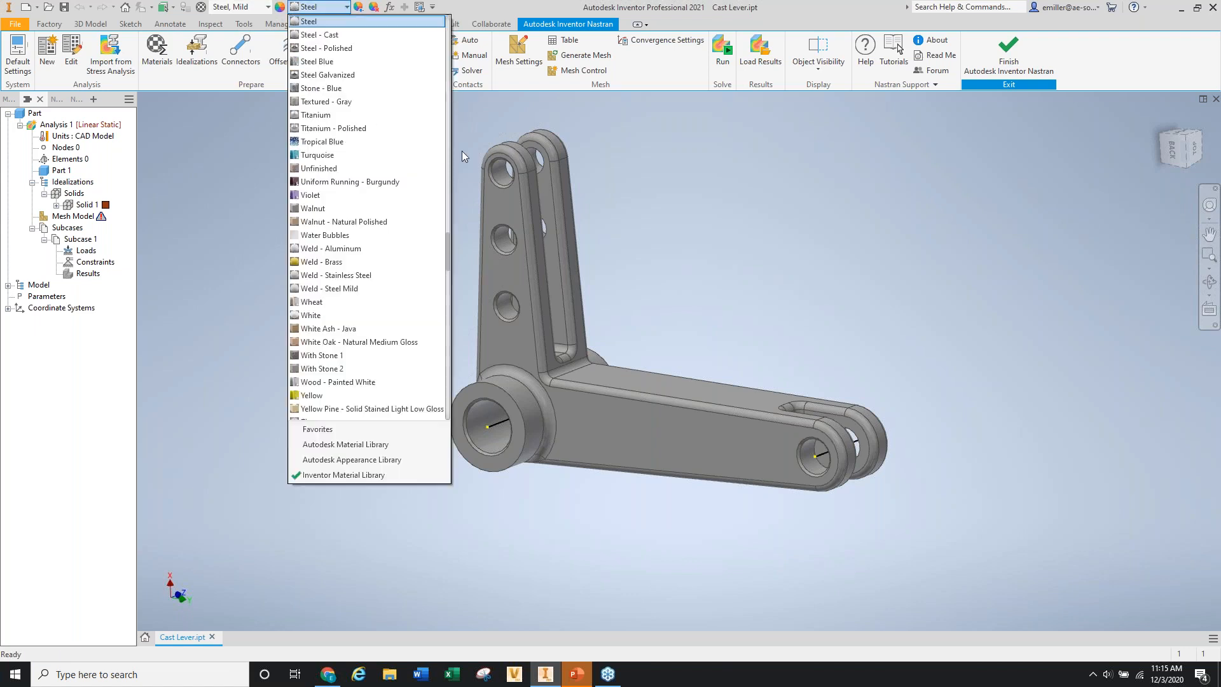
{"action": "left_click", "coordinate": [603, 139]}
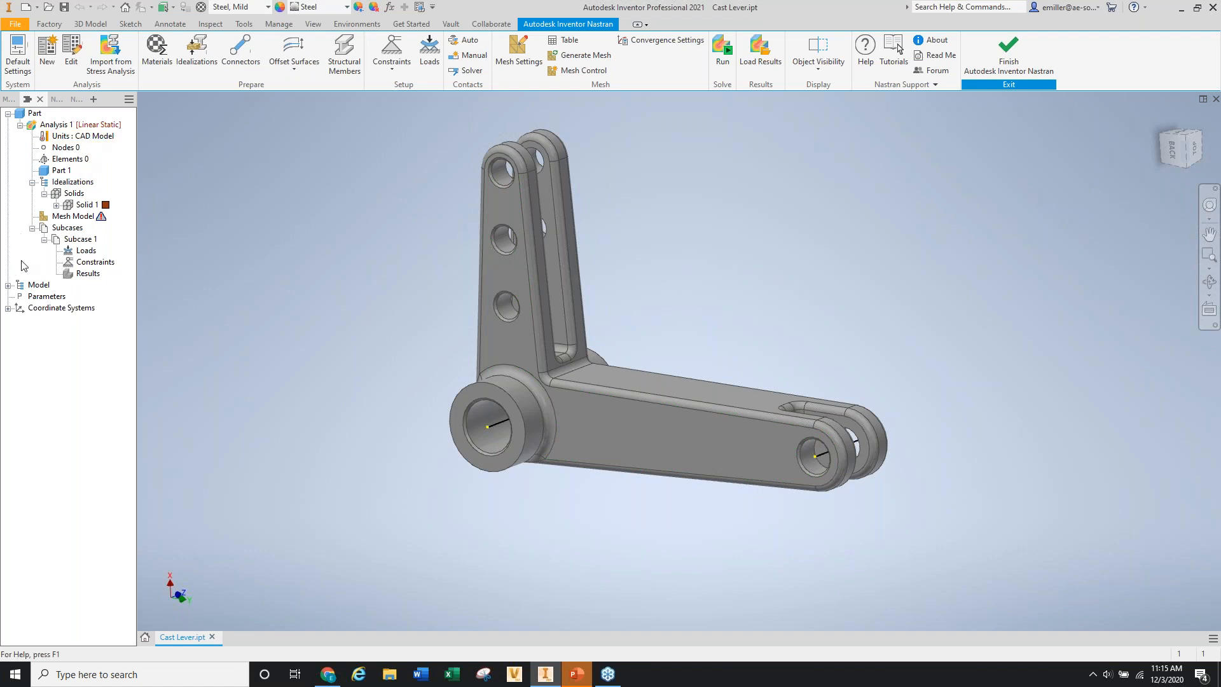
{"action": "left_click", "coordinate": [7, 101]}
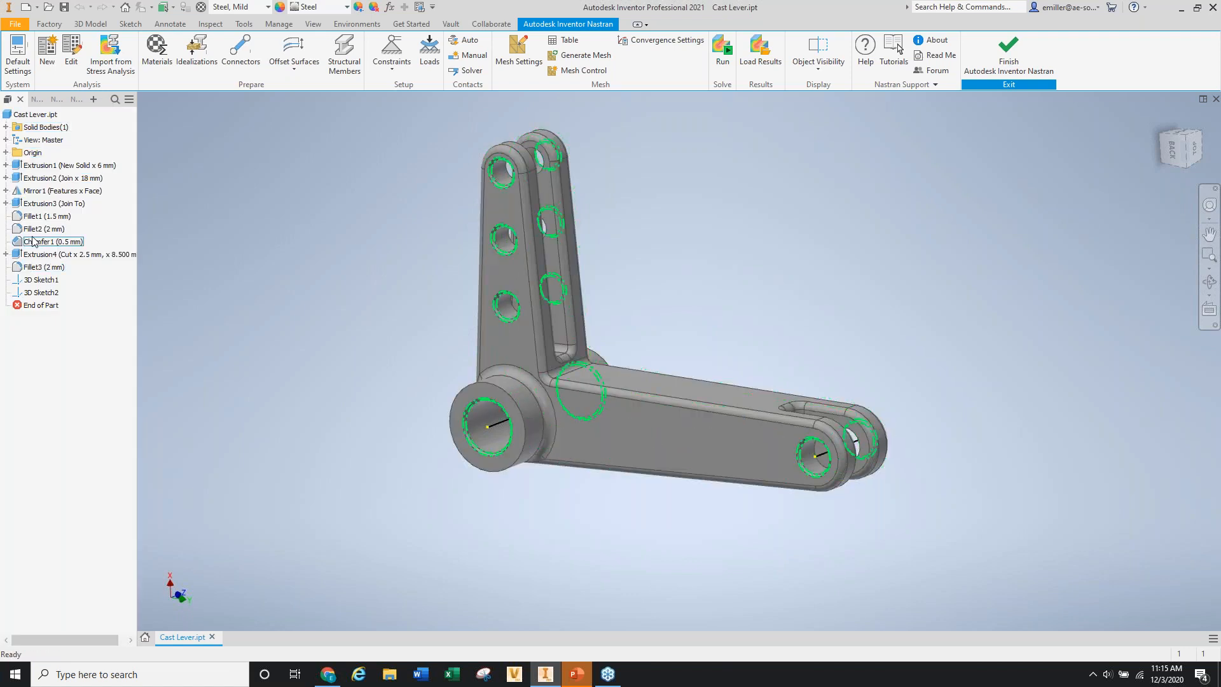
Widen the browser panel, check the Nastran Output and Nastran File views, then select Analysis 1.
{"action": "left_click", "coordinate": [37, 99]}
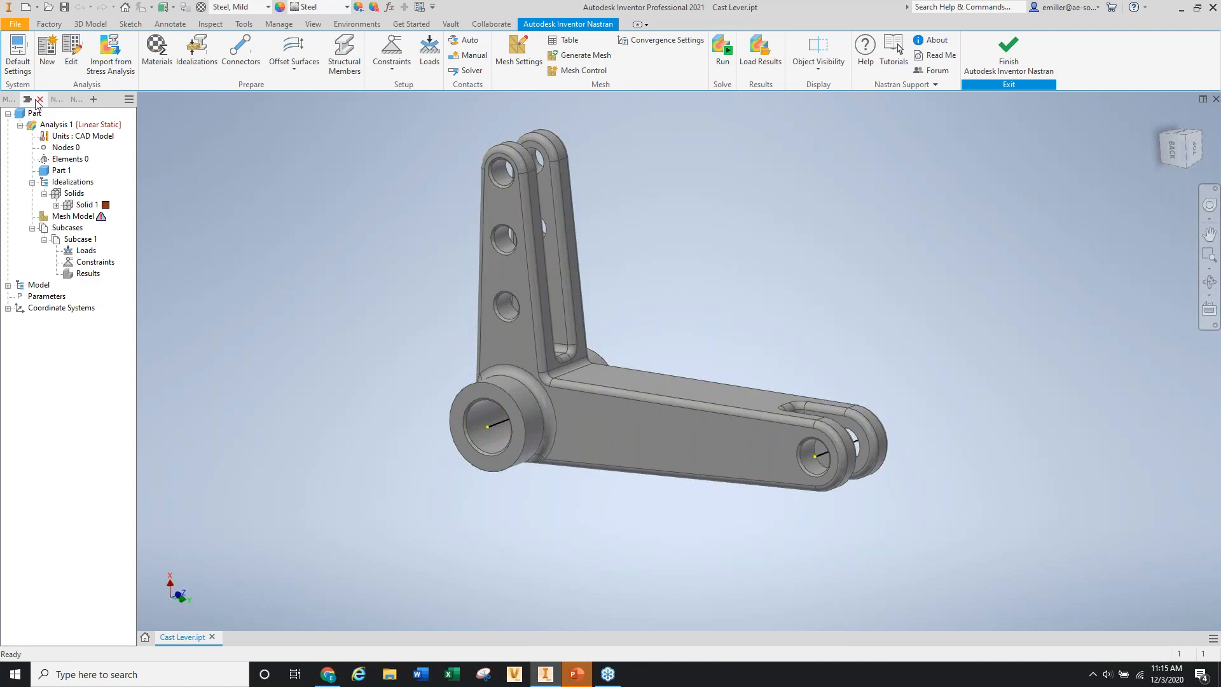
{"action": "left_click_drag", "start_coordinate": [136, 110], "coordinate": [294, 116]}
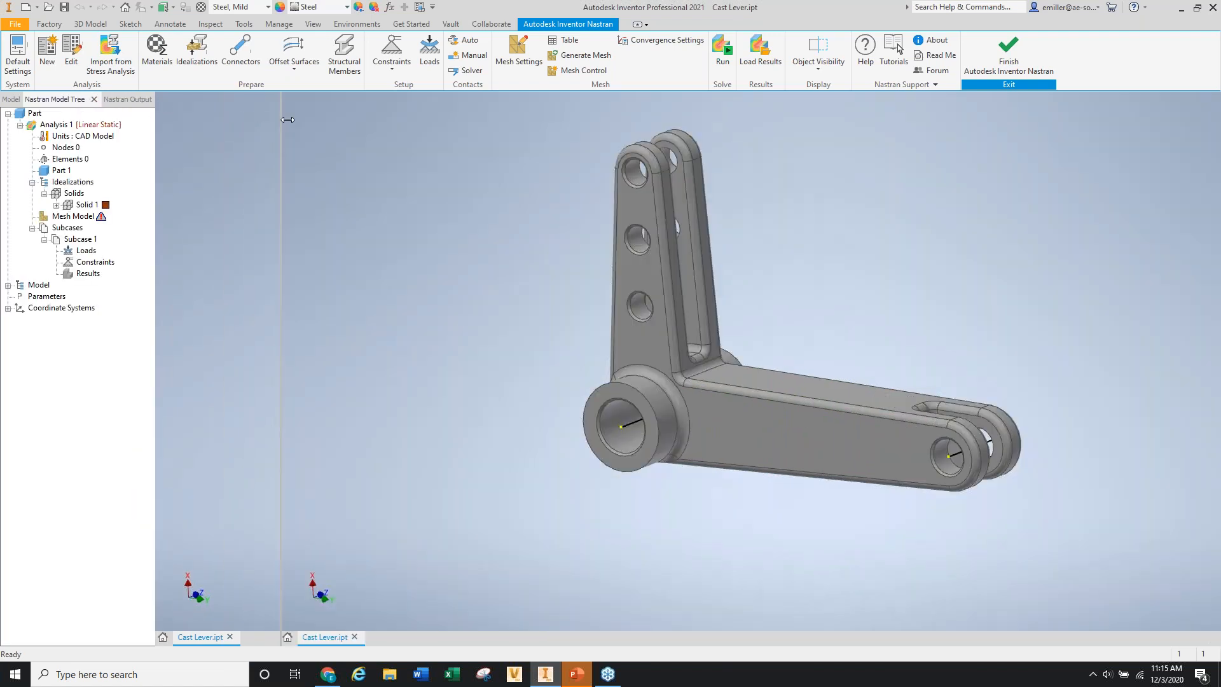
{"action": "left_click", "coordinate": [128, 100]}
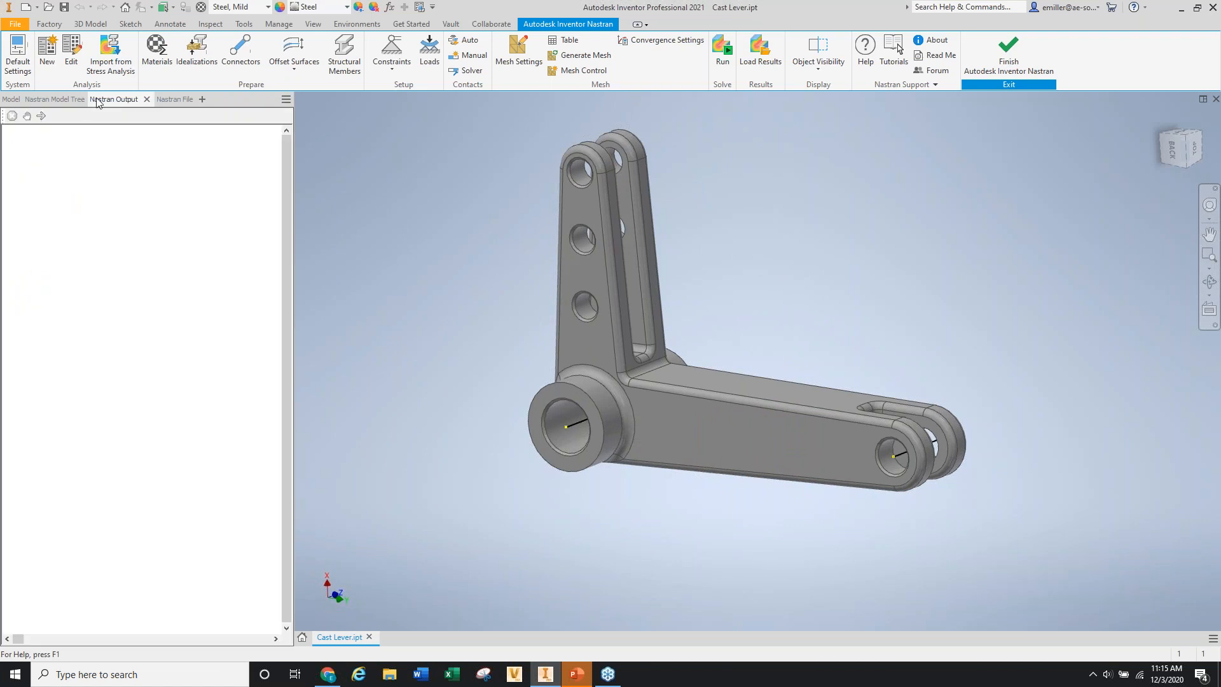
{"action": "left_click", "coordinate": [57, 100]}
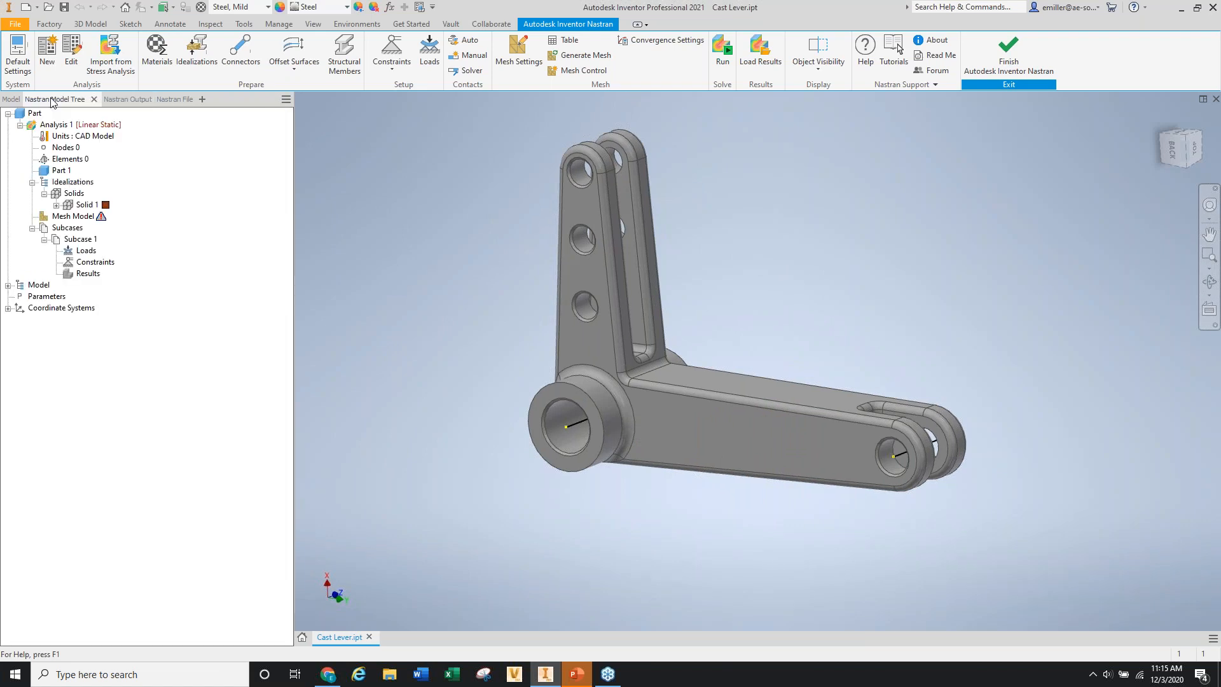
{"action": "left_click", "coordinate": [169, 100]}
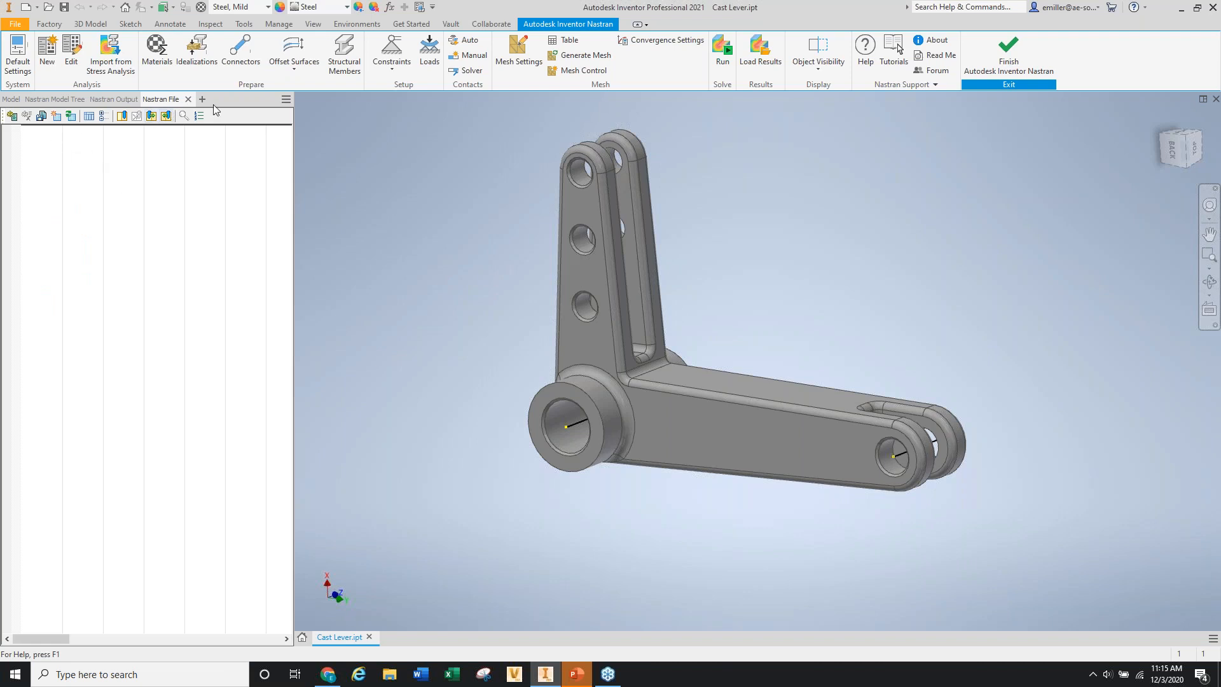
{"action": "left_click", "coordinate": [49, 101]}
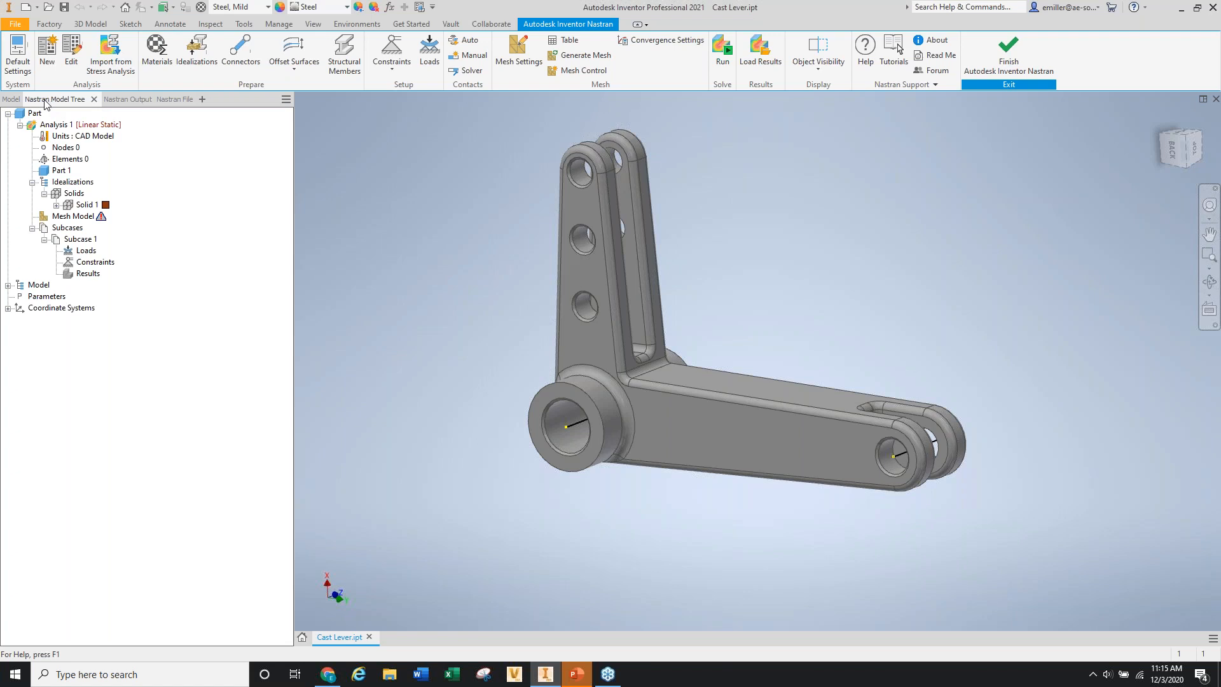
{"action": "left_click", "coordinate": [85, 205]}
{"action": "left_click", "coordinate": [54, 126]}
Edit Analysis 1, keeping type Linear Static, review output and contact options, and confirm.
{"action": "right_click", "coordinate": [51, 125]}
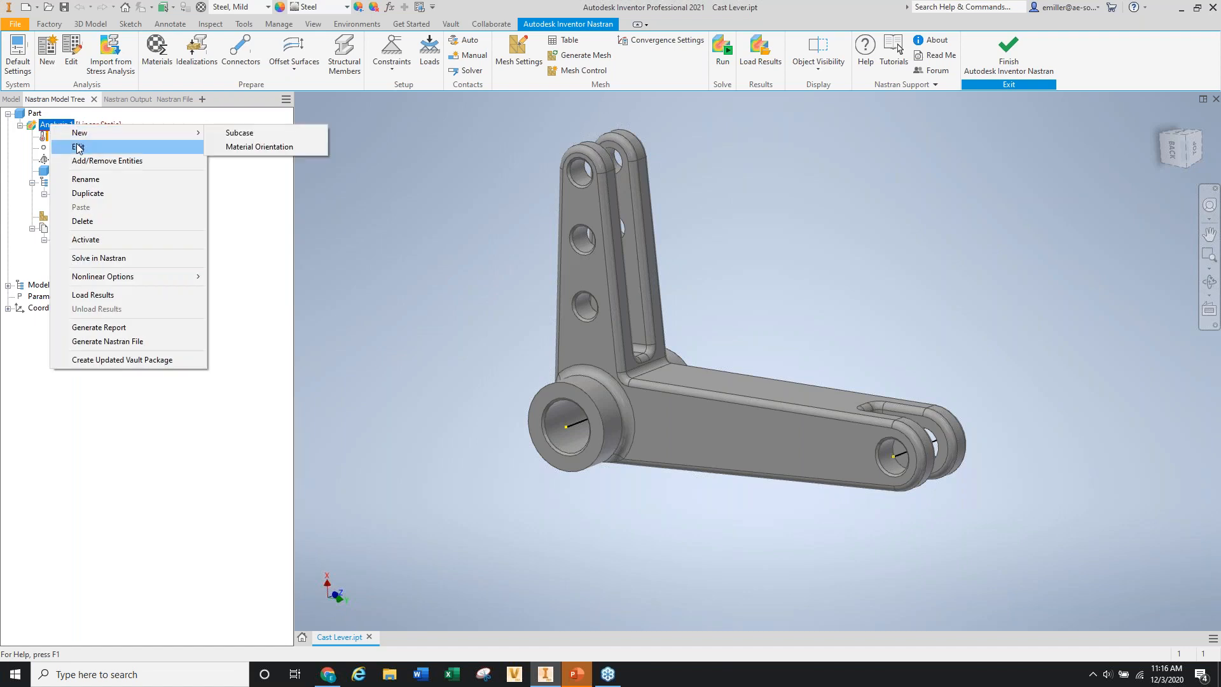
{"action": "left_click", "coordinate": [77, 146]}
{"action": "left_click_drag", "start_coordinate": [205, 116], "coordinate": [341, 149]}
{"action": "left_click", "coordinate": [331, 189]}
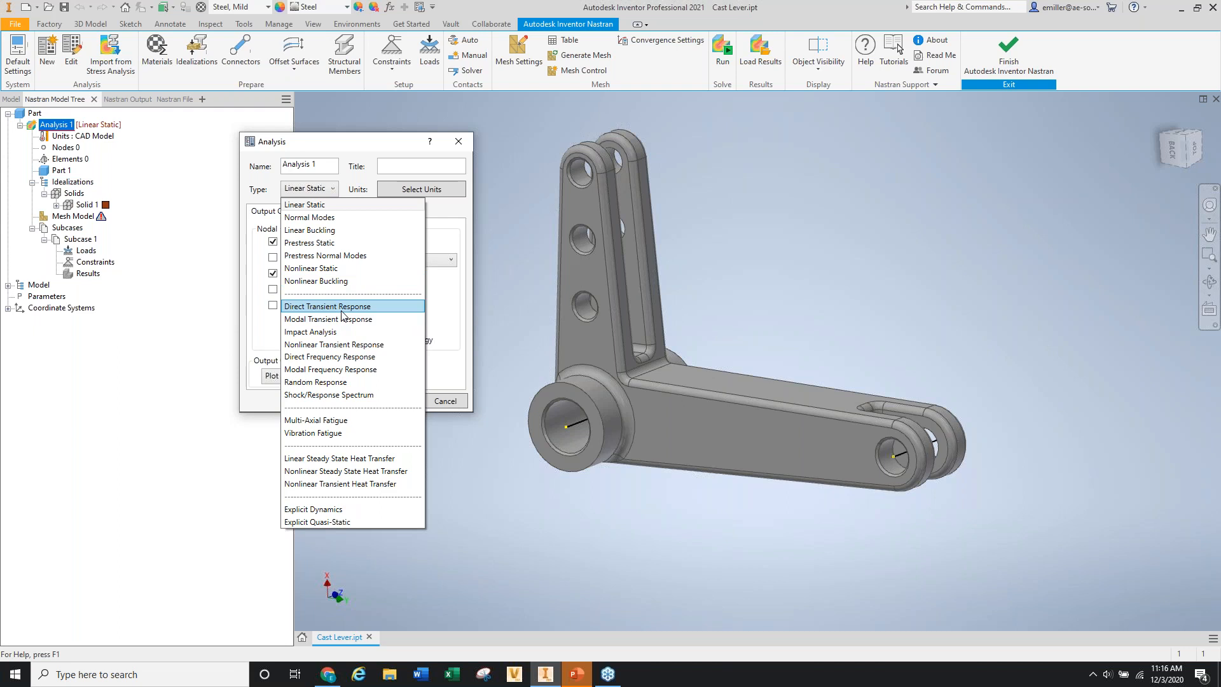
{"action": "left_click", "coordinate": [270, 191]}
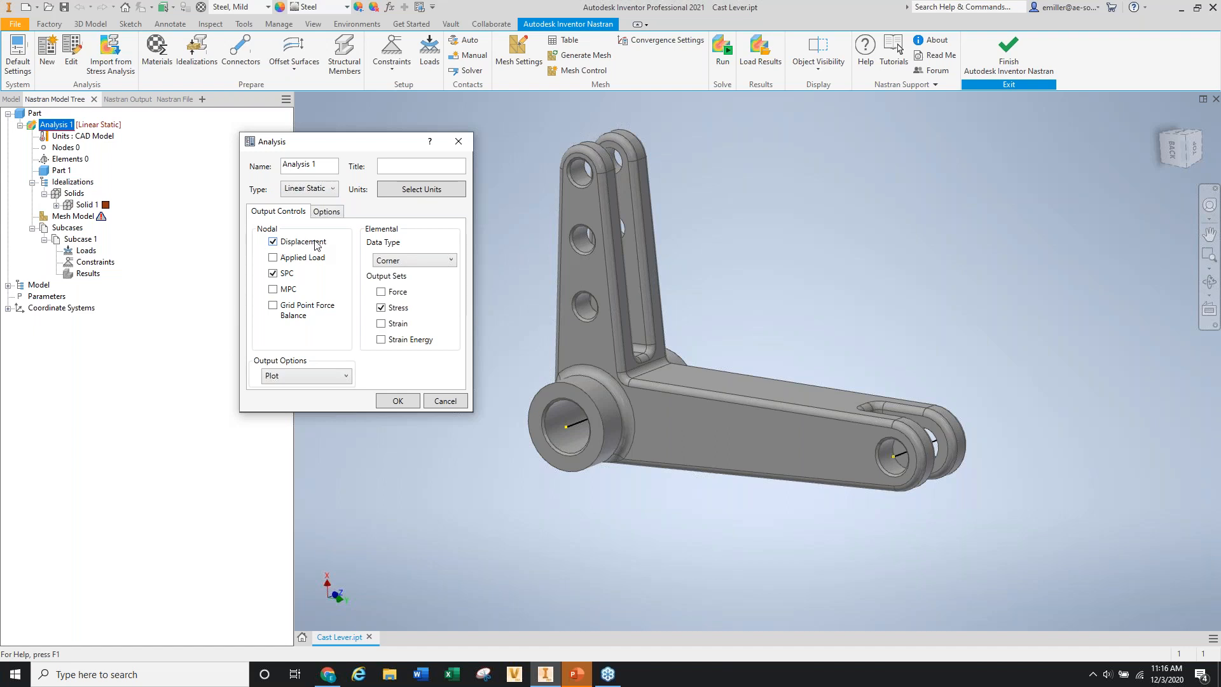
{"action": "left_click", "coordinate": [329, 215]}
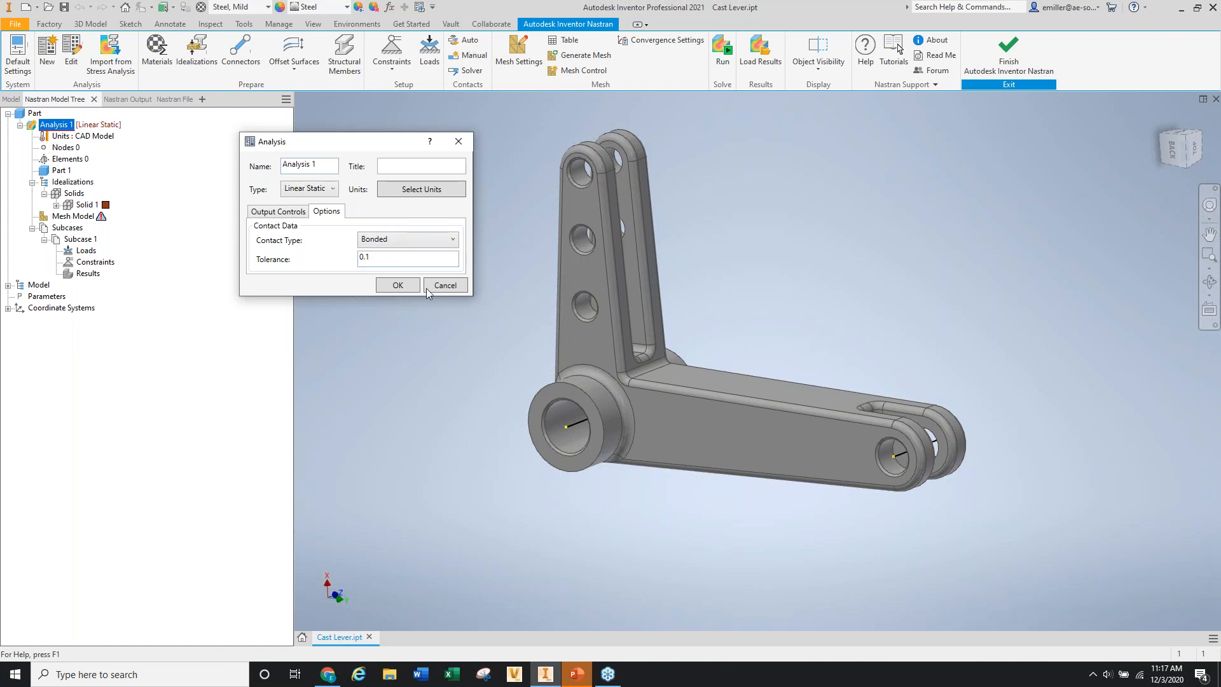
{"action": "left_click", "coordinate": [280, 211]}
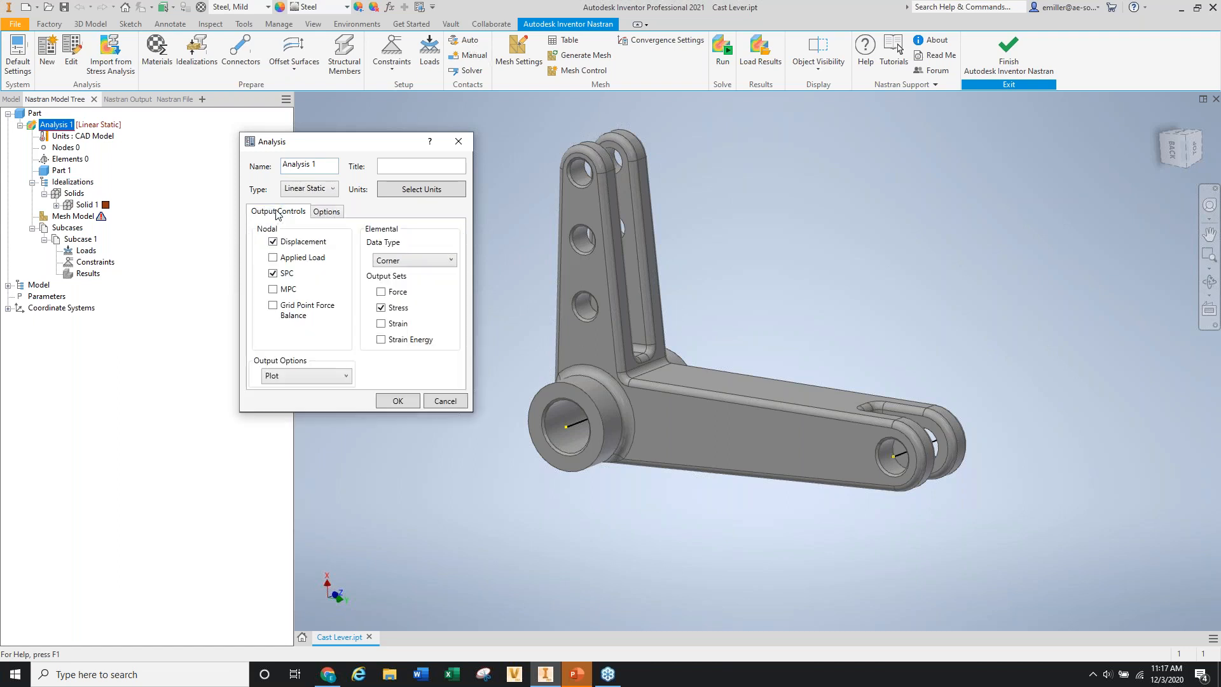
{"action": "left_click", "coordinate": [396, 402]}
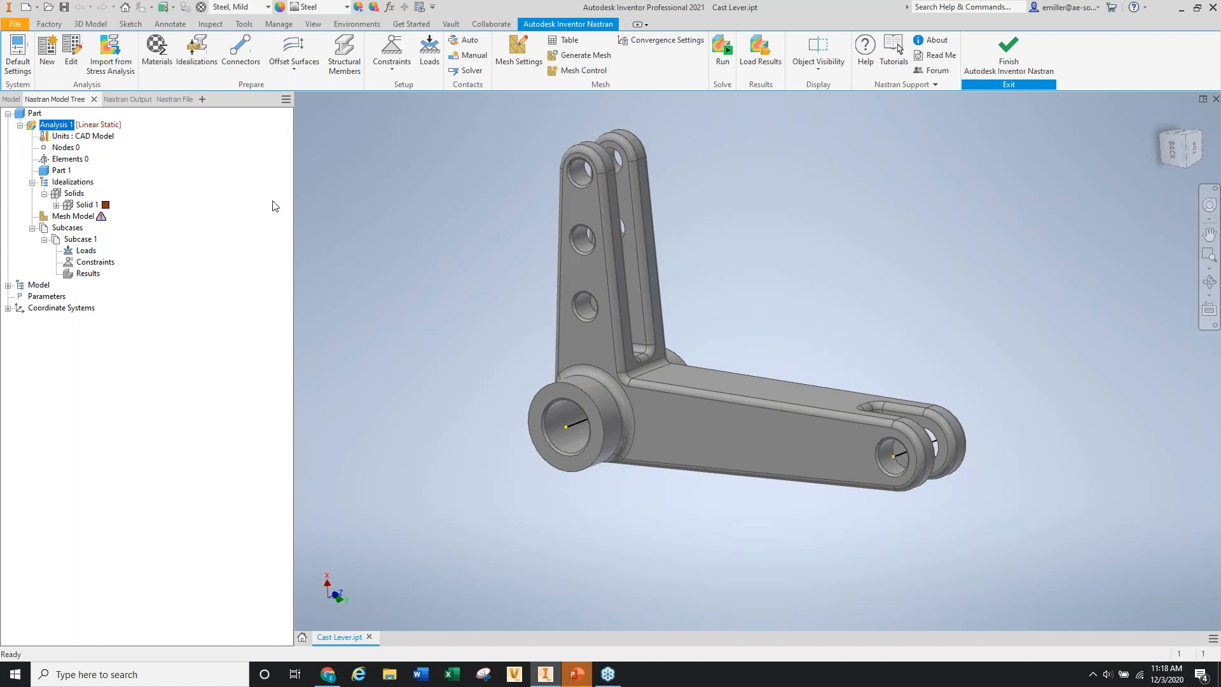
Expand Solid 1 and edit its idealization, showing Solid Elements with Steel, Mild.
{"action": "left_click", "coordinate": [81, 205]}
{"action": "left_click", "coordinate": [57, 206]}
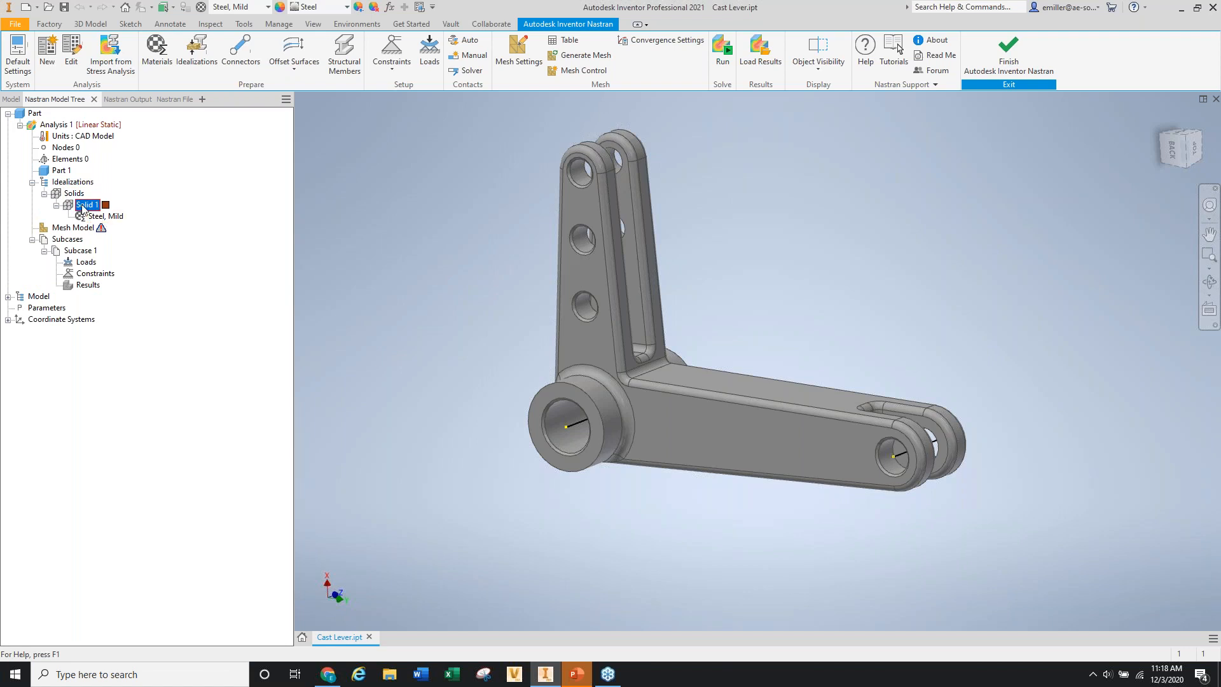
{"action": "right_click", "coordinate": [84, 206]}
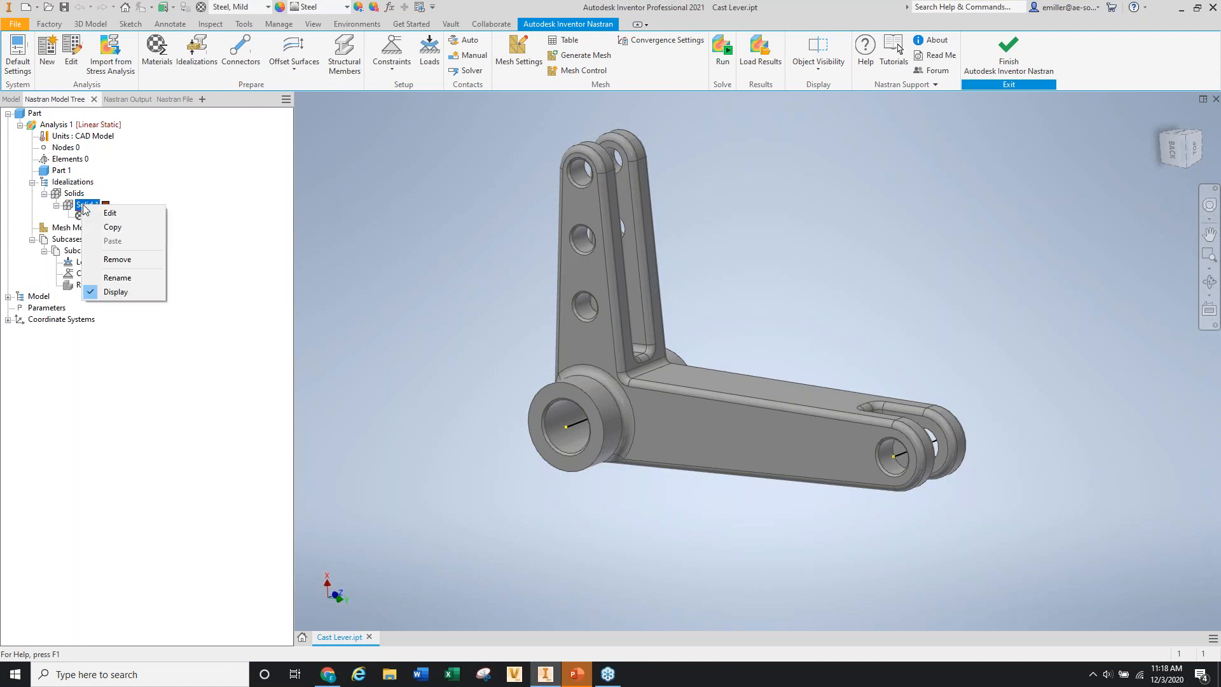
{"action": "left_click", "coordinate": [124, 213]}
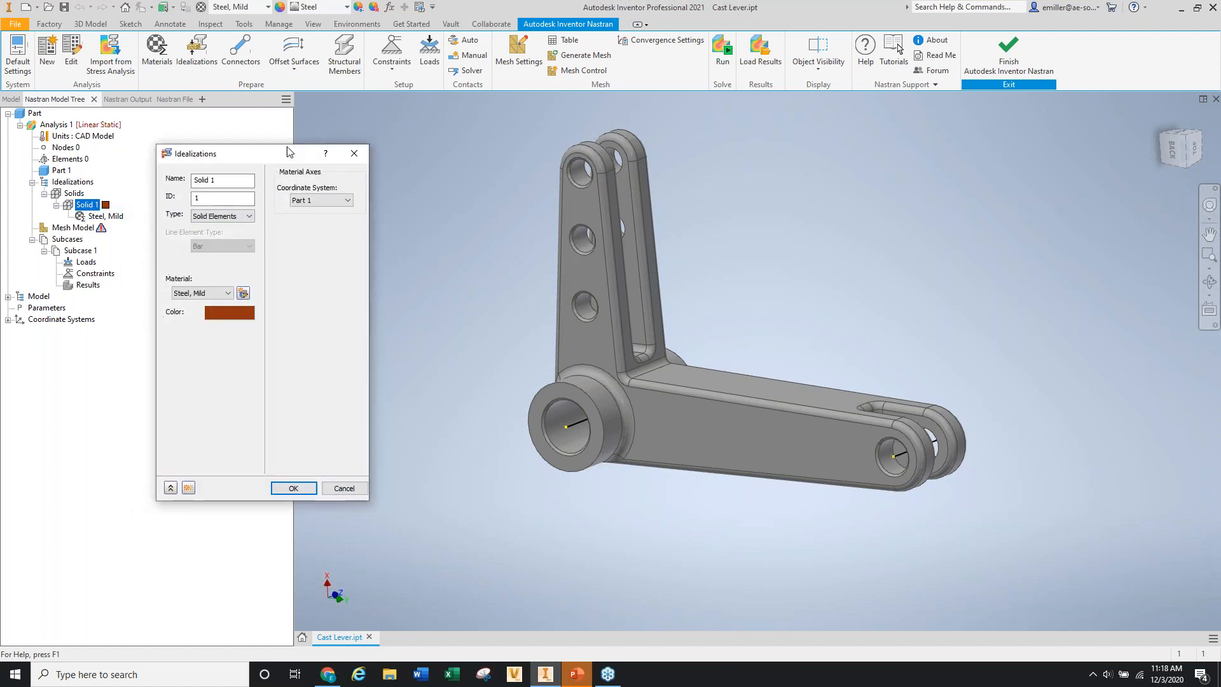
{"action": "left_click_drag", "start_coordinate": [287, 147], "coordinate": [394, 125]}
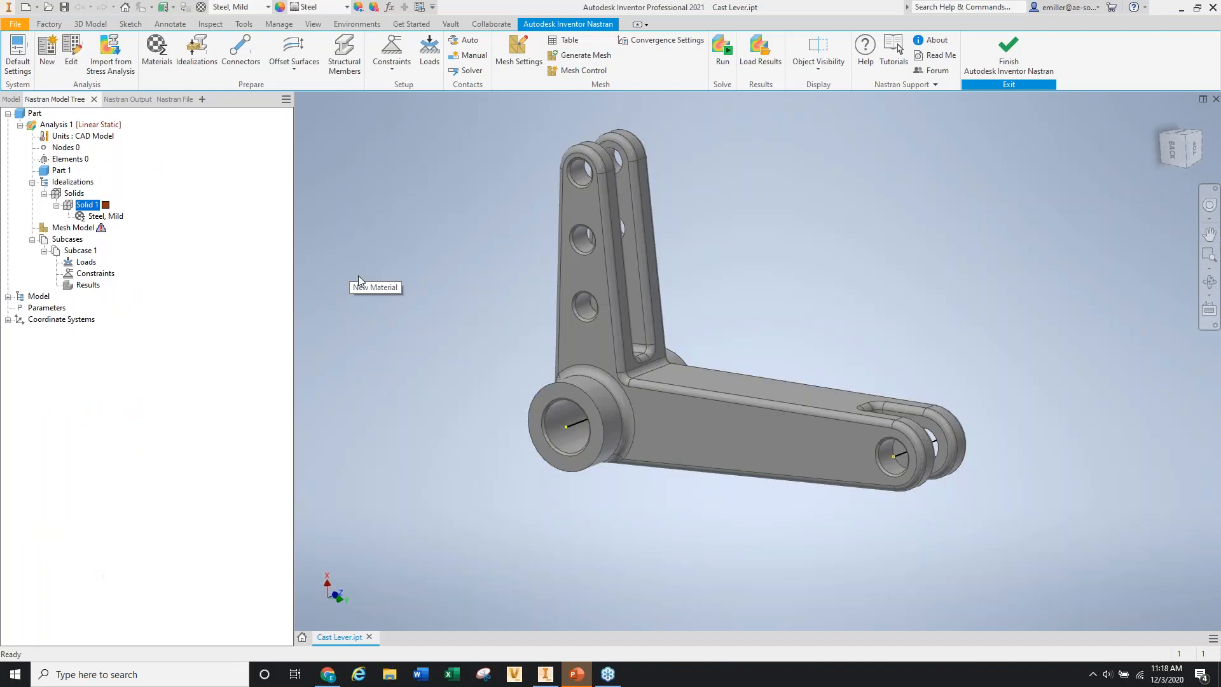
Move the new Material 2 dialog aside to view its isotropic properties.
{"action": "left_click_drag", "start_coordinate": [304, 159], "coordinate": [391, 146]}
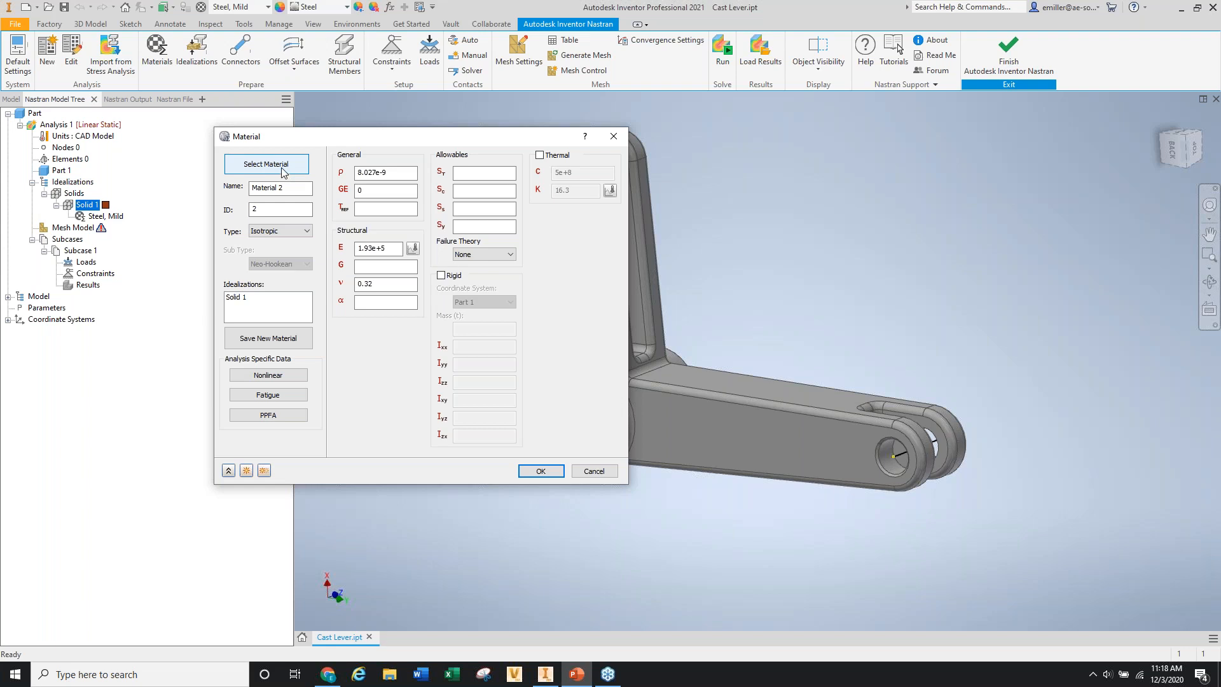
Assign Aluminum 6061 (E 68900) from the Inventor Material Library to Solid 1 and confirm both dialogs.
{"action": "left_click", "coordinate": [254, 164]}
{"action": "left_click", "coordinate": [202, 165]}
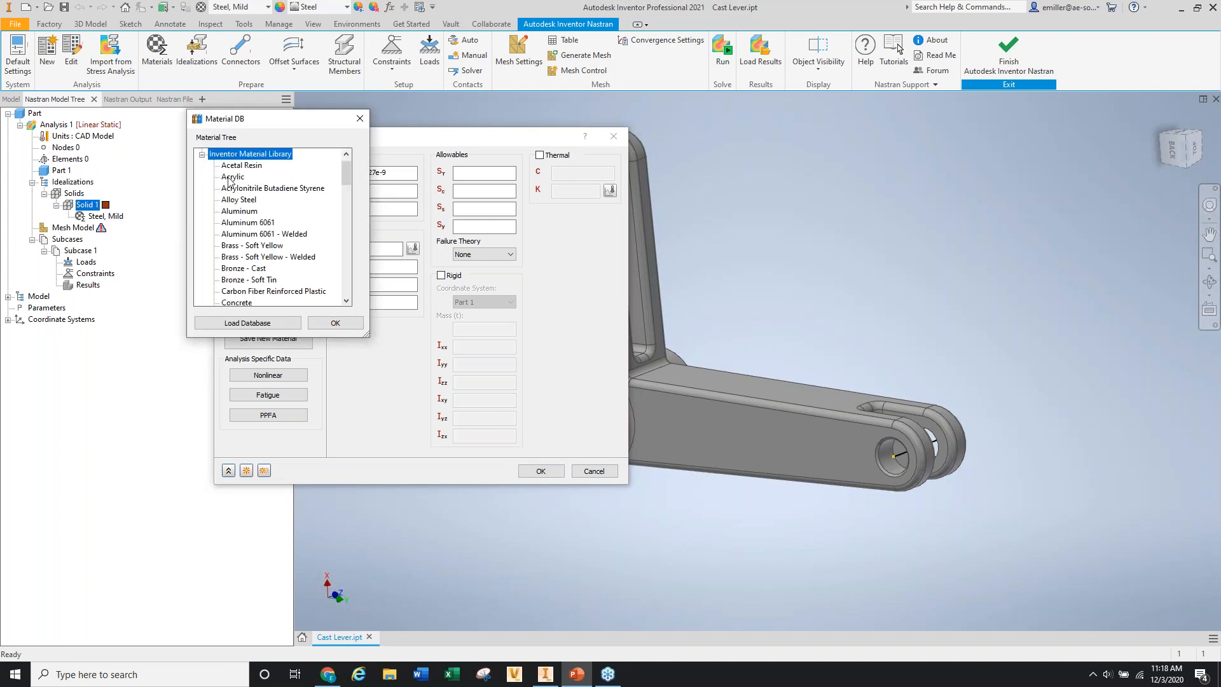
{"action": "left_click", "coordinate": [202, 155]}
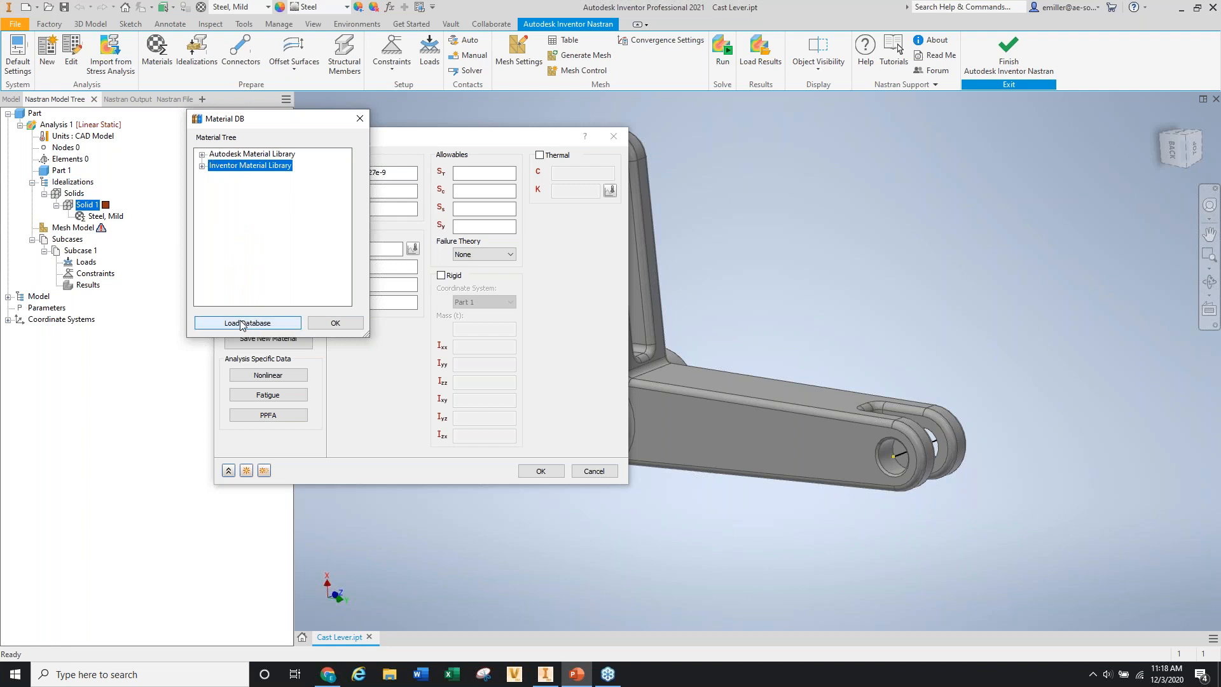
{"action": "left_click", "coordinate": [203, 166]}
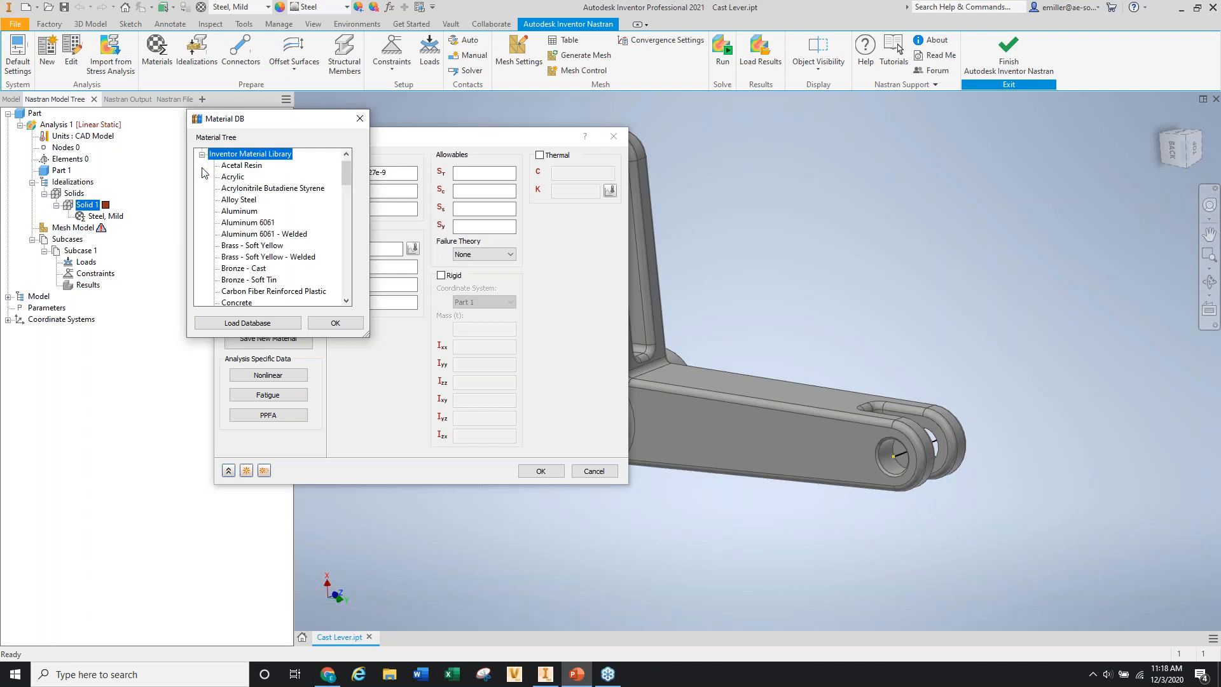
{"action": "left_click", "coordinate": [246, 223]}
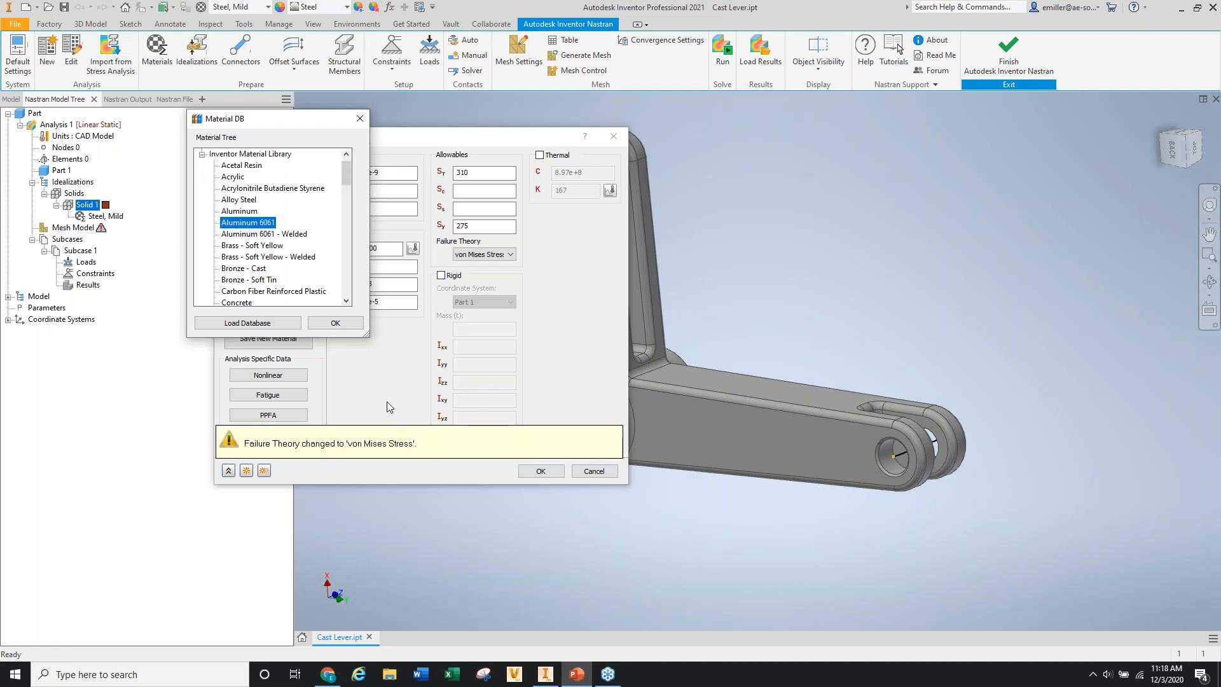
{"action": "left_click", "coordinate": [334, 322]}
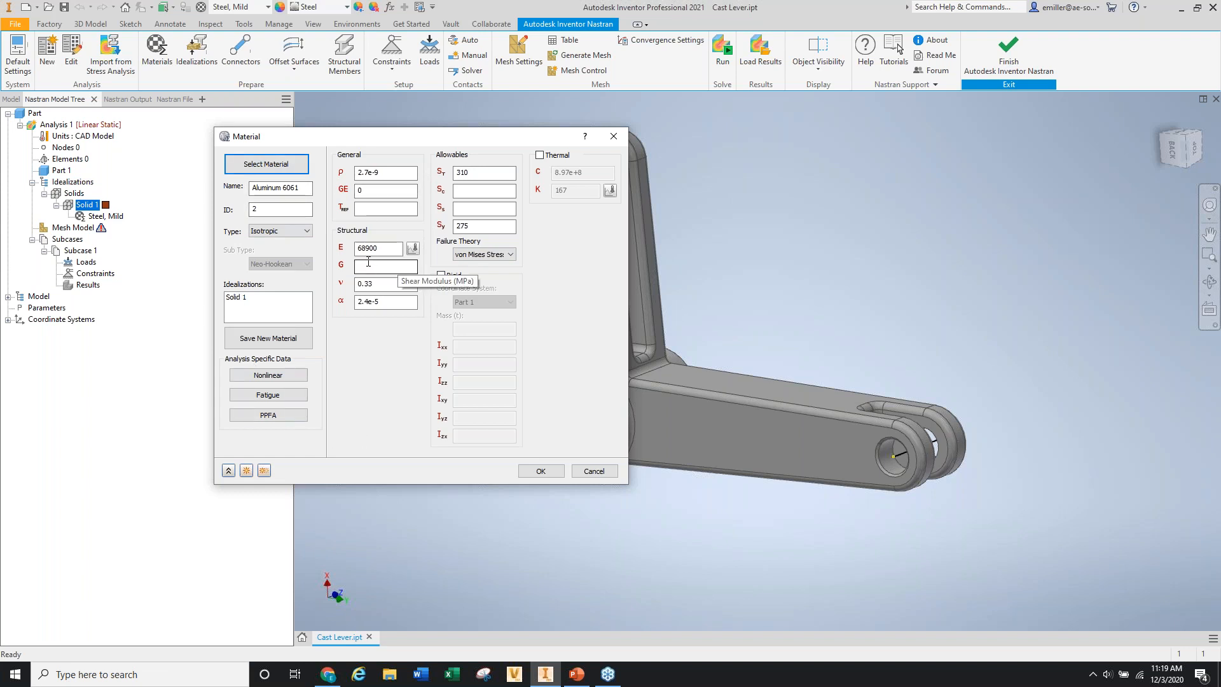
{"action": "left_click_drag", "start_coordinate": [378, 248], "coordinate": [363, 247]}
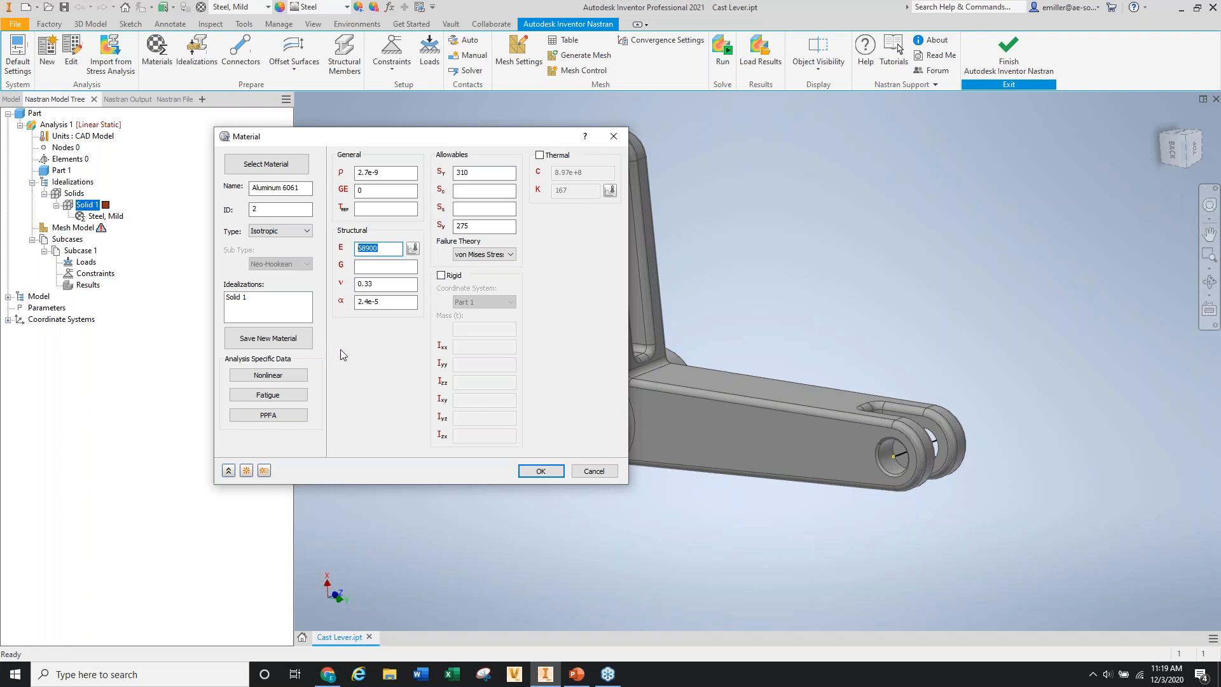
{"action": "left_click", "coordinate": [541, 472]}
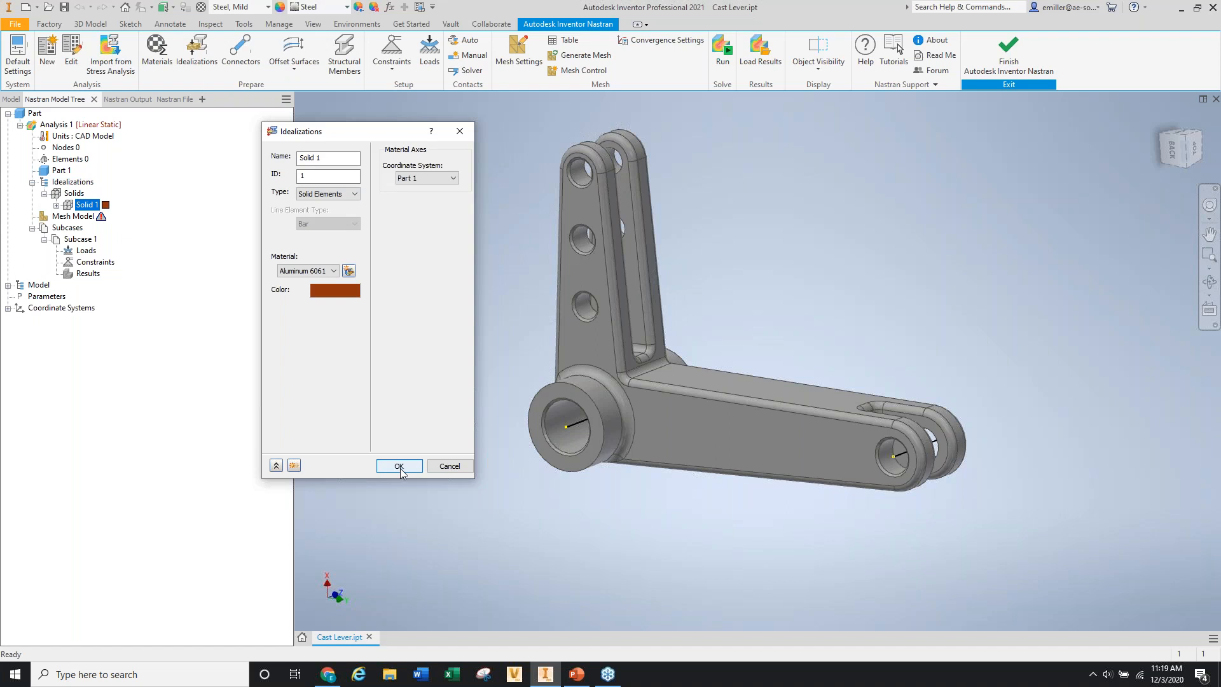
{"action": "left_click", "coordinate": [400, 467]}
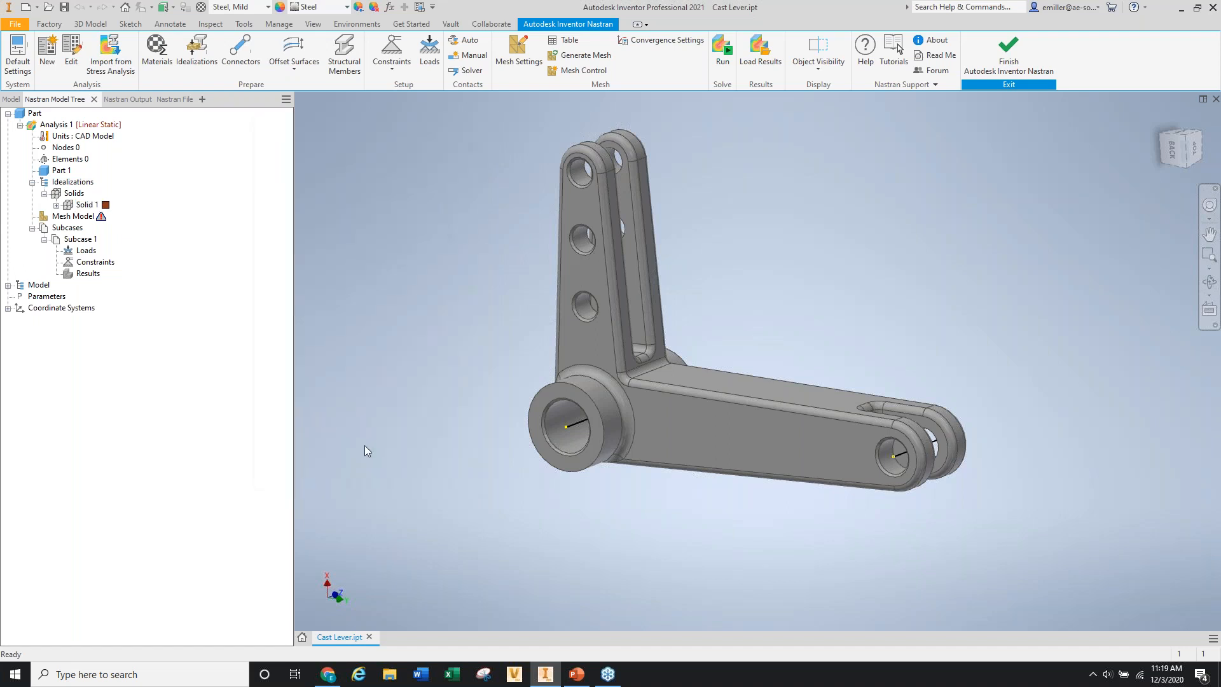
Verify Aluminum 6061 under Solid 1, then start a new Constraint 1.
{"action": "left_click", "coordinate": [56, 205]}
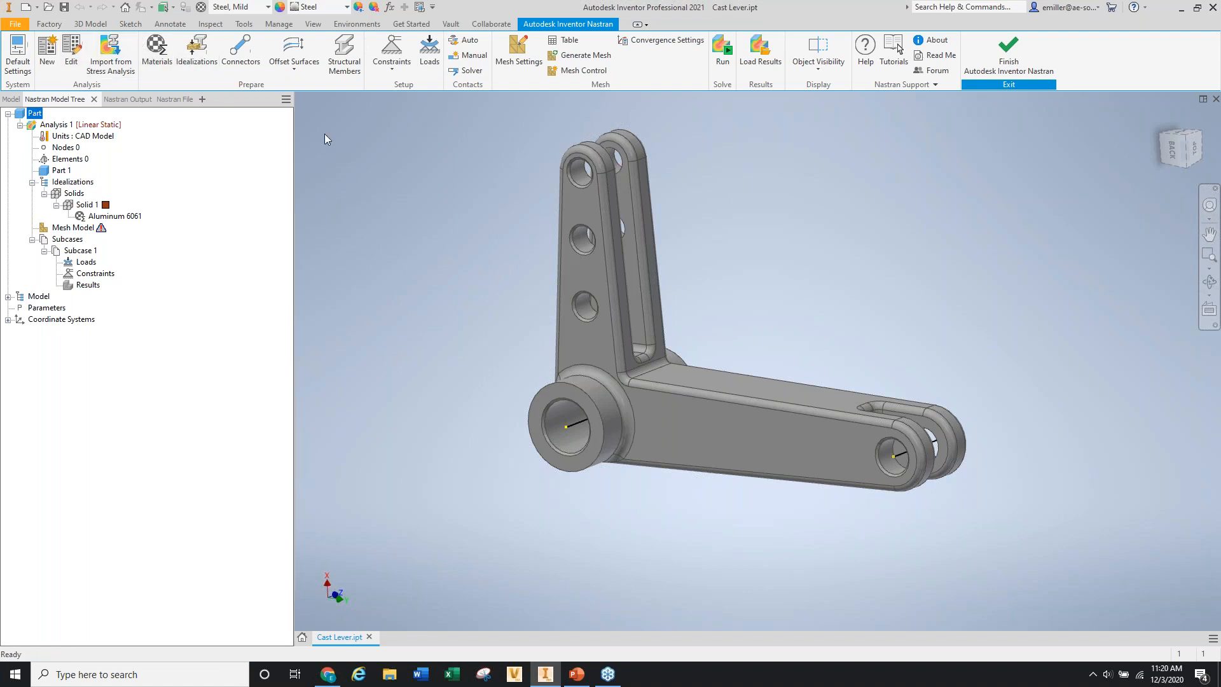
{"action": "left_click", "coordinate": [392, 50]}
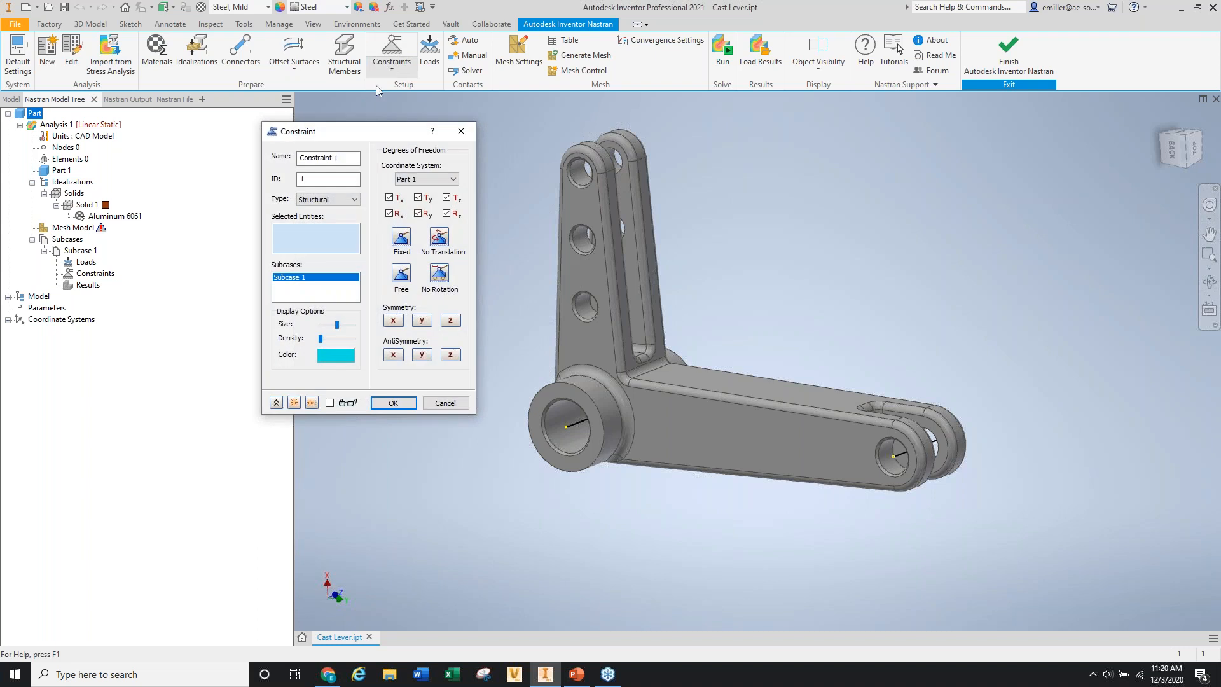
Select the bore face of the lower-left boss as Constraint 1's entity, with slightly higher symbol density.
{"action": "left_click_drag", "start_coordinate": [373, 144], "coordinate": [332, 120]}
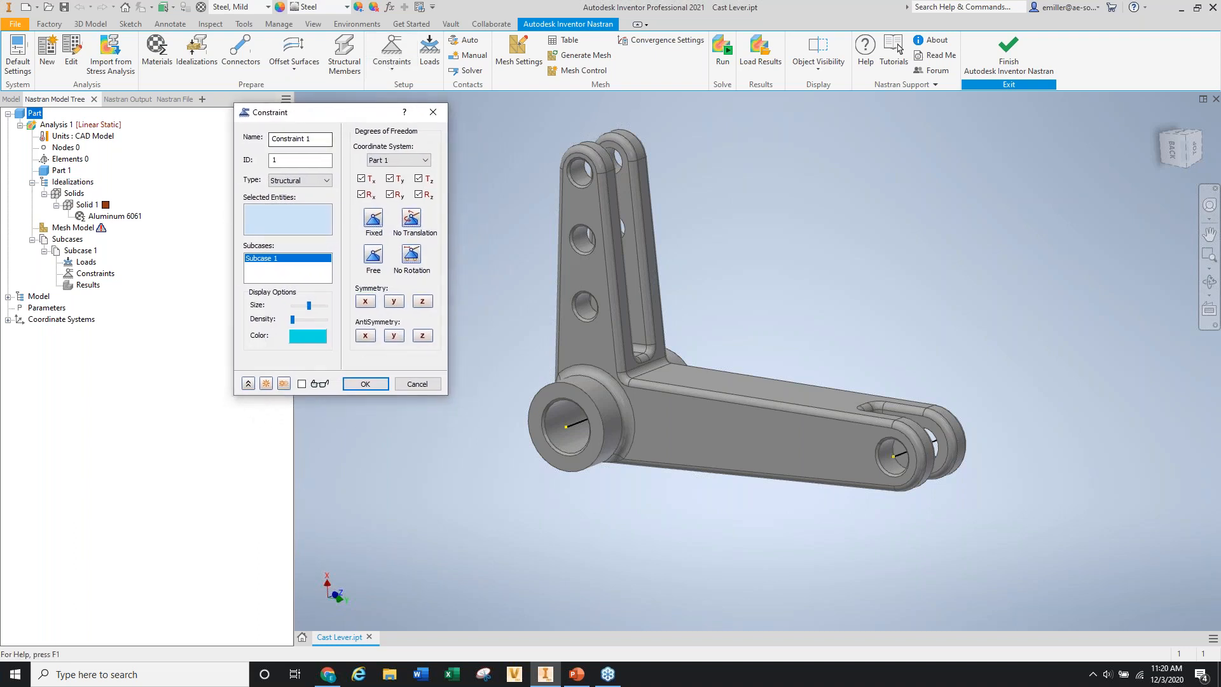
{"action": "left_click_drag", "start_coordinate": [294, 319], "coordinate": [299, 320]}
{"action": "scroll", "coordinate": [528, 448], "scroll_direction": "up", "scroll_amount": 3}
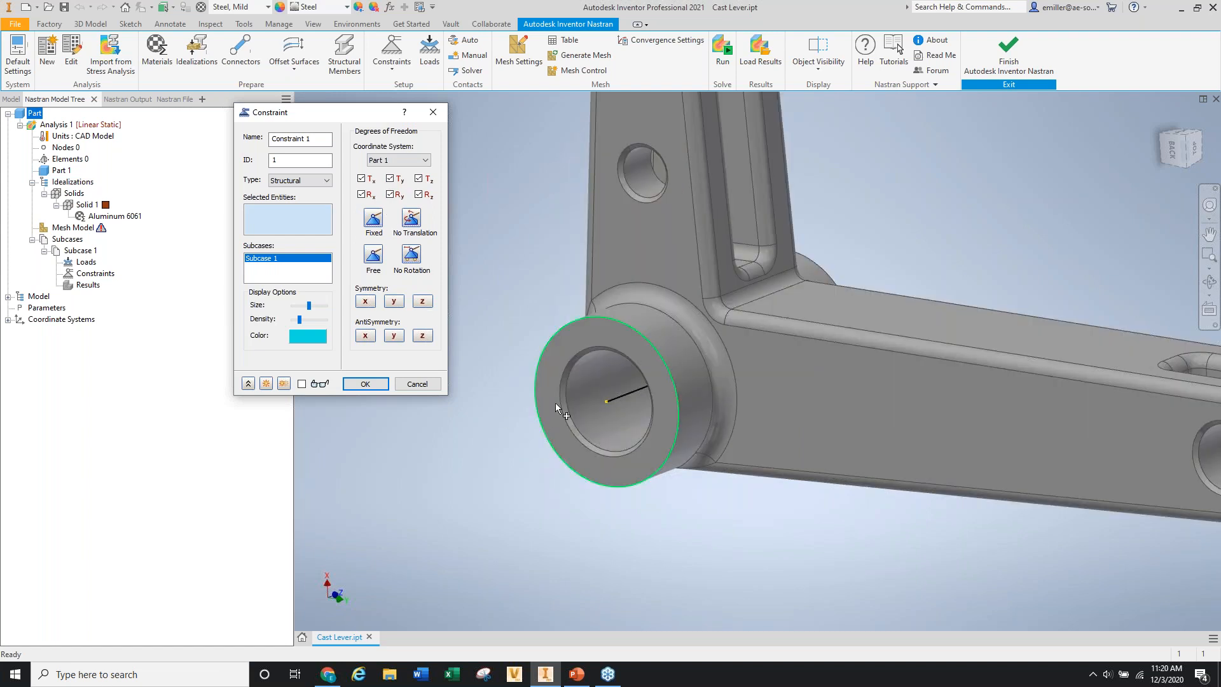
{"action": "left_click", "coordinate": [594, 380]}
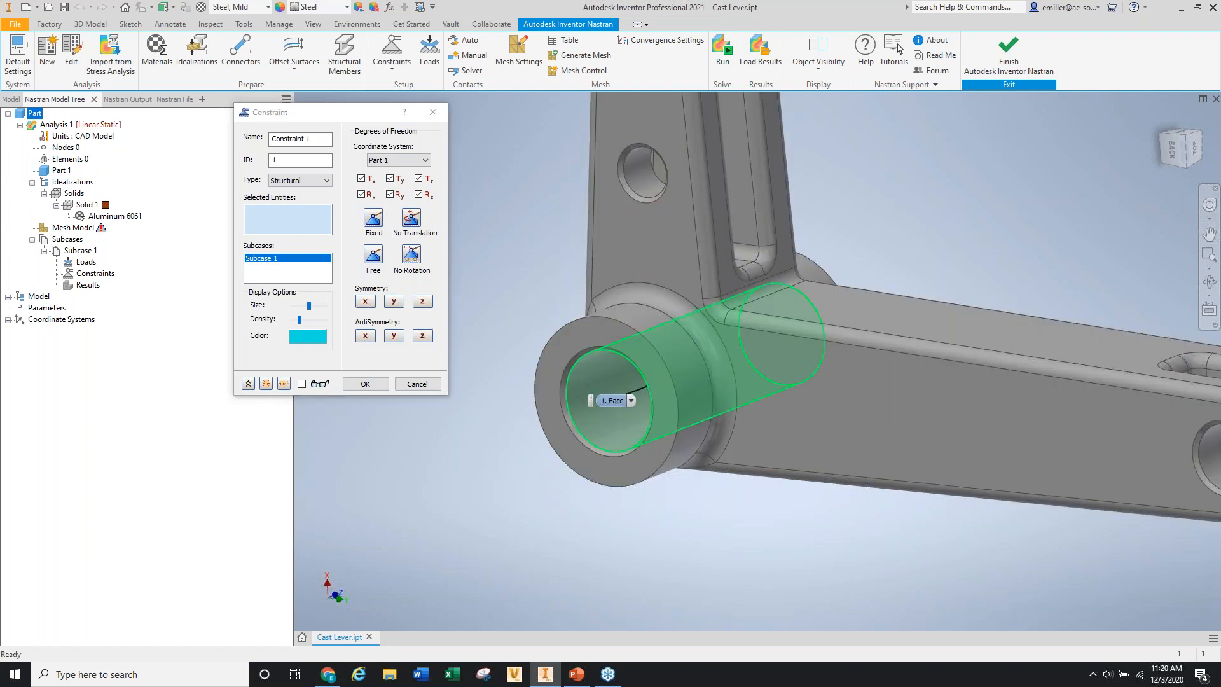
{"action": "left_click", "coordinate": [610, 377]}
{"action": "scroll", "coordinate": [610, 376], "scroll_direction": "down", "scroll_amount": 4}
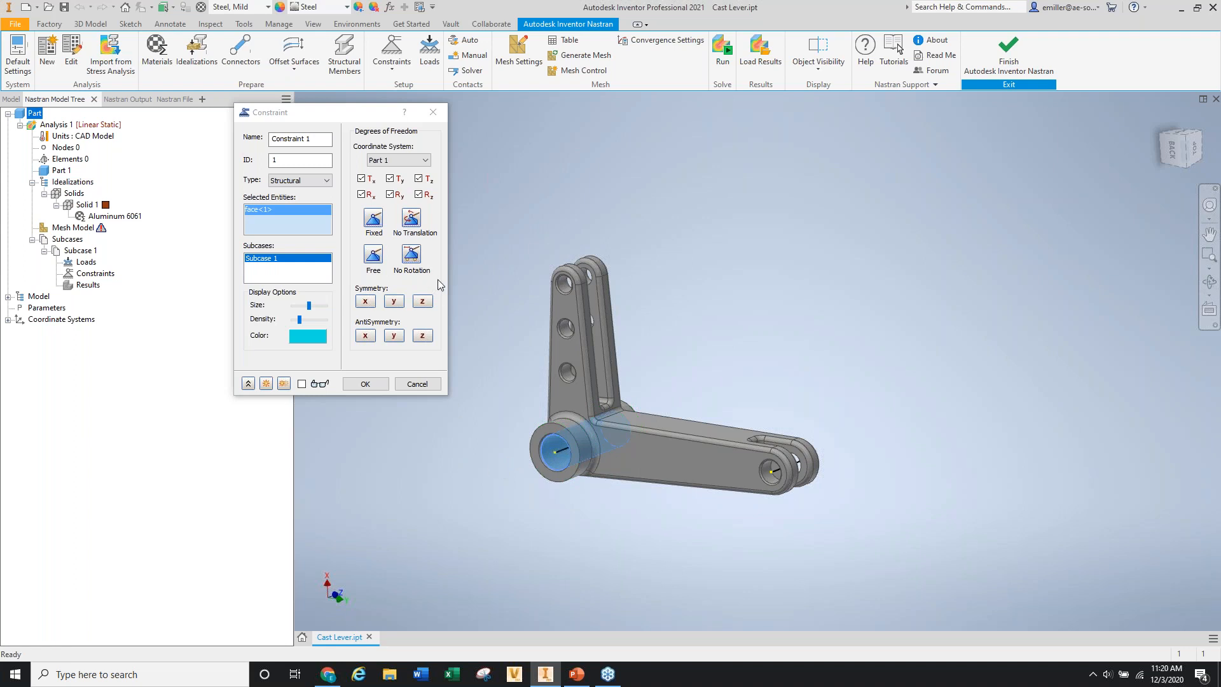
{"action": "scroll", "coordinate": [528, 521], "scroll_direction": "up", "scroll_amount": 5}
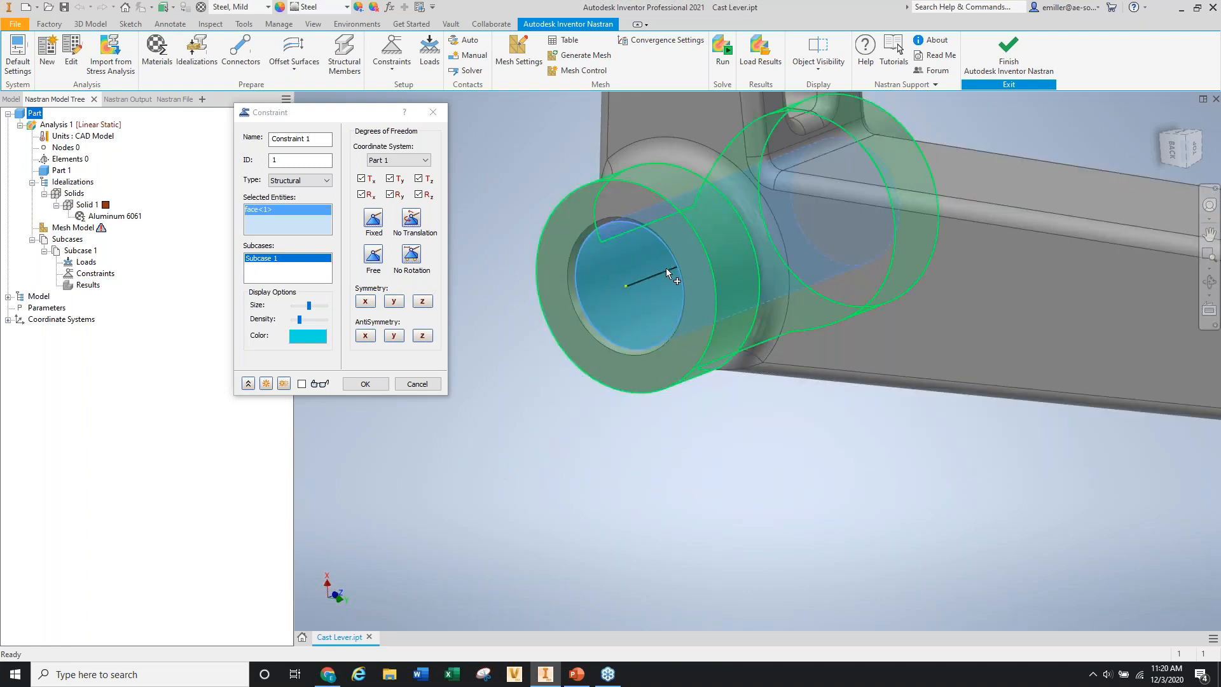
Leave Z rotation free on the bore, keep type Structural, and create Constraint 1.
{"action": "scroll", "coordinate": [579, 380], "scroll_direction": "down", "scroll_amount": 3}
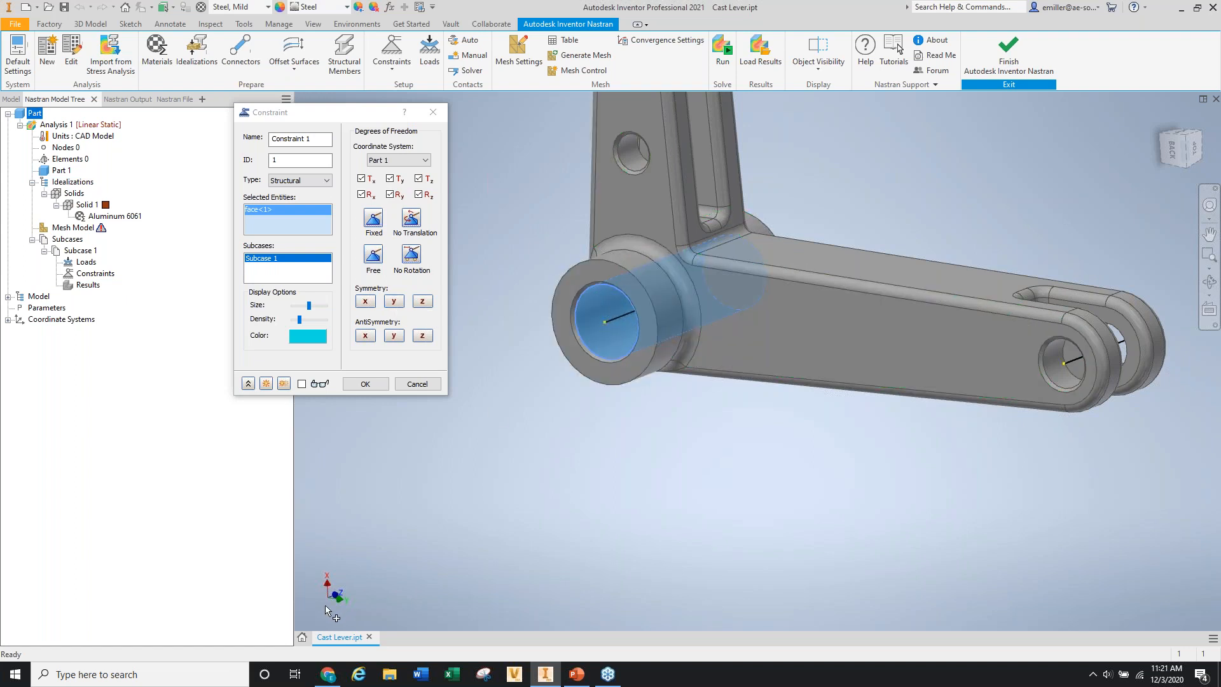
{"action": "mouse_move", "coordinate": [533, 502]}
{"action": "middle_mouse_down", "text": "shift"}
{"action": "mouse_move", "coordinate": [510, 507]}
{"action": "mouse_move", "coordinate": [534, 493]}
{"action": "middle_mouse_up", "text": "shift"}
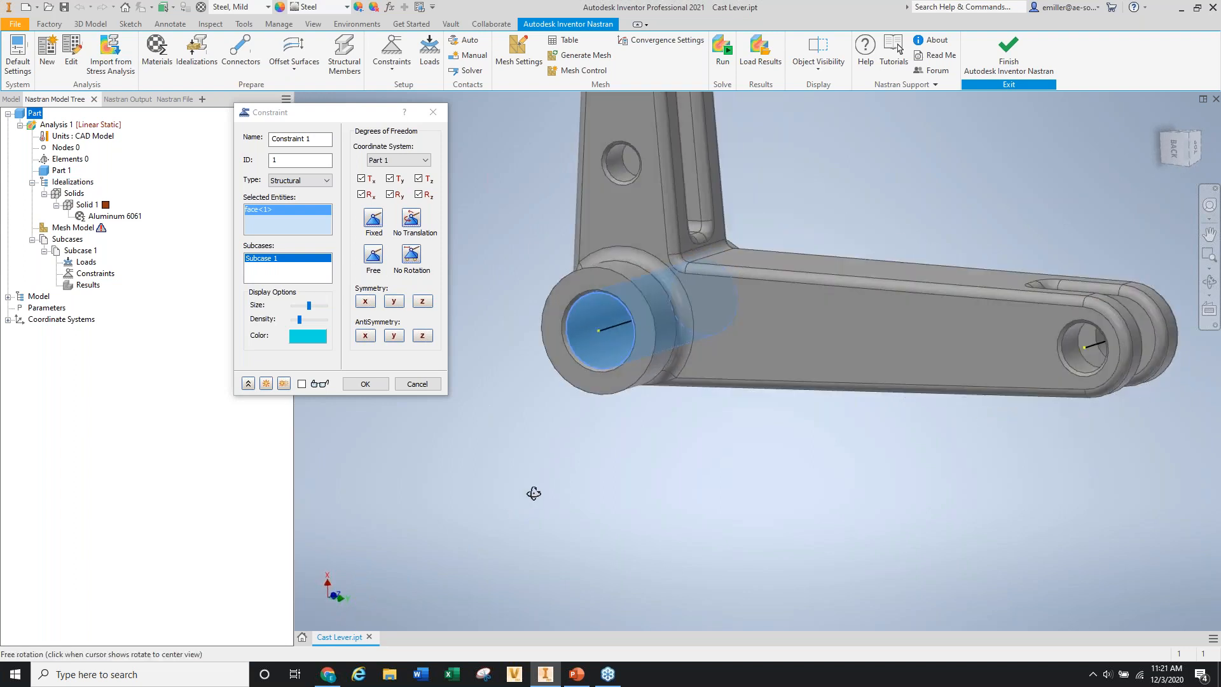
{"action": "left_click", "coordinate": [420, 196]}
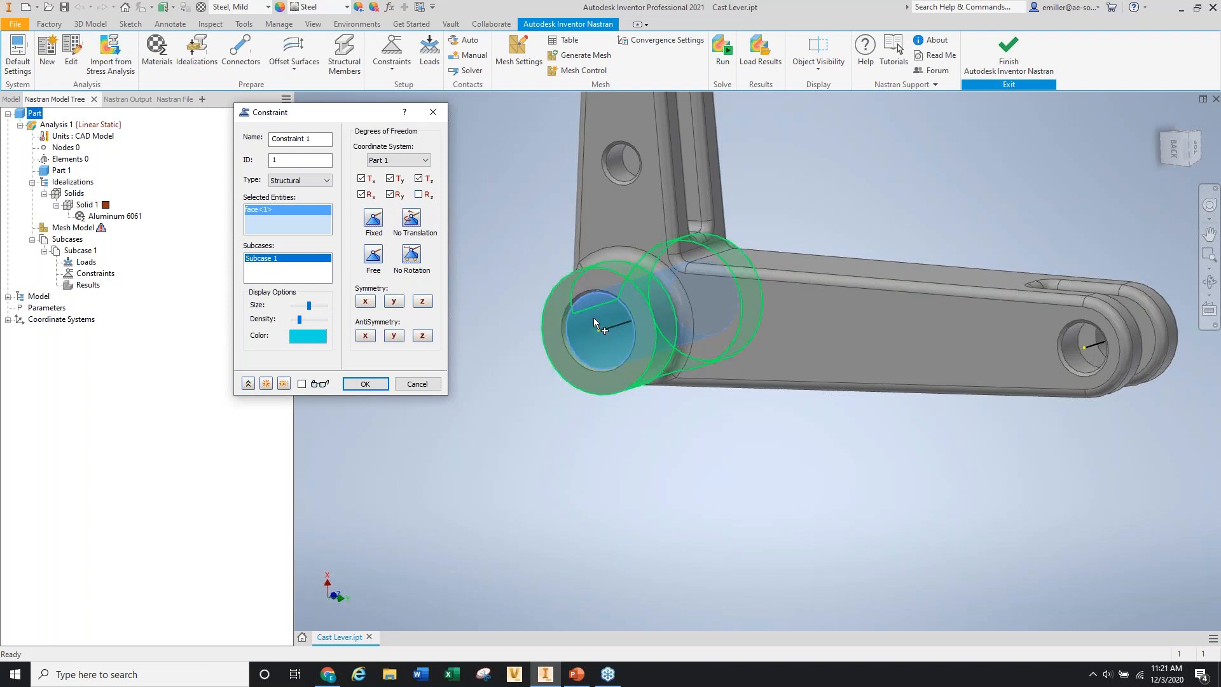
{"action": "left_click", "coordinate": [302, 384]}
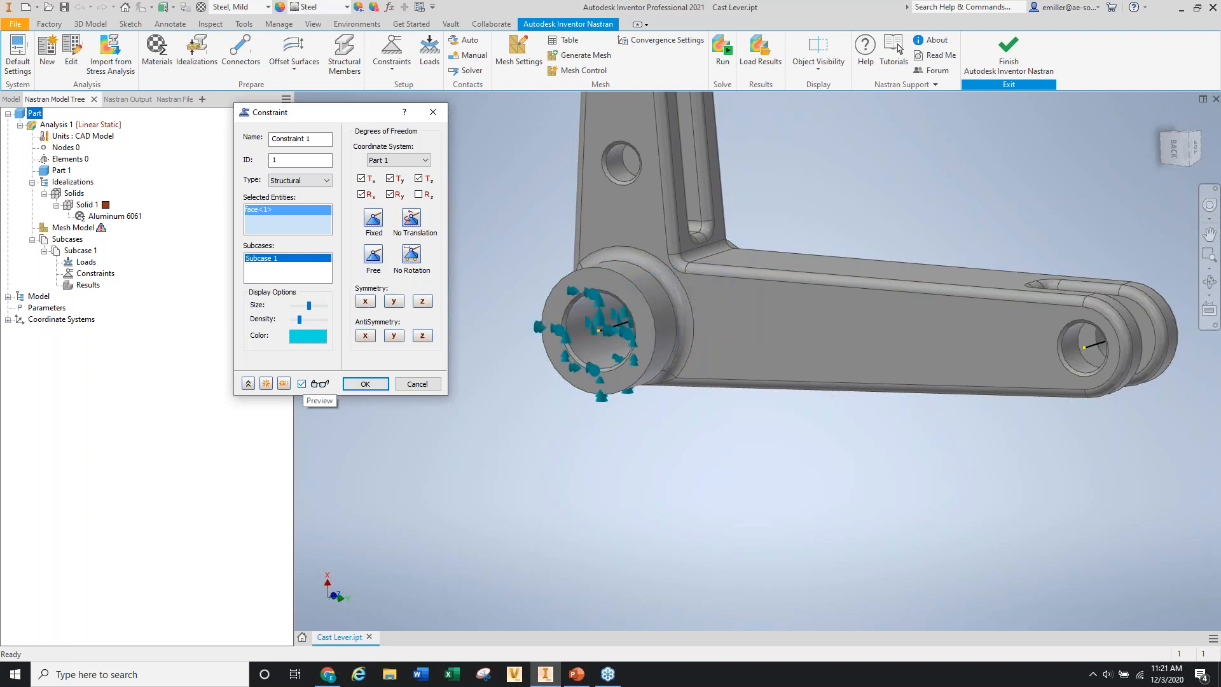
{"action": "scroll", "coordinate": [590, 316], "scroll_direction": "down", "scroll_amount": 2}
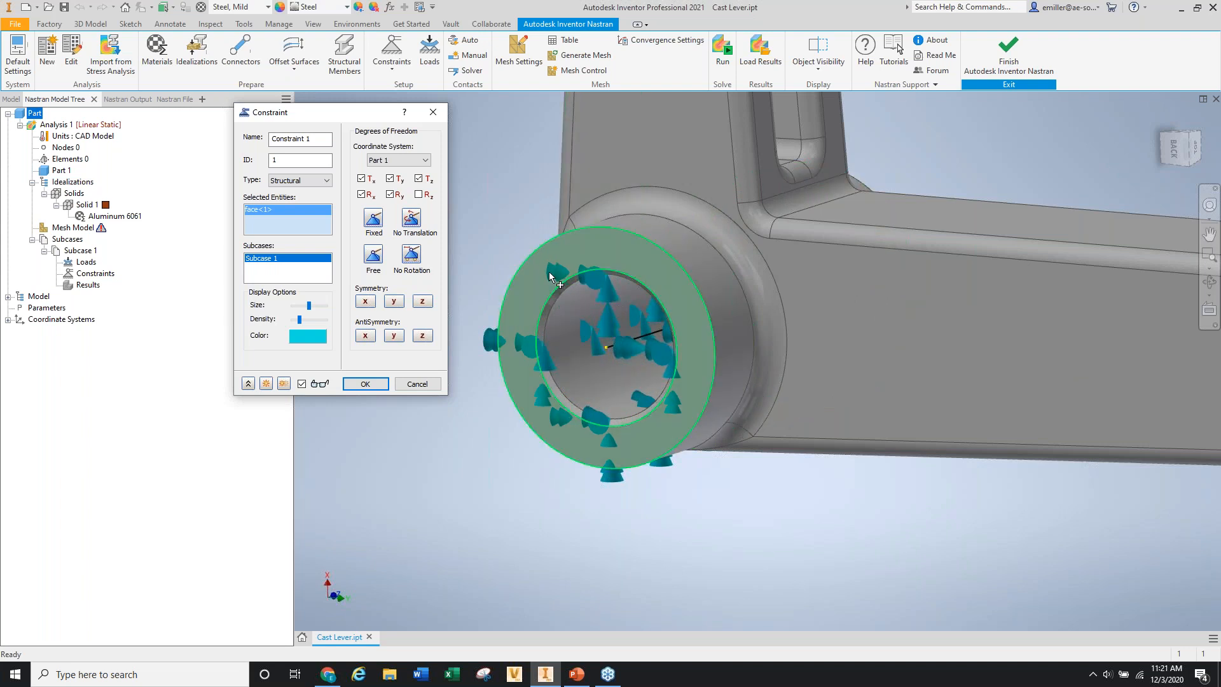
{"action": "scroll", "coordinate": [550, 273], "scroll_direction": "down", "scroll_amount": 4}
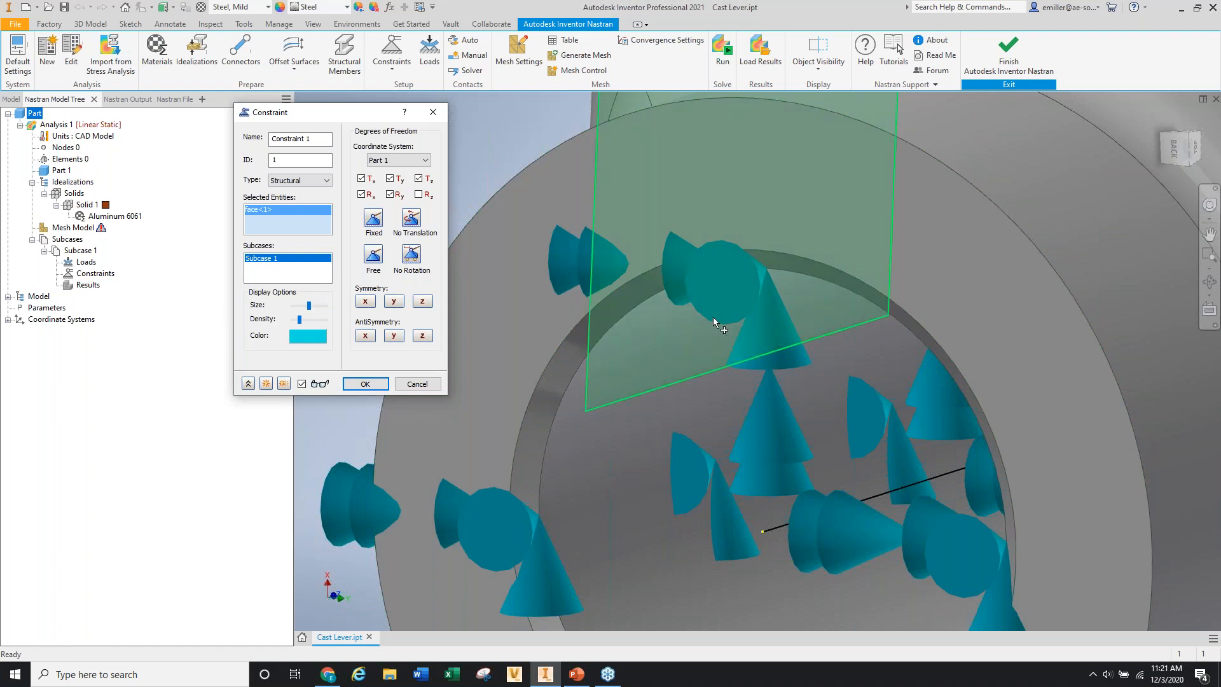
{"action": "scroll", "coordinate": [619, 293], "scroll_direction": "up", "scroll_amount": 5}
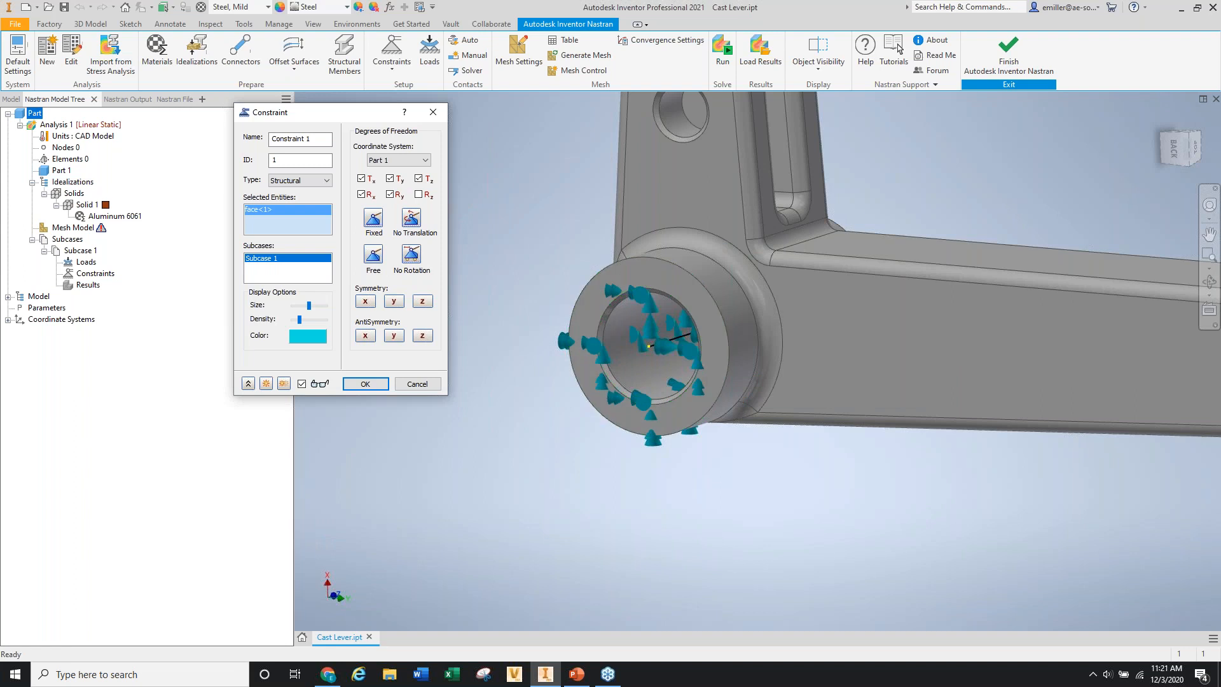
{"action": "left_click", "coordinate": [293, 205]}
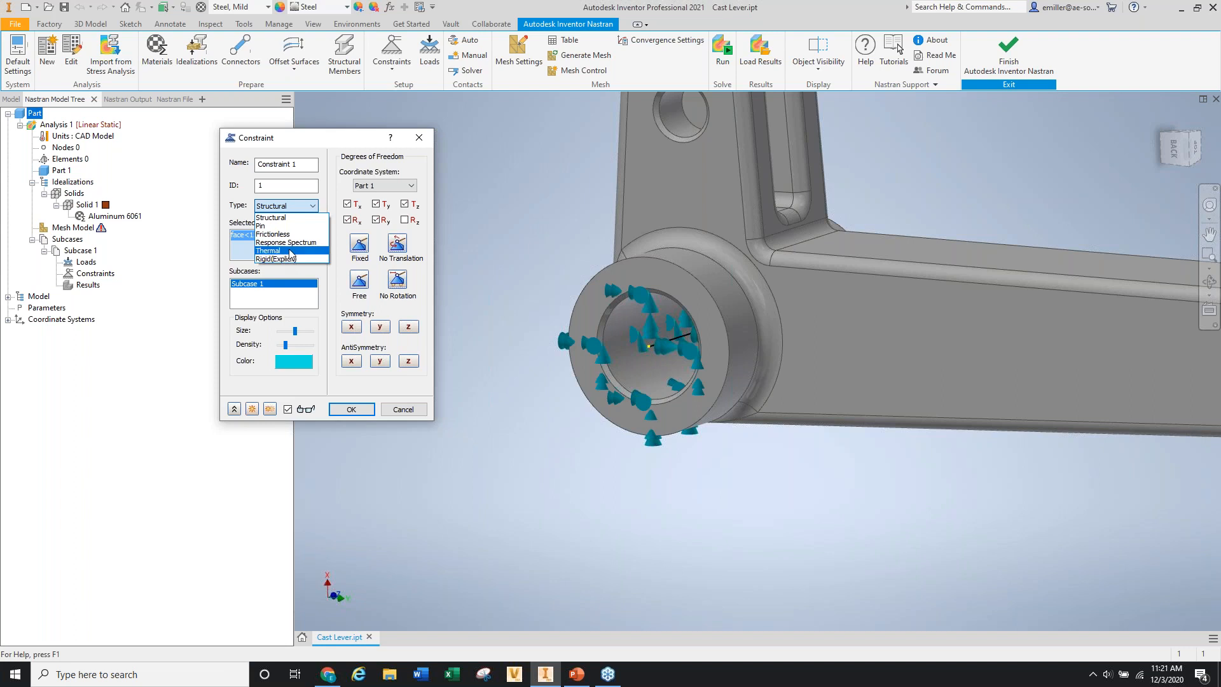
{"action": "left_click", "coordinate": [332, 199]}
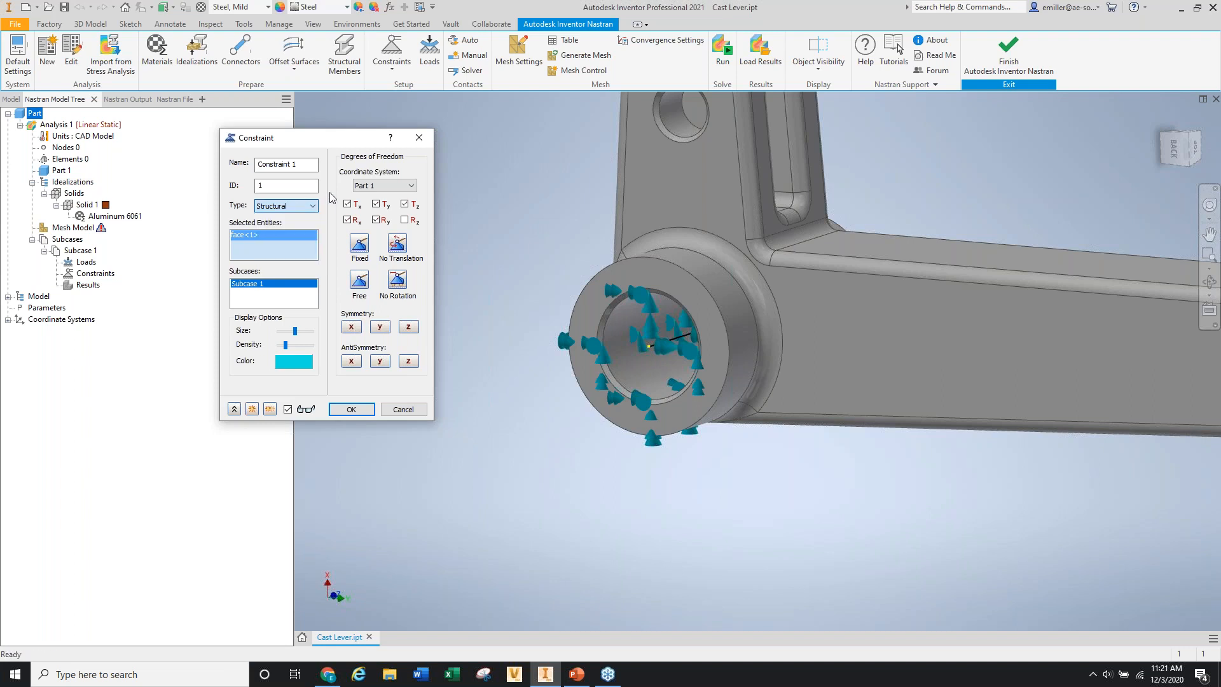
{"action": "left_click", "coordinate": [350, 410]}
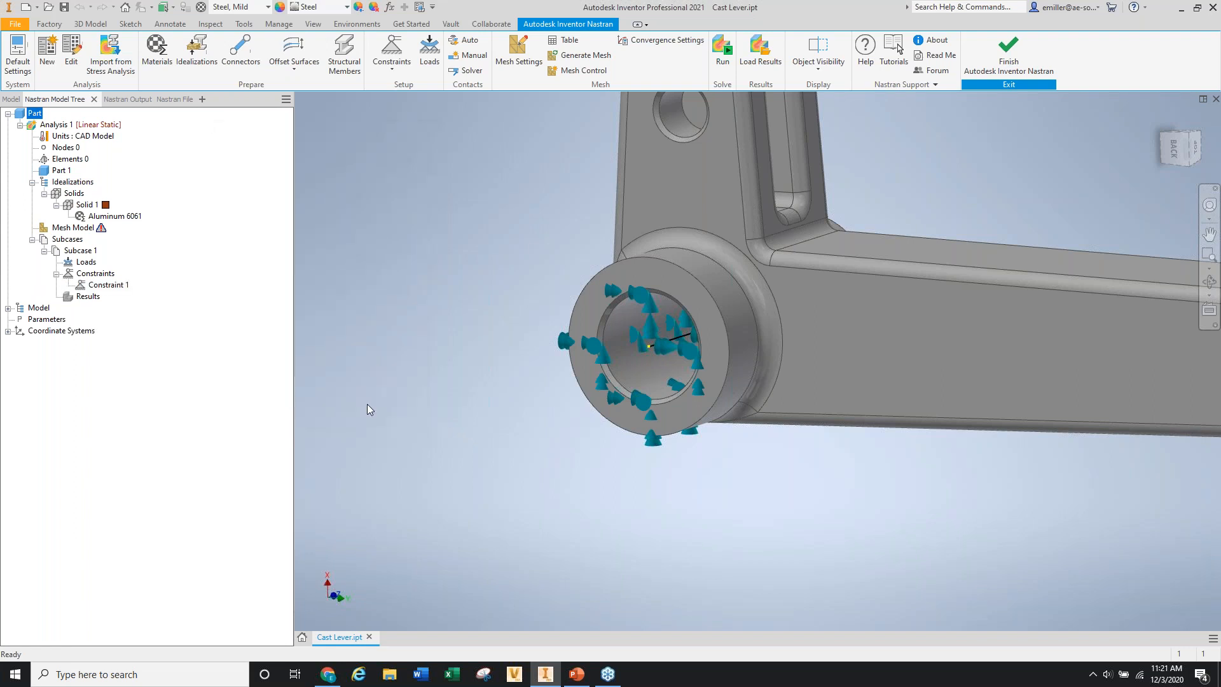
{"action": "scroll", "coordinate": [366, 403], "scroll_direction": "down", "scroll_amount": 5}
Pick the upper and lower pin-hole faces at the forked end and start Constraint 2 on them.
{"action": "scroll", "coordinate": [705, 397], "scroll_direction": "up", "scroll_amount": 4}
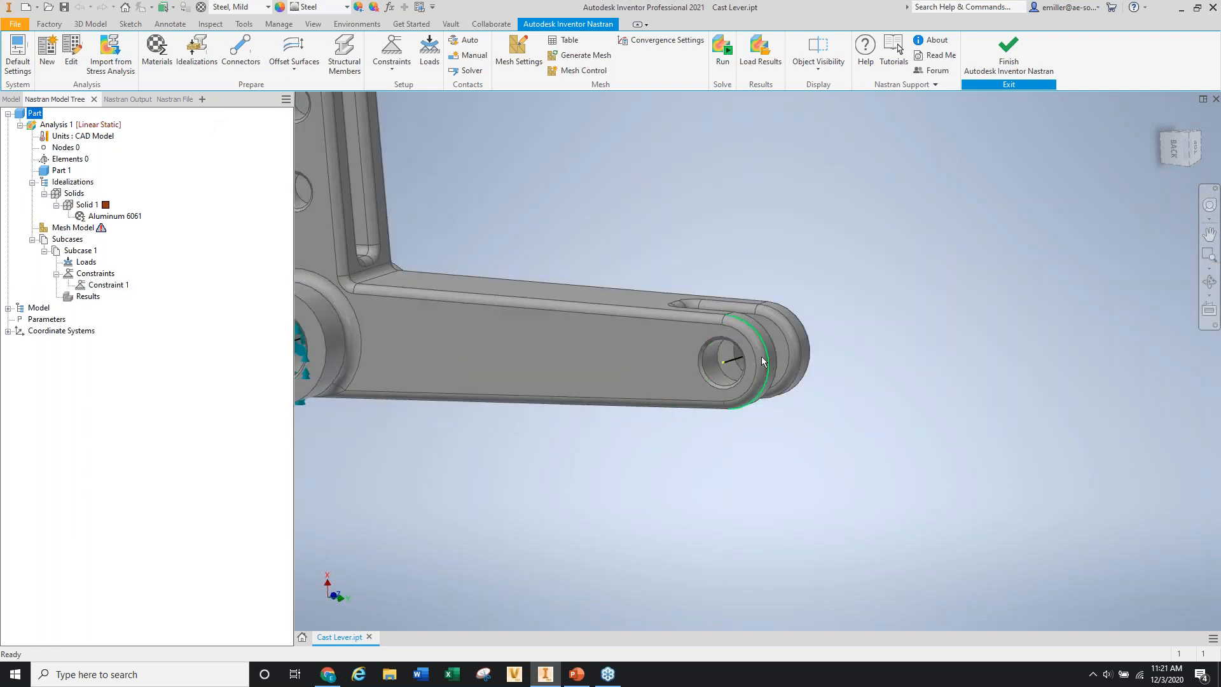
{"action": "scroll", "coordinate": [788, 333], "scroll_direction": "up", "scroll_amount": 3}
{"action": "middle_click_drag", "start_coordinate": [788, 333], "coordinate": [739, 428], "text": "shift"}
{"action": "left_click", "coordinate": [739, 427]}
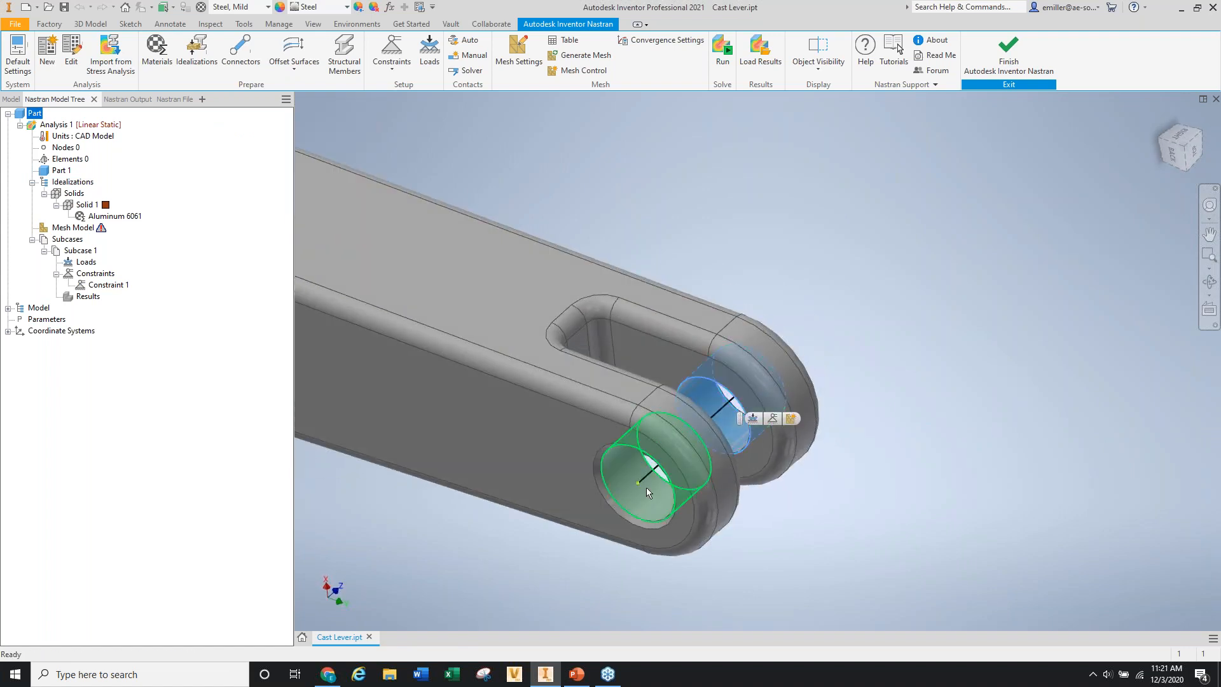
{"action": "left_click", "coordinate": [646, 487]}
{"action": "scroll", "coordinate": [765, 448], "scroll_direction": "down", "scroll_amount": 5}
{"action": "scroll", "coordinate": [764, 448], "scroll_direction": "down", "scroll_amount": 2}
{"action": "middle_click_drag", "start_coordinate": [727, 413], "coordinate": [730, 371], "text": "shift"}
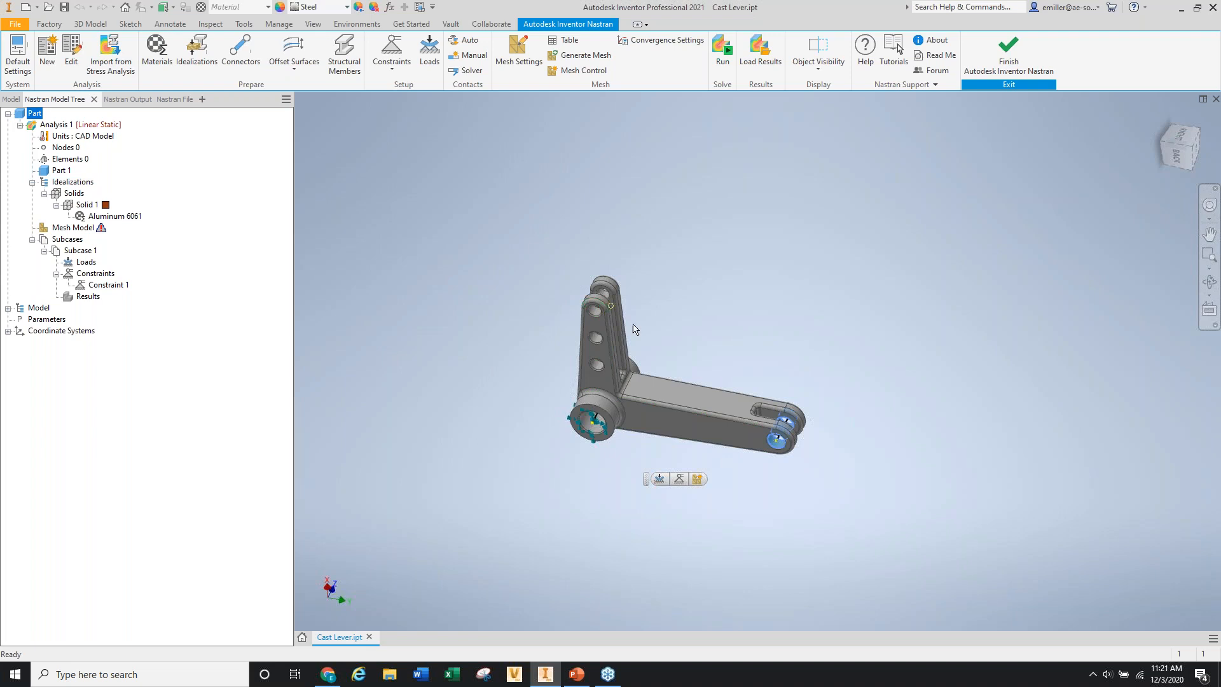
{"action": "left_click", "coordinate": [674, 216]}
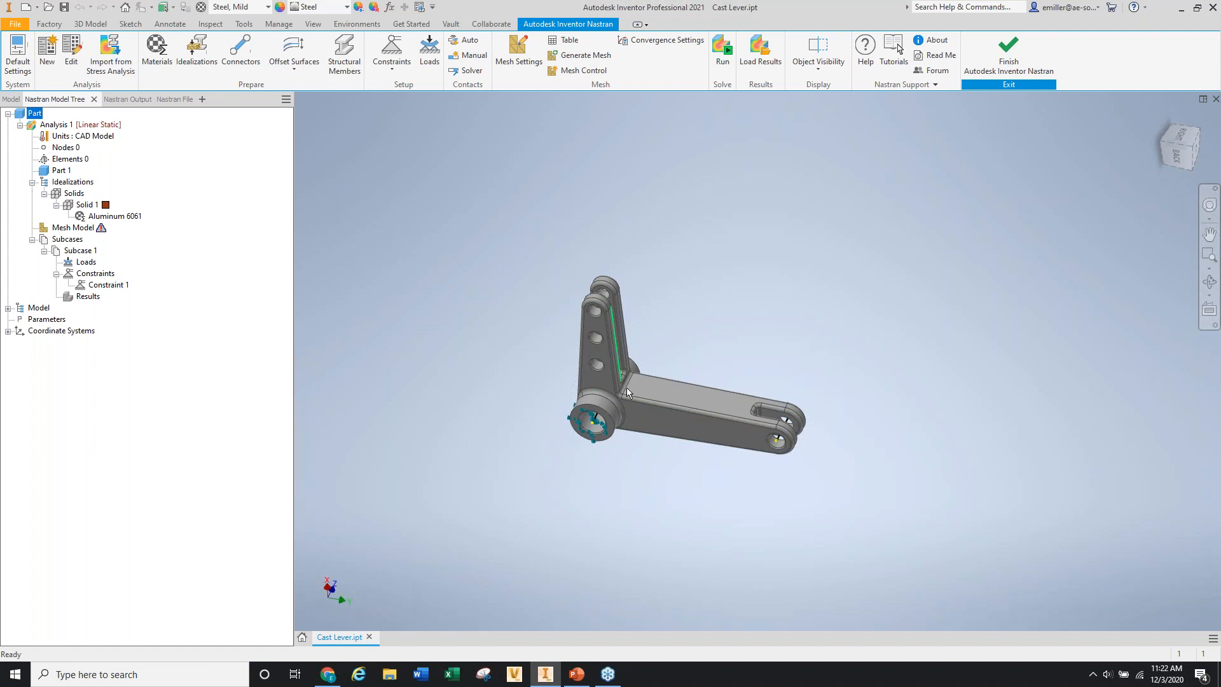
{"action": "scroll", "coordinate": [628, 419], "scroll_direction": "up", "scroll_amount": 3}
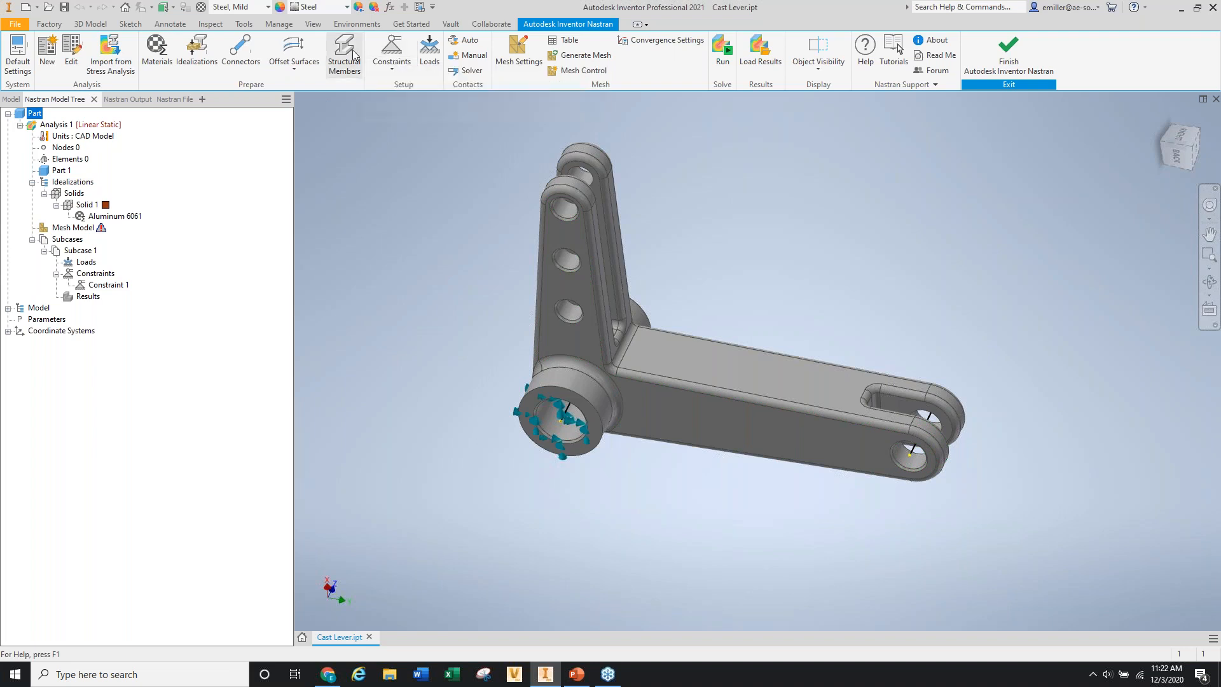
{"action": "left_click", "coordinate": [391, 50]}
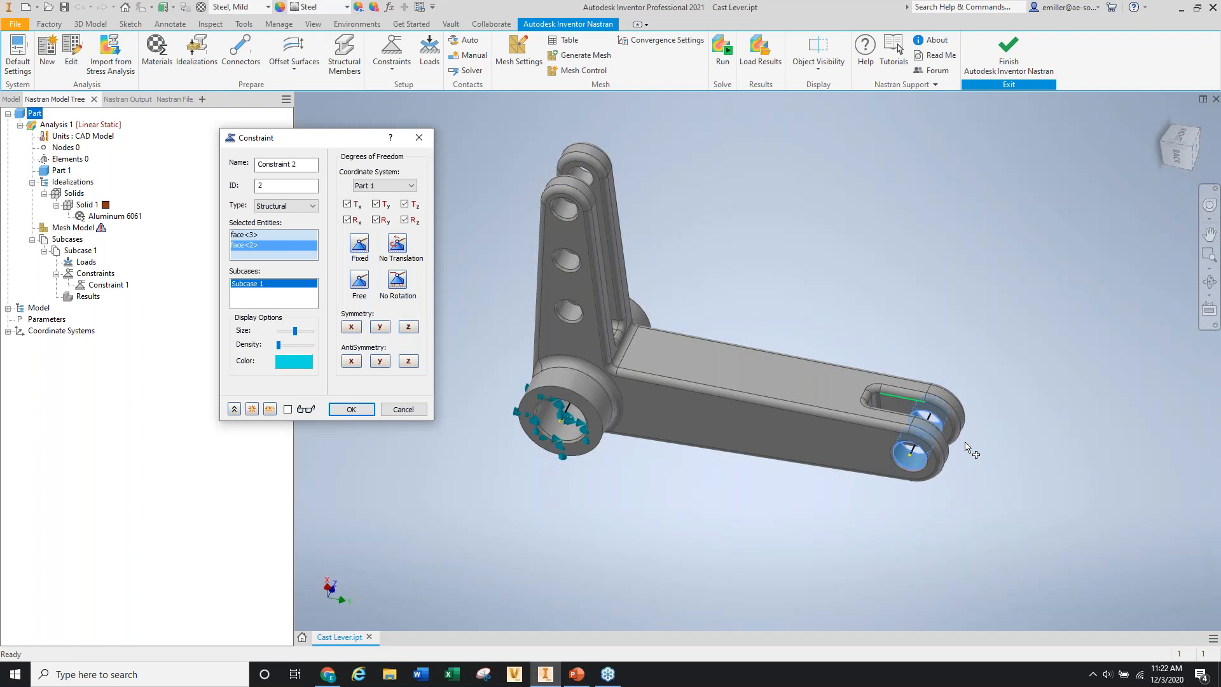
Raise the symbol density, preview the symbols on both fork holes, and create Constraint 2.
{"action": "scroll", "coordinate": [966, 448], "scroll_direction": "down", "scroll_amount": 3}
{"action": "middle_click_drag", "start_coordinate": [930, 412], "coordinate": [936, 418], "text": "shift"}
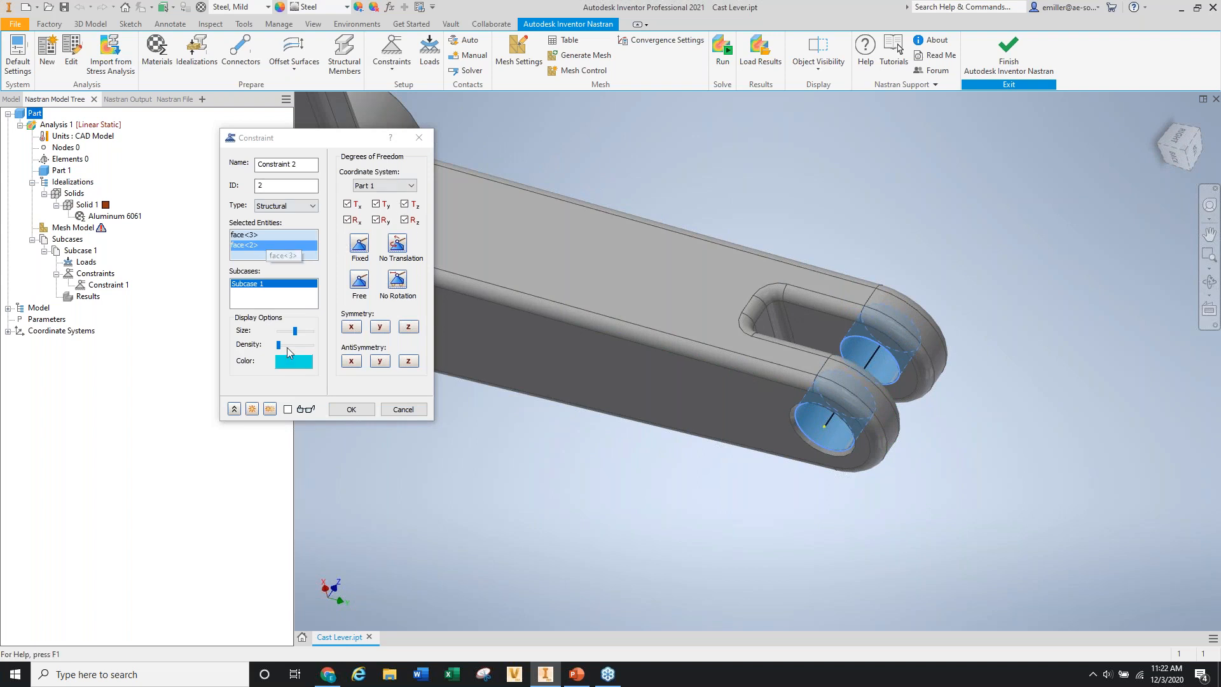
{"action": "left_click", "coordinate": [287, 346]}
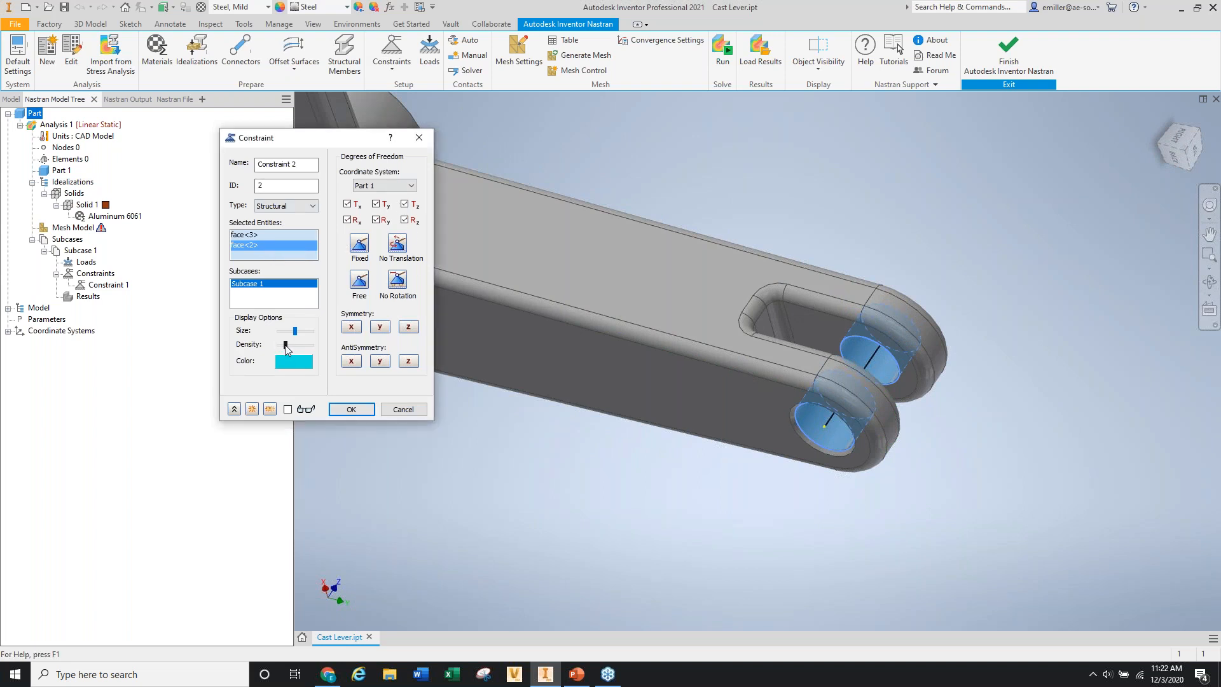
{"action": "left_click", "coordinate": [288, 410]}
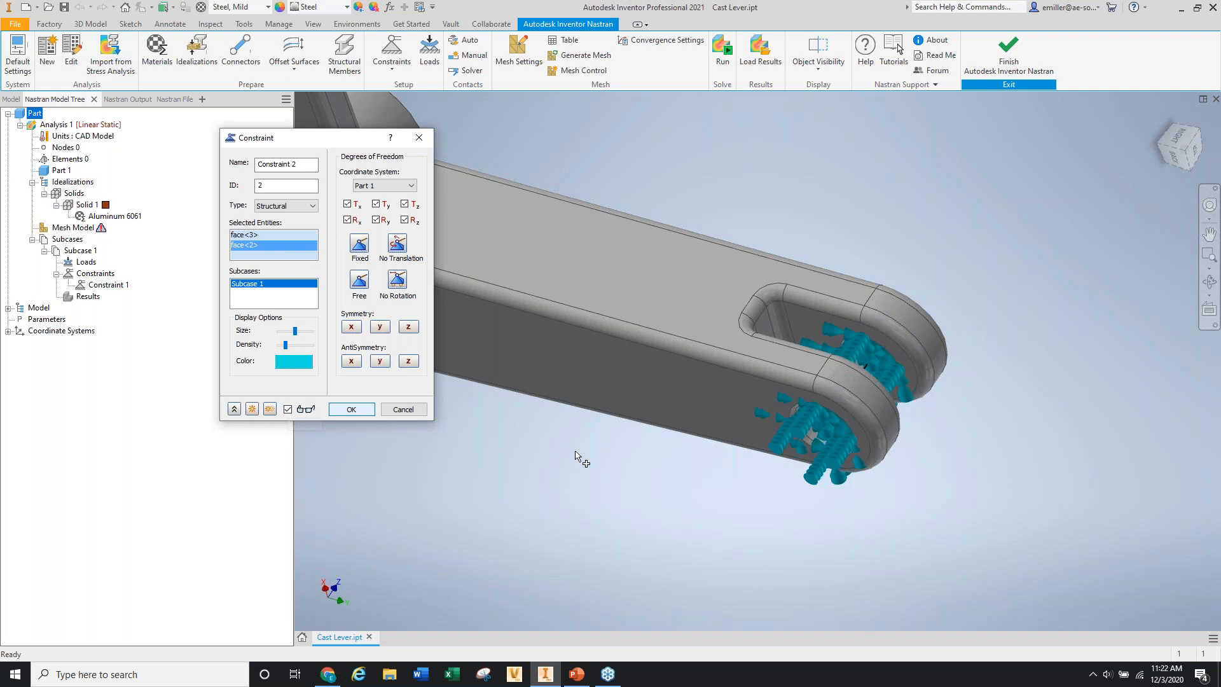
{"action": "middle_click_drag", "start_coordinate": [698, 493], "coordinate": [834, 504], "text": "shift"}
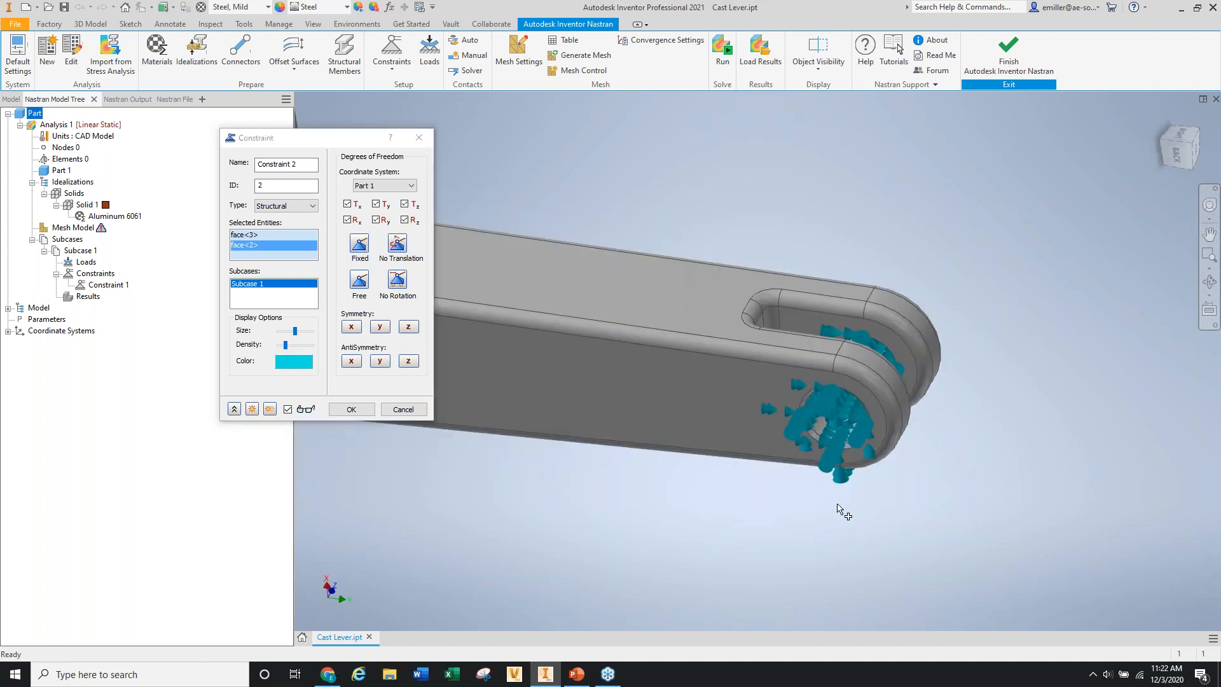
{"action": "scroll", "coordinate": [839, 506], "scroll_direction": "down", "scroll_amount": 3}
{"action": "mouse_move", "coordinate": [816, 460]}
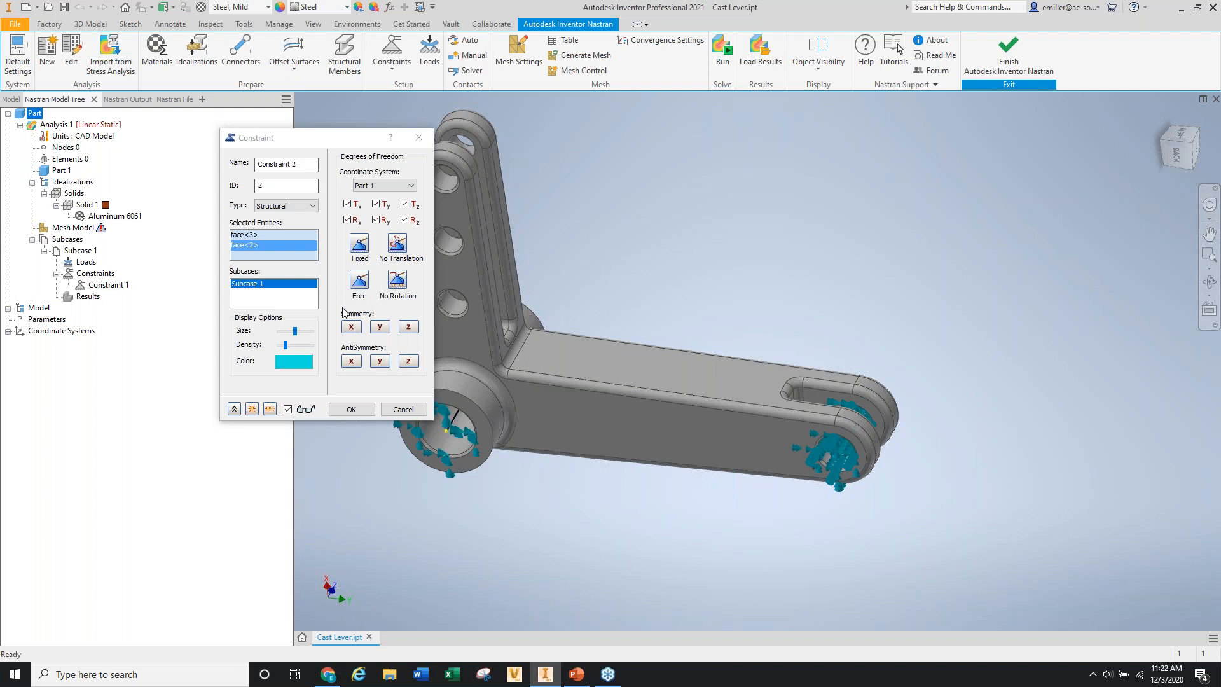
{"action": "left_click", "coordinate": [351, 409]}
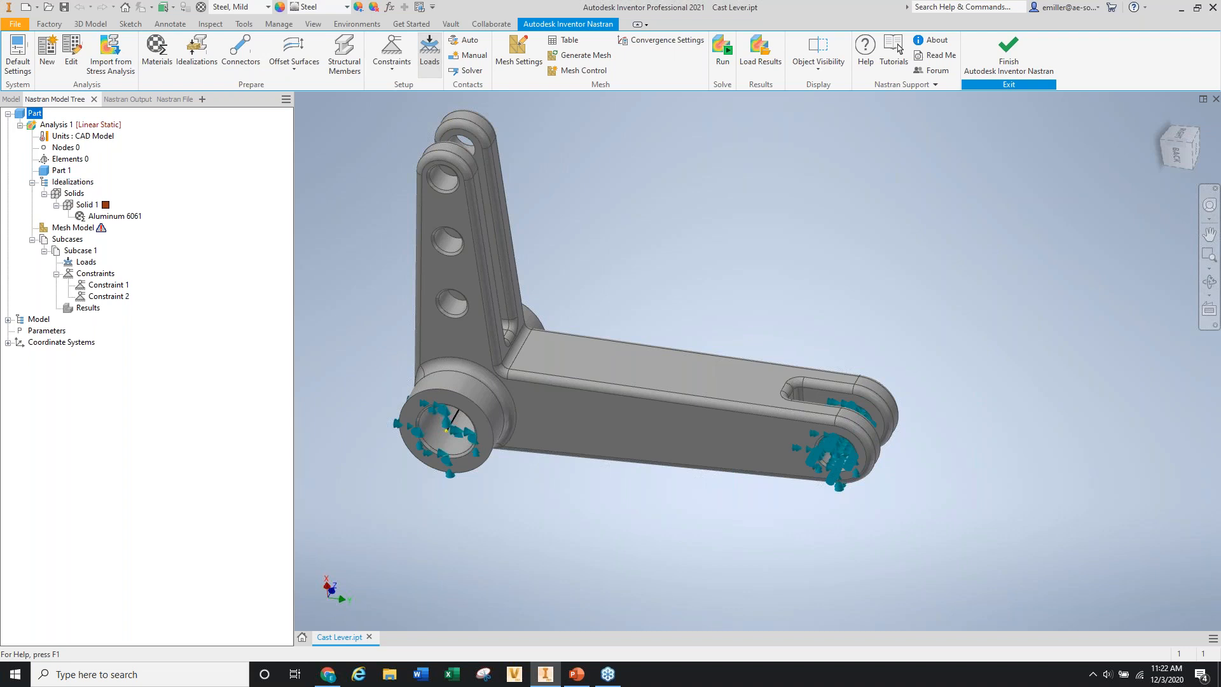
{"action": "left_click", "coordinate": [429, 51]}
Keep Force as the load type for the new Load 1.
{"action": "scroll", "coordinate": [703, 221], "scroll_direction": "up", "scroll_amount": 3}
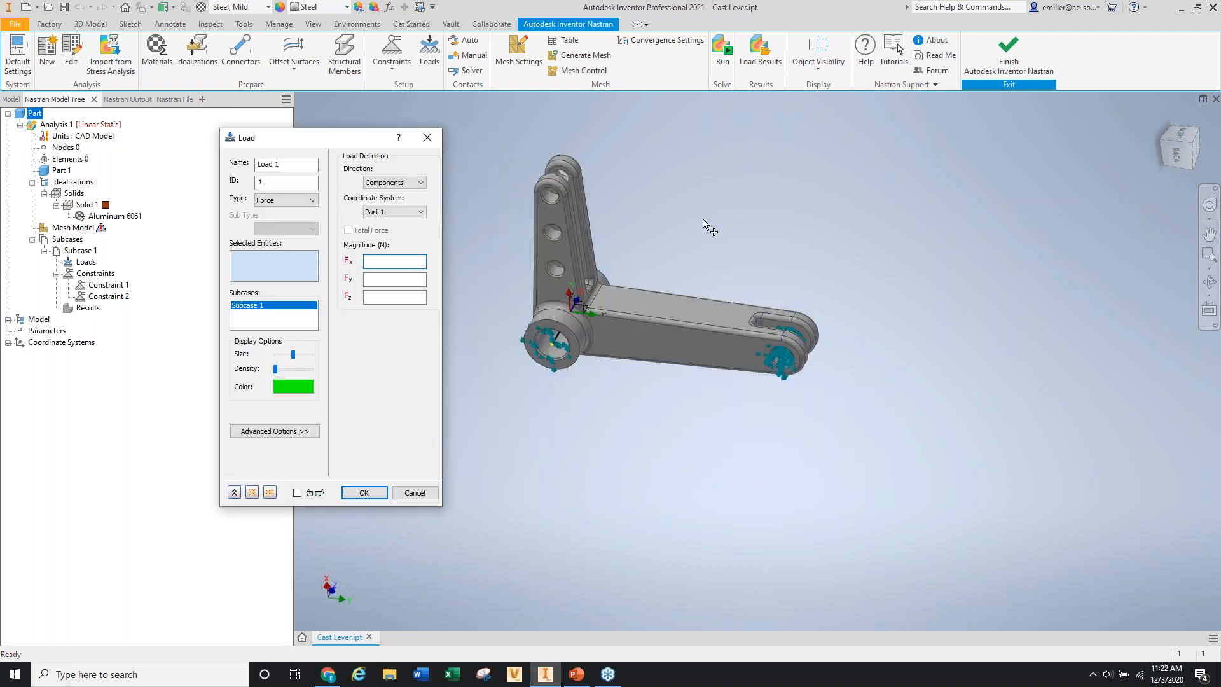
{"action": "scroll", "coordinate": [540, 189], "scroll_direction": "down", "scroll_amount": 3}
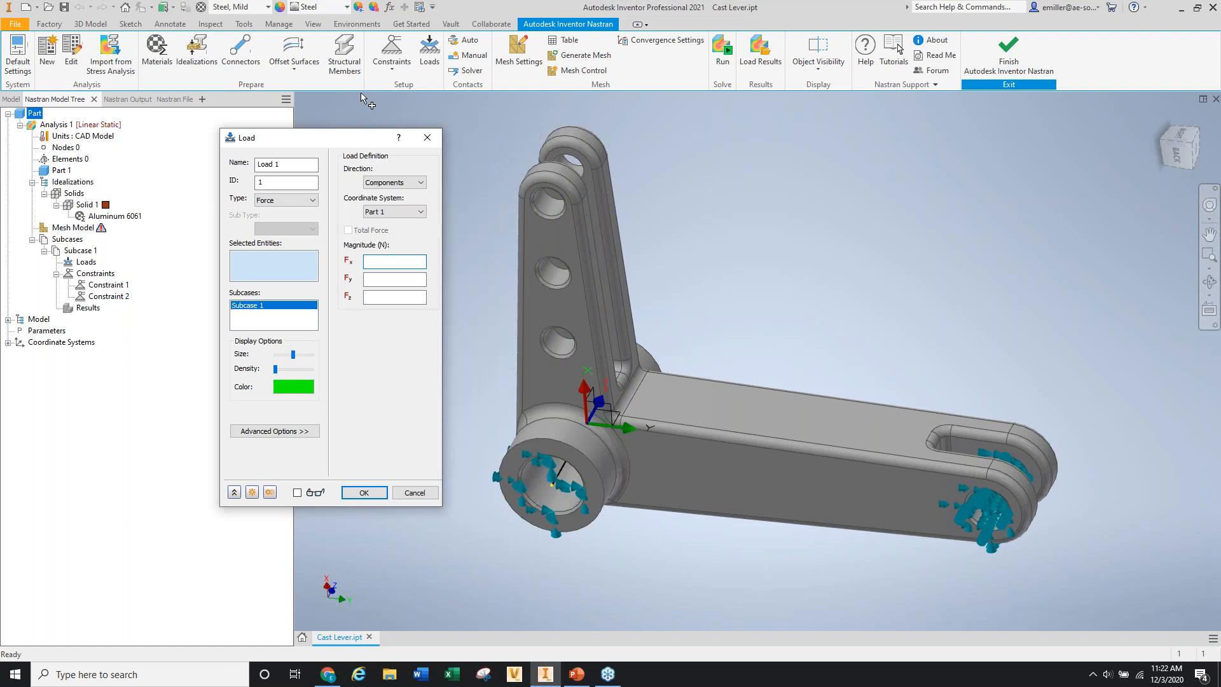
{"action": "left_click_drag", "start_coordinate": [286, 137], "coordinate": [254, 113]}
{"action": "left_click", "coordinate": [261, 176]}
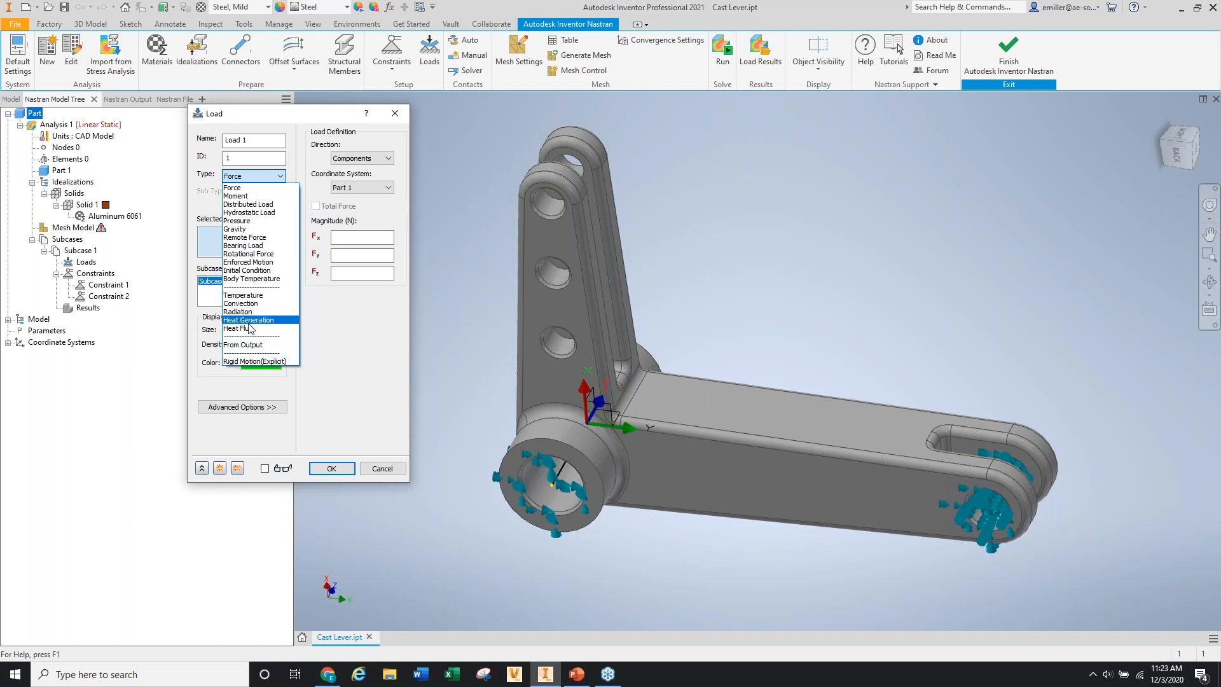
{"action": "left_click", "coordinate": [247, 189]}
Assign the front and rear upper hole faces of the upright arm to Load 1.
{"action": "left_click", "coordinate": [543, 202]}
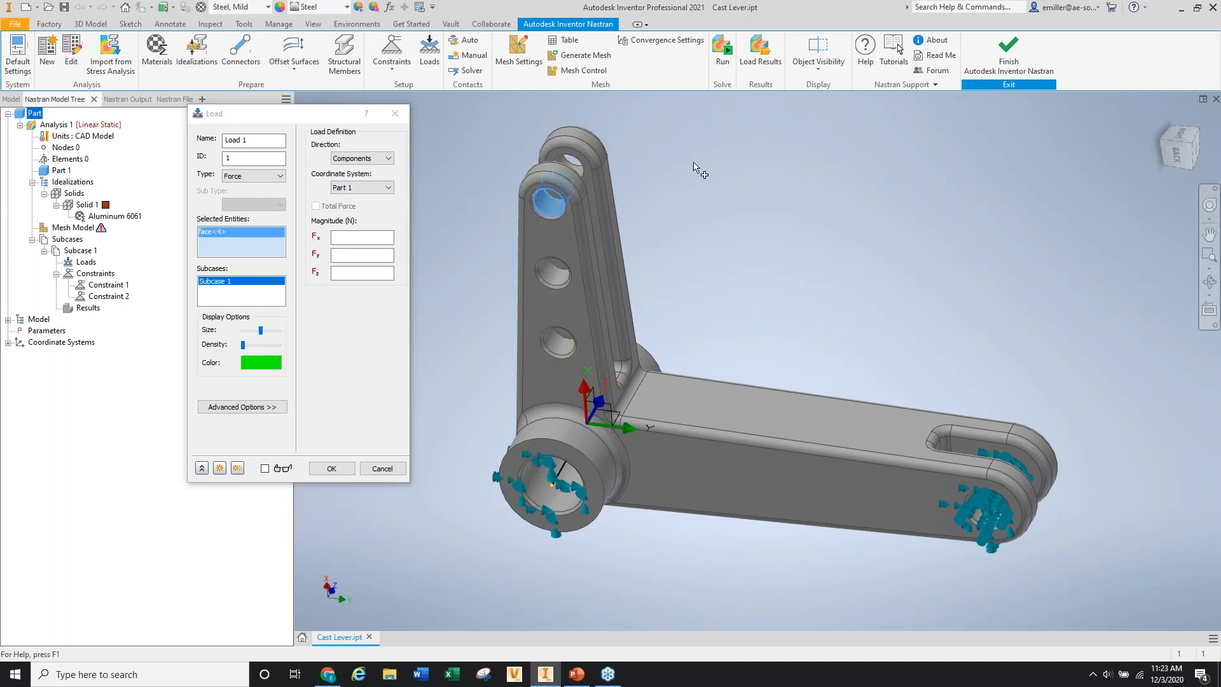
{"action": "middle_click_drag", "start_coordinate": [694, 164], "coordinate": [692, 177], "text": "shift"}
{"action": "left_click", "coordinate": [570, 169]}
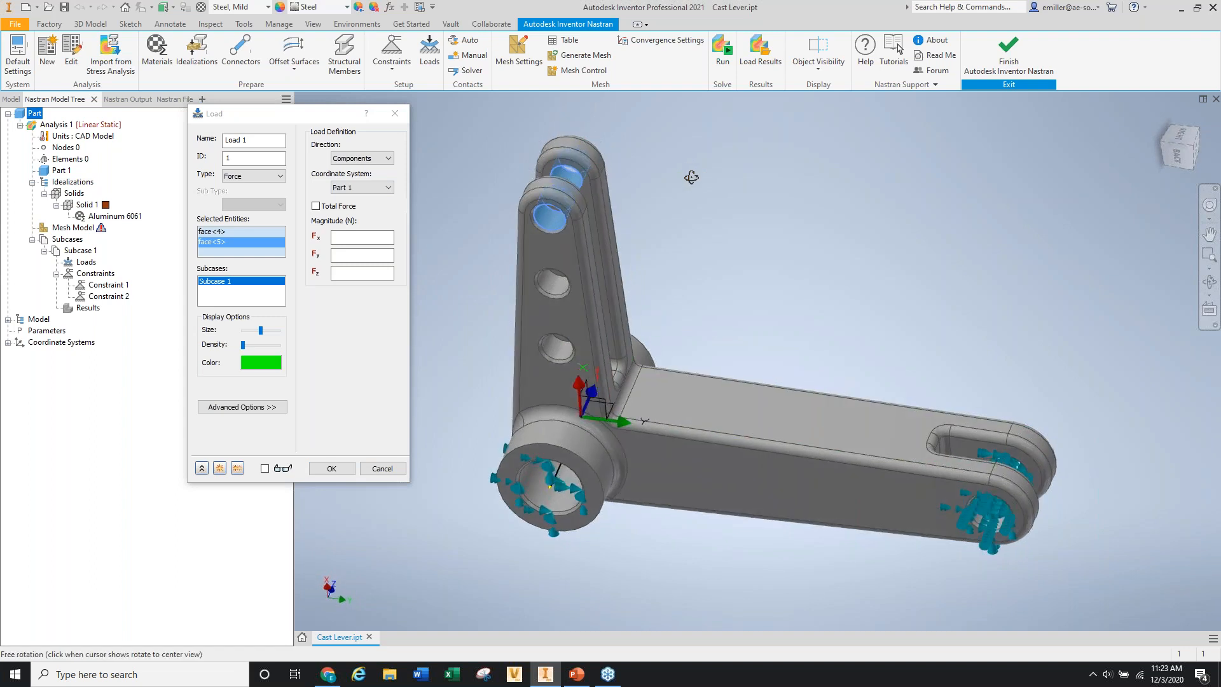
{"action": "scroll", "coordinate": [560, 172], "scroll_direction": "up", "scroll_amount": 5}
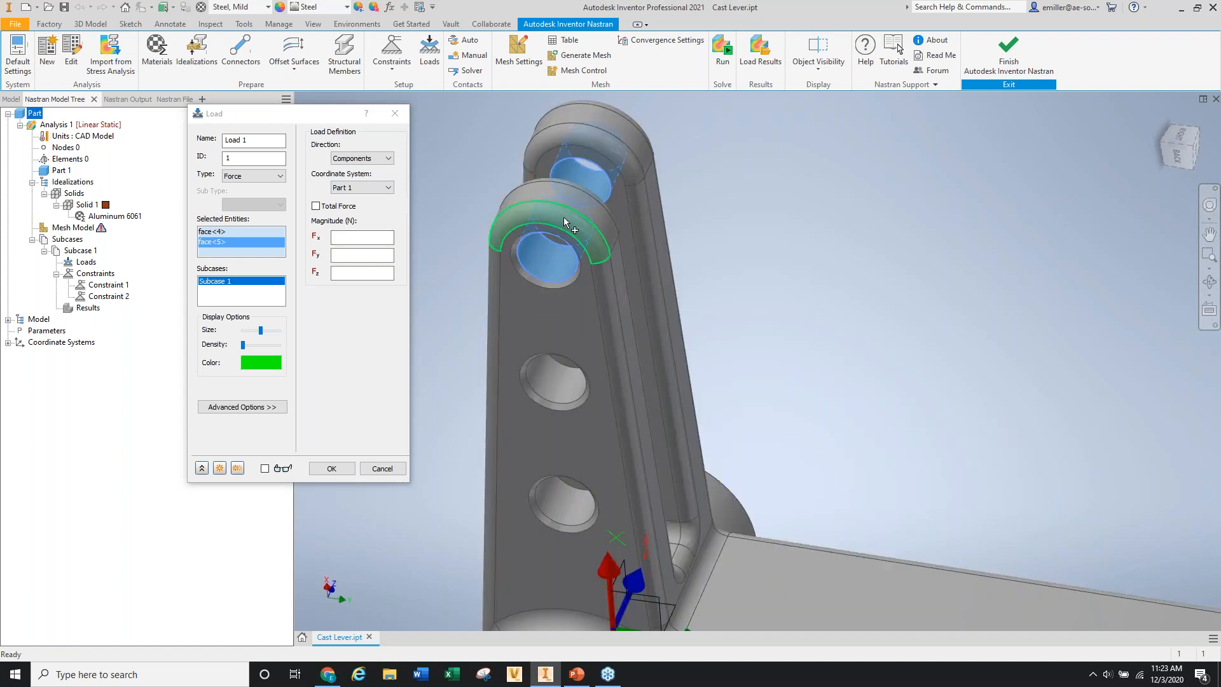
{"action": "scroll", "coordinate": [566, 223], "scroll_direction": "down", "scroll_amount": 4}
{"action": "middle_click_drag", "start_coordinate": [422, 530], "coordinate": [465, 522], "text": "shift"}
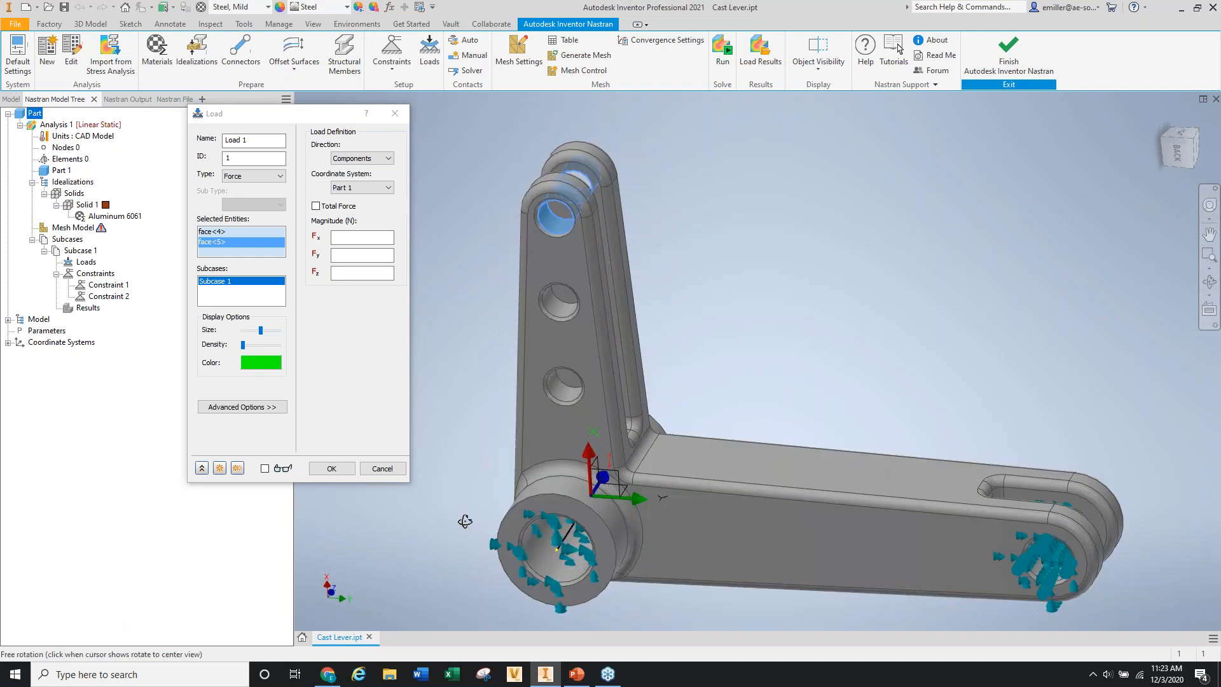
{"action": "scroll", "coordinate": [595, 461], "scroll_direction": "up", "scroll_amount": 3}
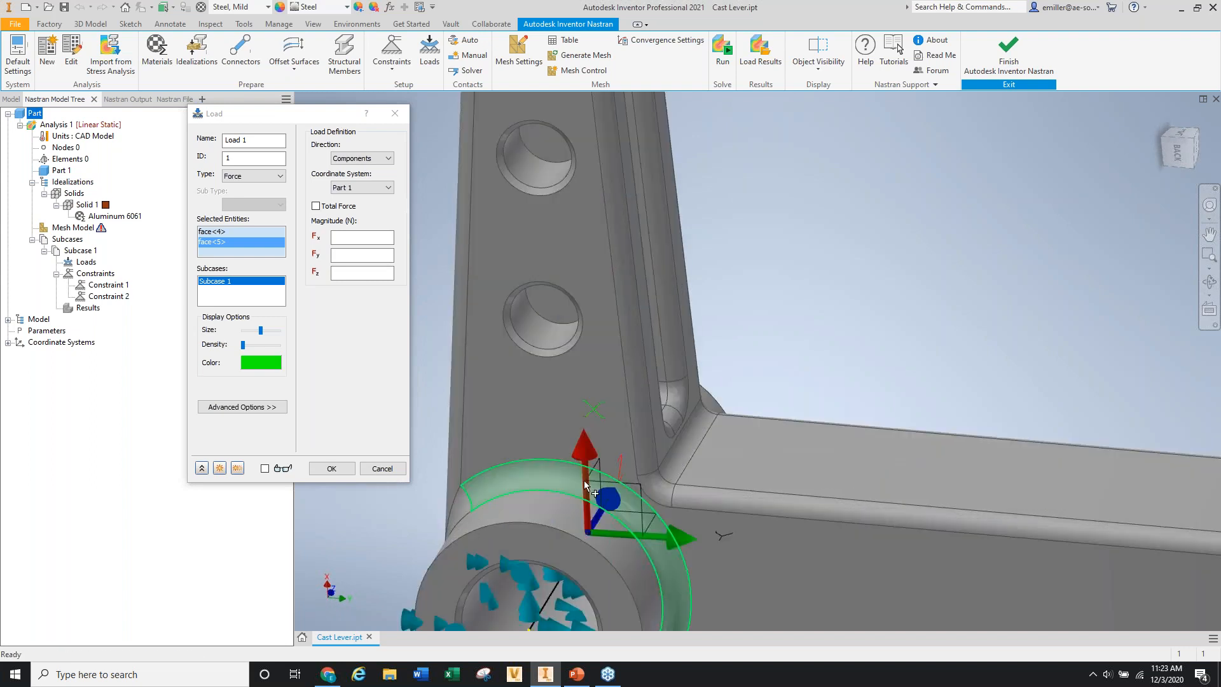
{"action": "scroll", "coordinate": [671, 537], "scroll_direction": "down", "scroll_amount": 3}
{"action": "left_click", "coordinate": [362, 255]}
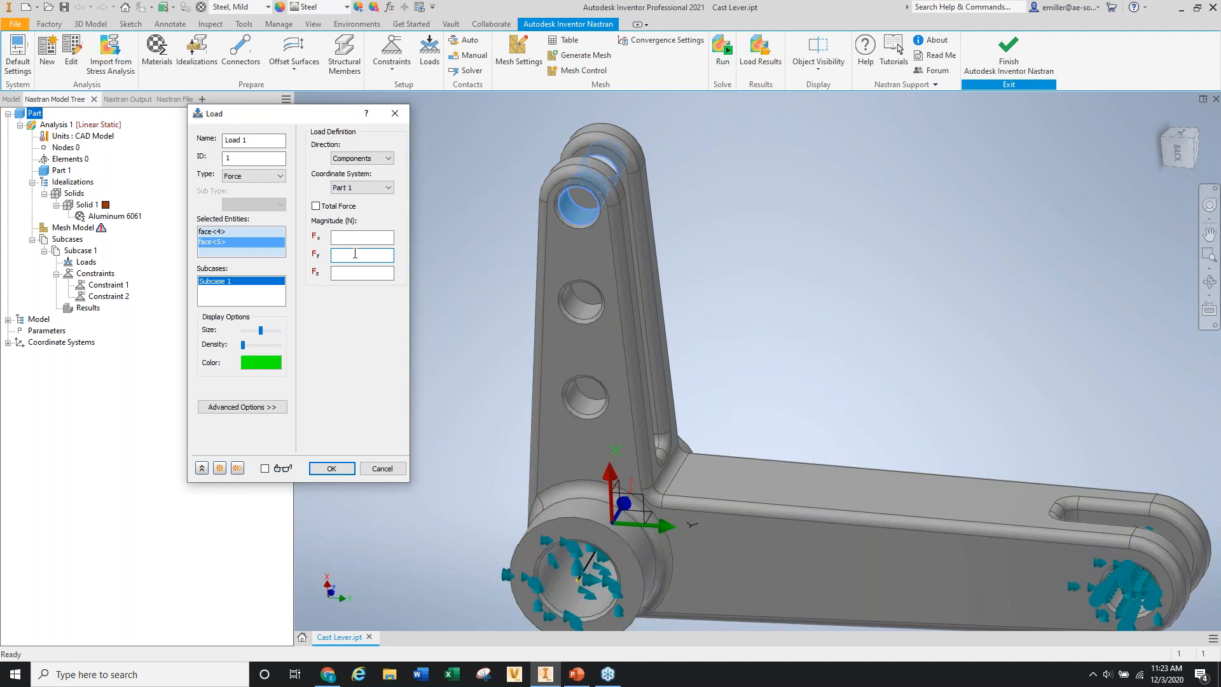
Set Load 1's Fy to -1000 N, applied as a total force across both faces.
{"action": "type", "text": "-1000"}
{"action": "middle_click_drag", "start_coordinate": [673, 201], "coordinate": [621, 217], "text": "shift"}
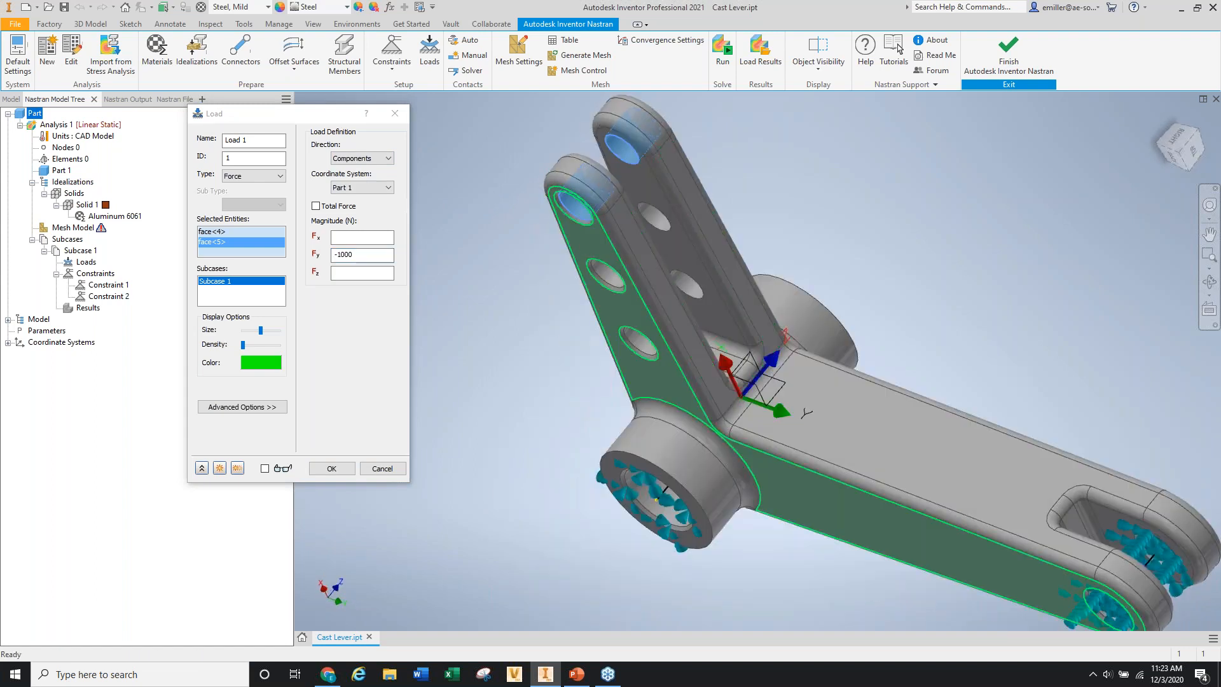
{"action": "middle_click_drag", "start_coordinate": [615, 247], "coordinate": [528, 213], "text": "shift"}
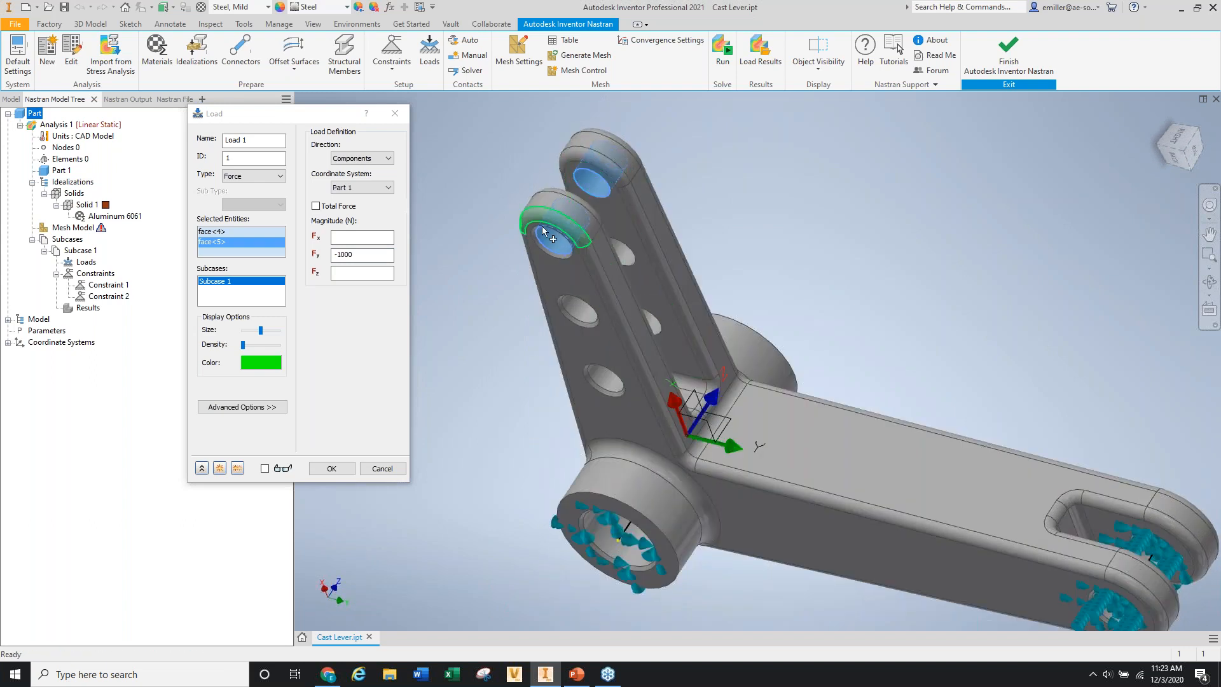
{"action": "left_click", "coordinate": [316, 207]}
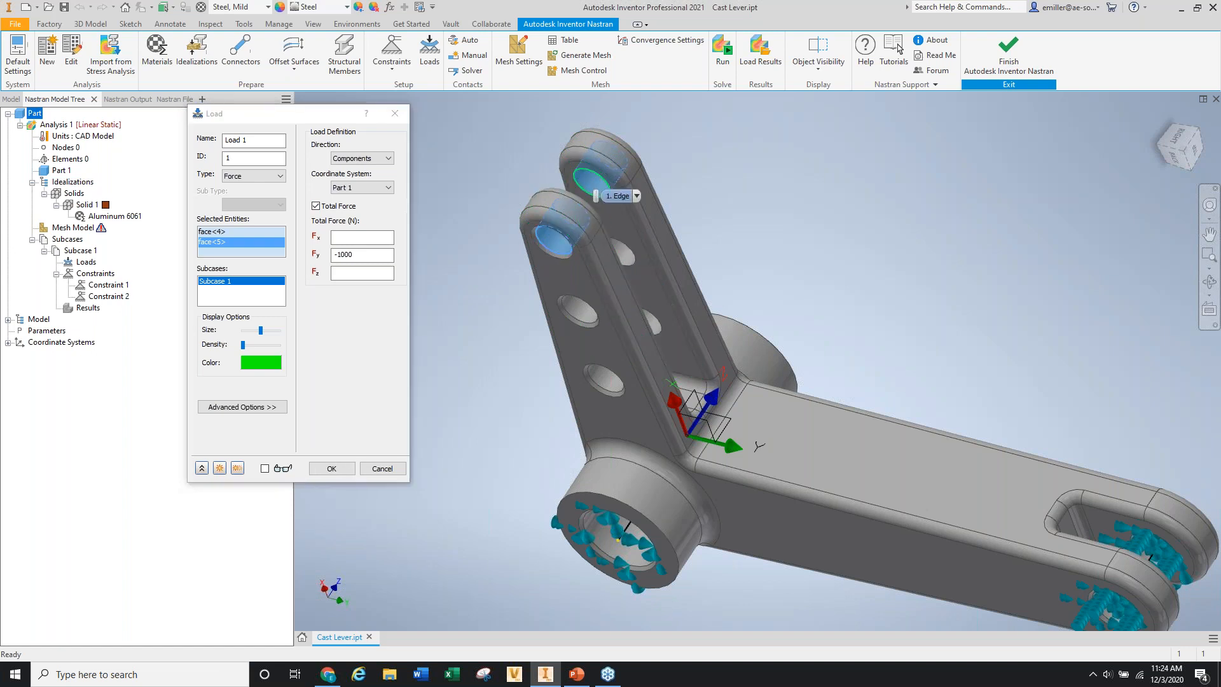
{"action": "middle_click_drag", "start_coordinate": [474, 294], "coordinate": [507, 223], "text": "shift"}
{"action": "scroll", "coordinate": [507, 223], "scroll_direction": "down", "scroll_amount": 3}
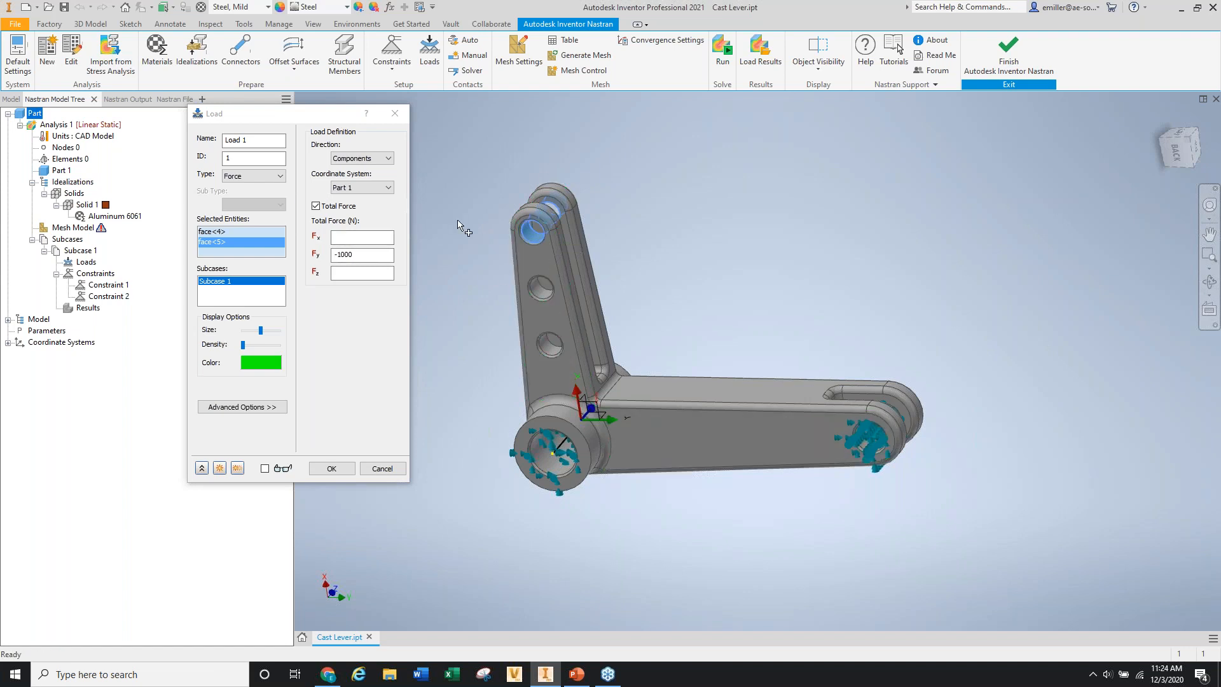
Preview the load arrows at a sparser density and create Load 1 with Fy -1000 N.
{"action": "left_click_drag", "start_coordinate": [246, 345], "coordinate": [250, 345]}
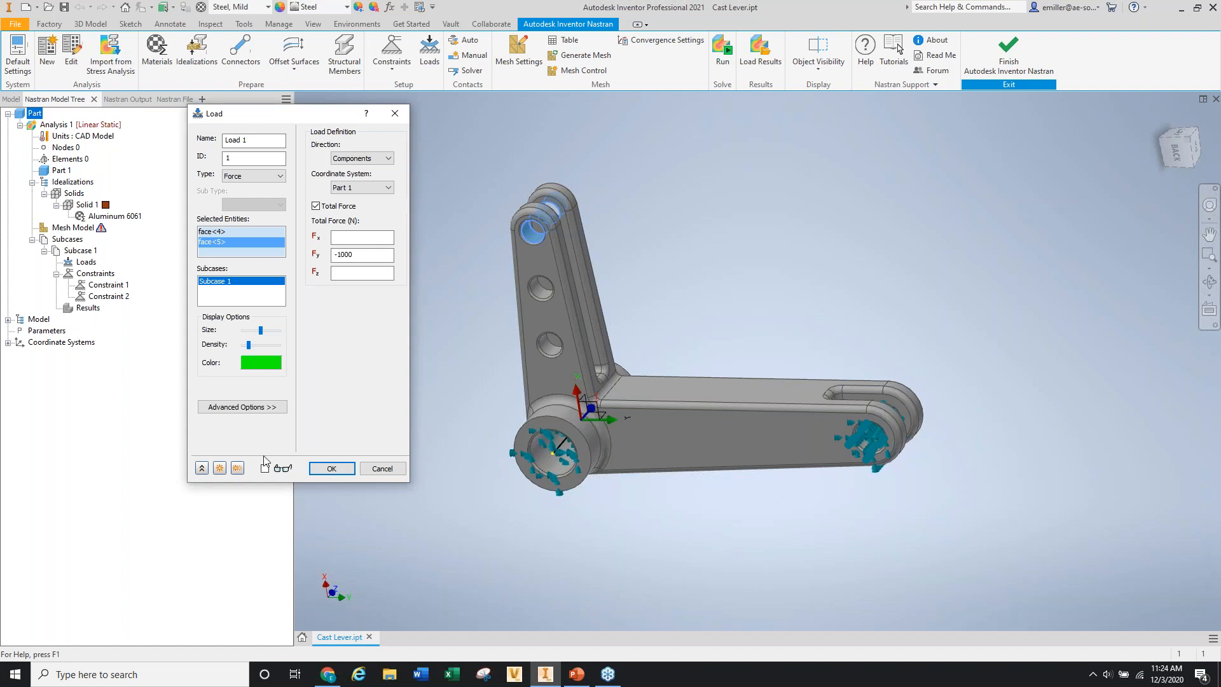
{"action": "left_click", "coordinate": [265, 468]}
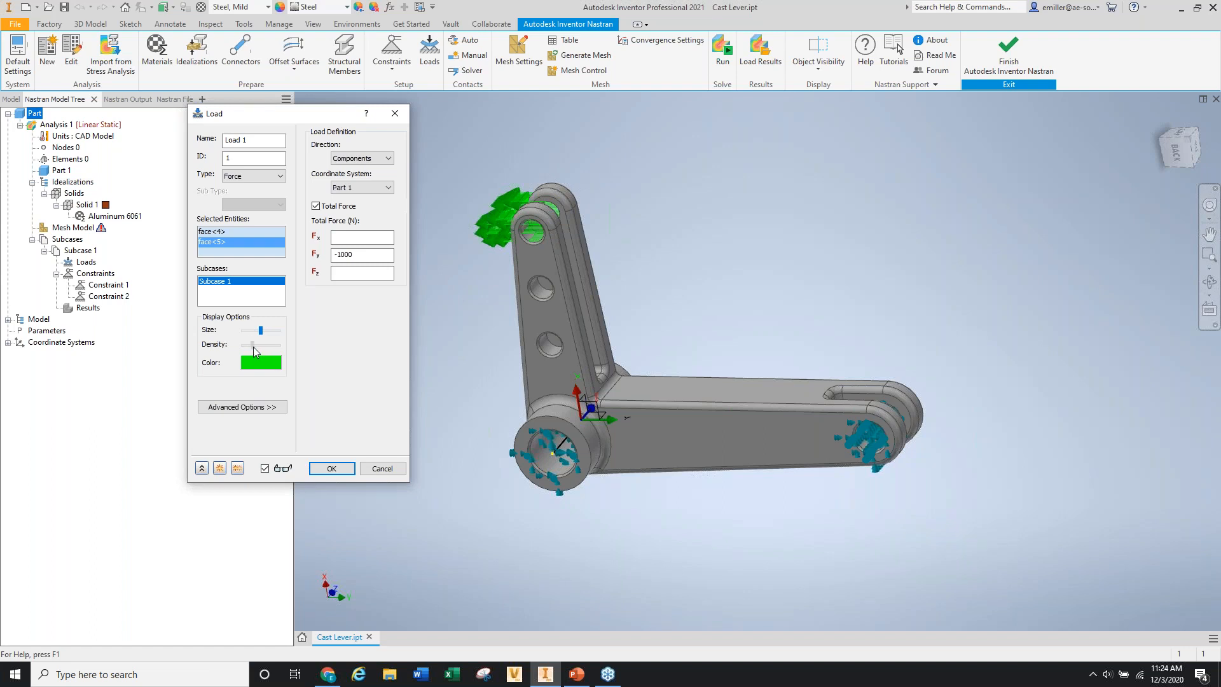
{"action": "left_click_drag", "start_coordinate": [254, 346], "coordinate": [258, 331]}
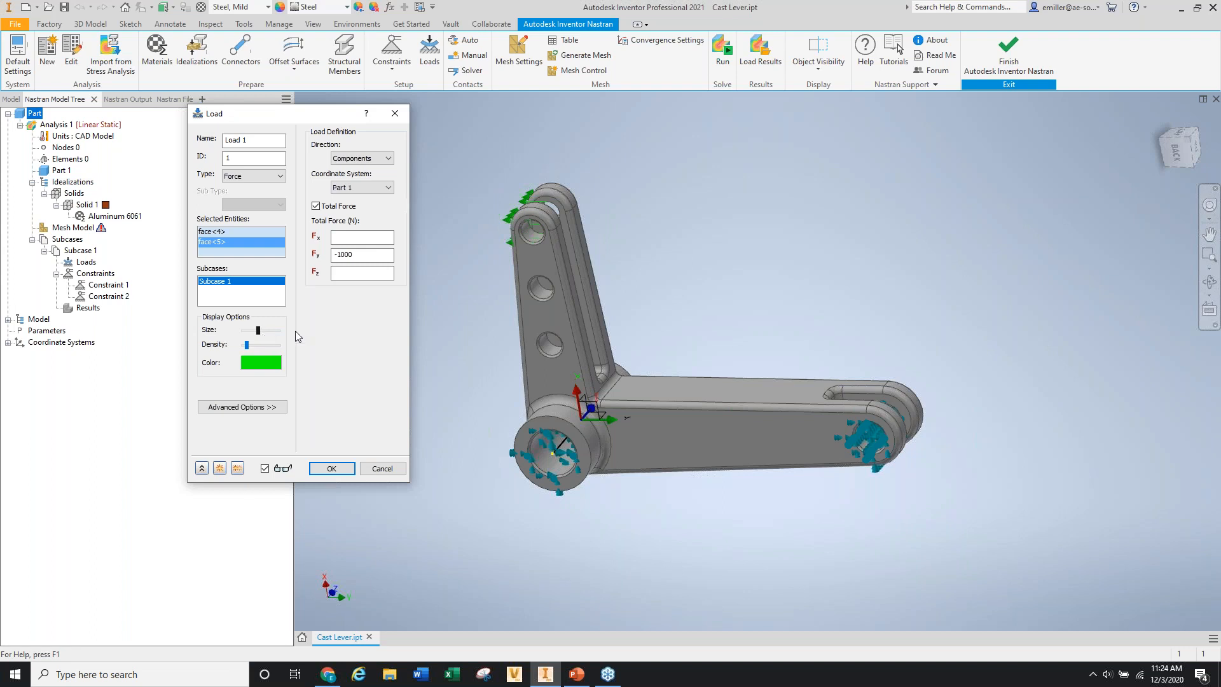
{"action": "scroll", "coordinate": [503, 242], "scroll_direction": "down", "scroll_amount": 3}
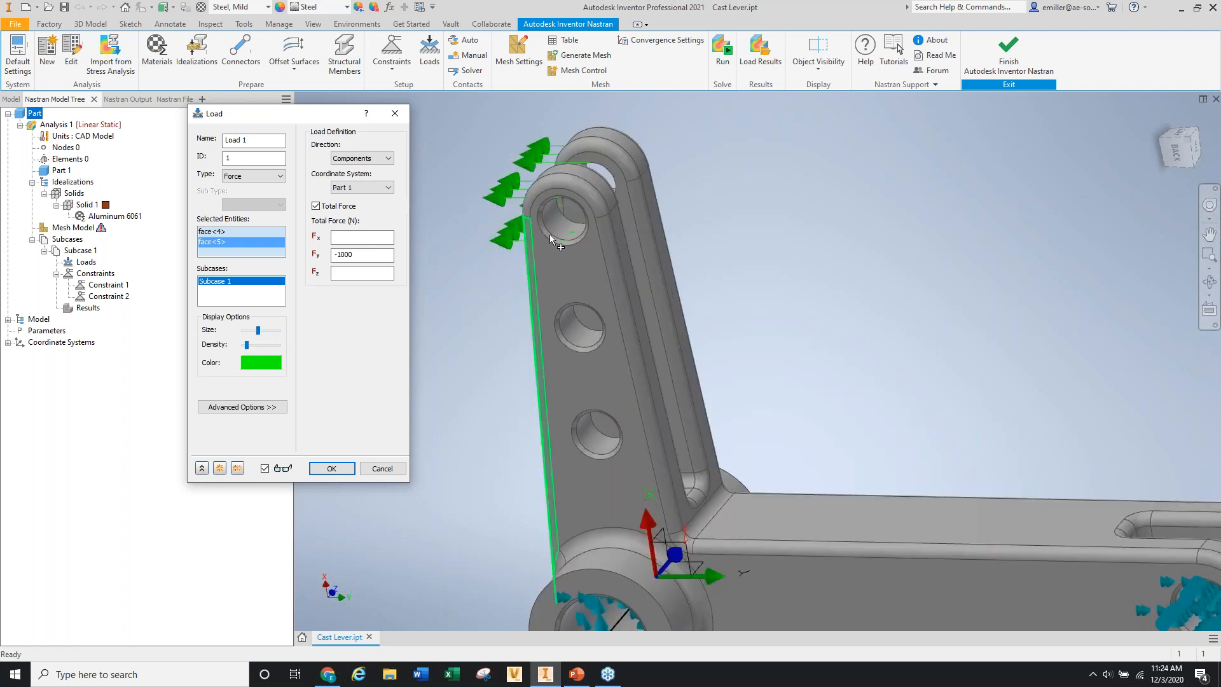
{"action": "scroll", "coordinate": [550, 234], "scroll_direction": "up", "scroll_amount": 5}
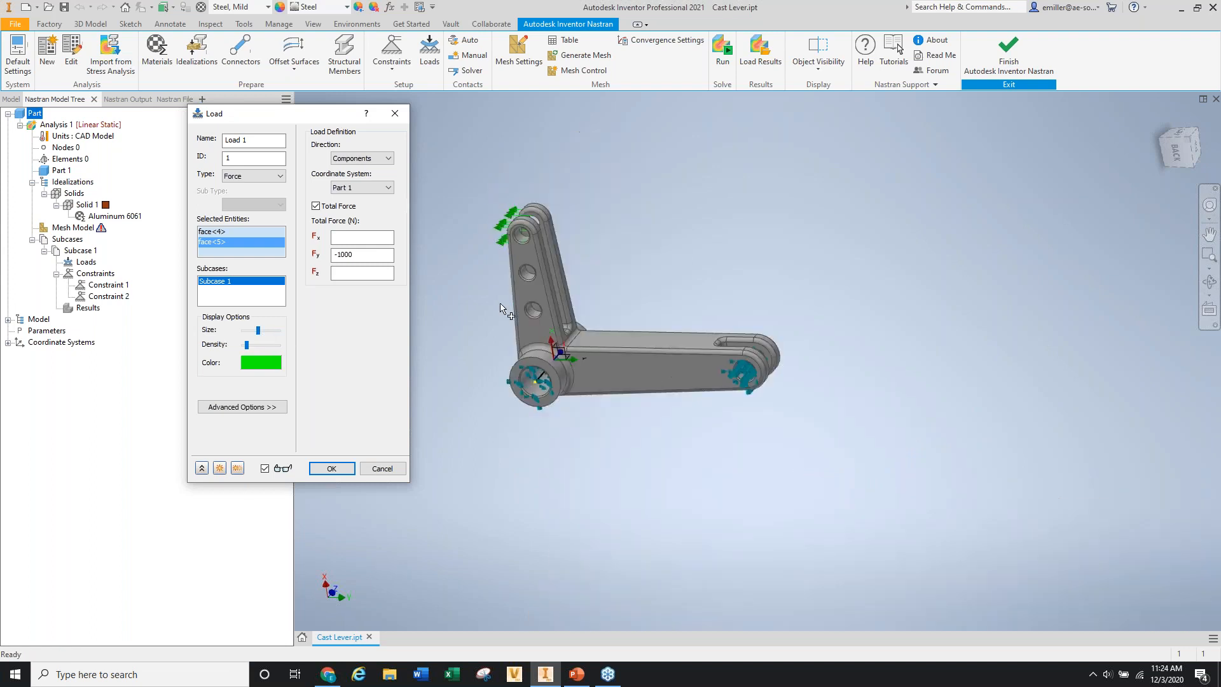
{"action": "scroll", "coordinate": [545, 386], "scroll_direction": "down", "scroll_amount": 5}
{"action": "scroll", "coordinate": [572, 379], "scroll_direction": "up", "scroll_amount": 3}
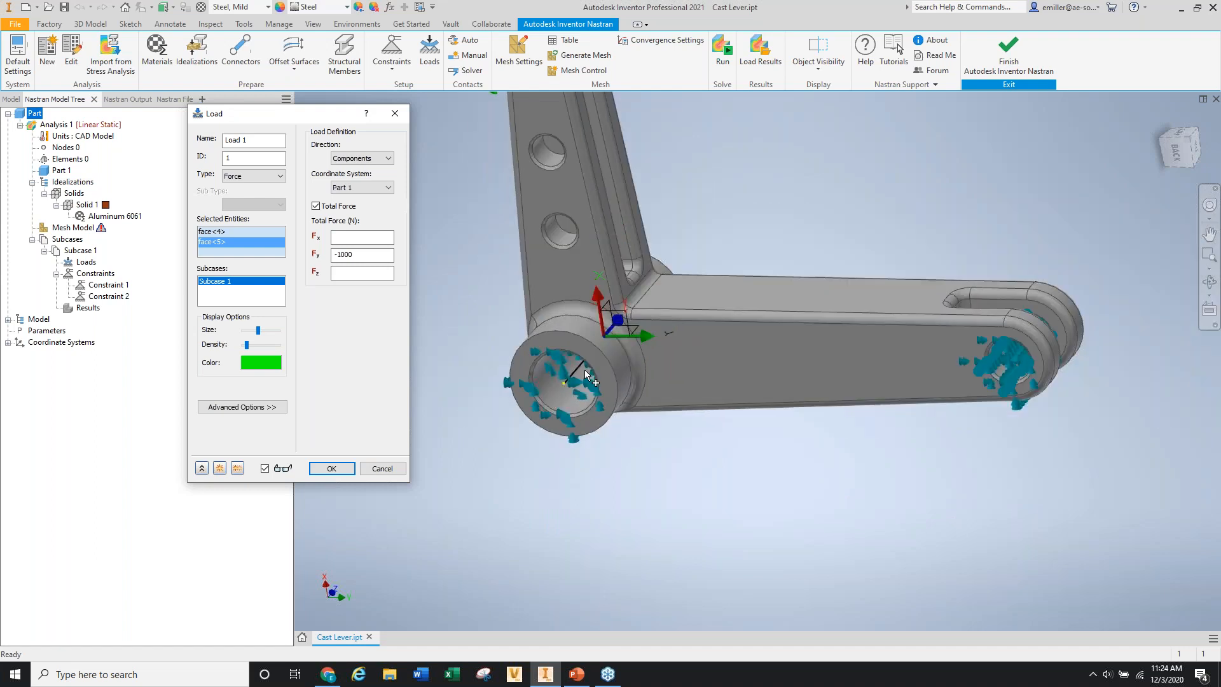
{"action": "scroll", "coordinate": [585, 376], "scroll_direction": "up", "scroll_amount": 3}
{"action": "left_click", "coordinate": [331, 469]}
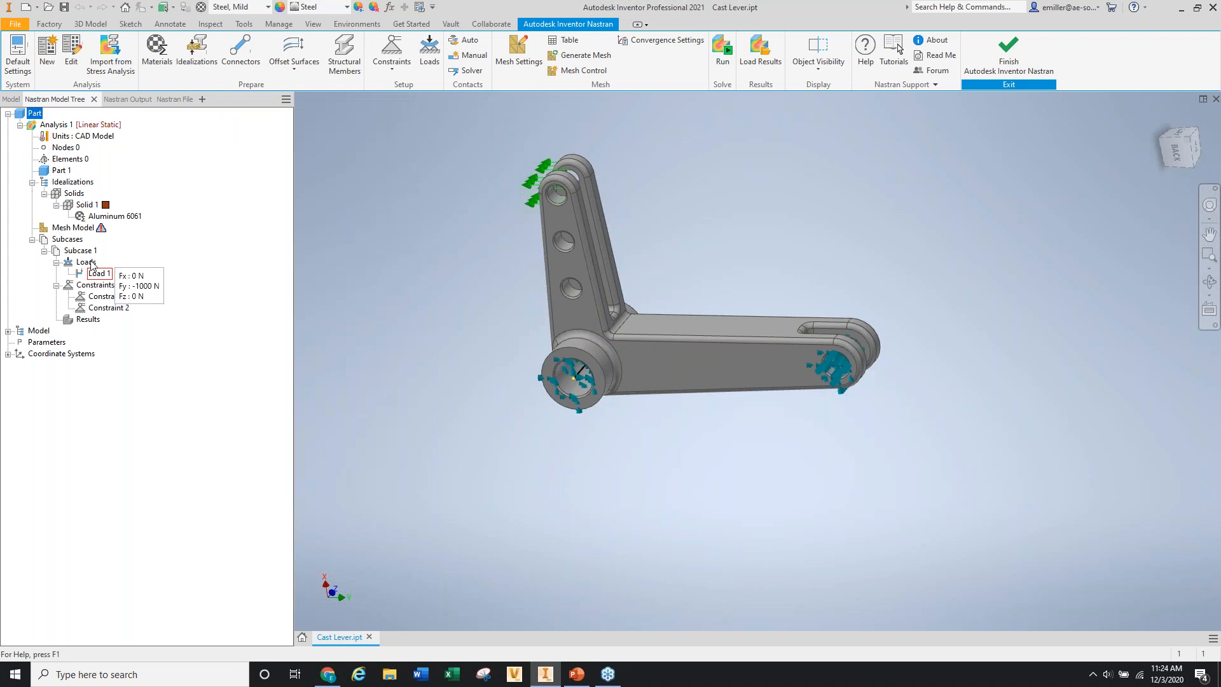
Edit the Mesh Model settings, keeping 4.735 mm size and Parabolic order; cancel Advanced Settings.
{"action": "right_click", "coordinate": [75, 228]}
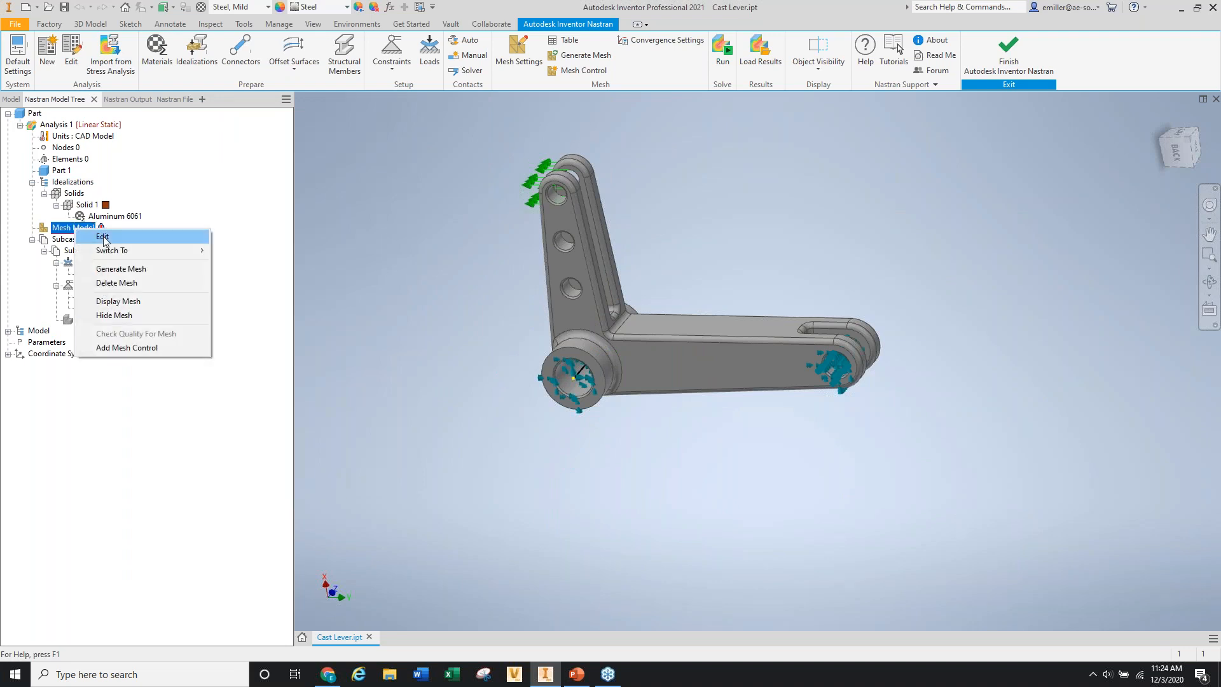
{"action": "left_click", "coordinate": [104, 238]}
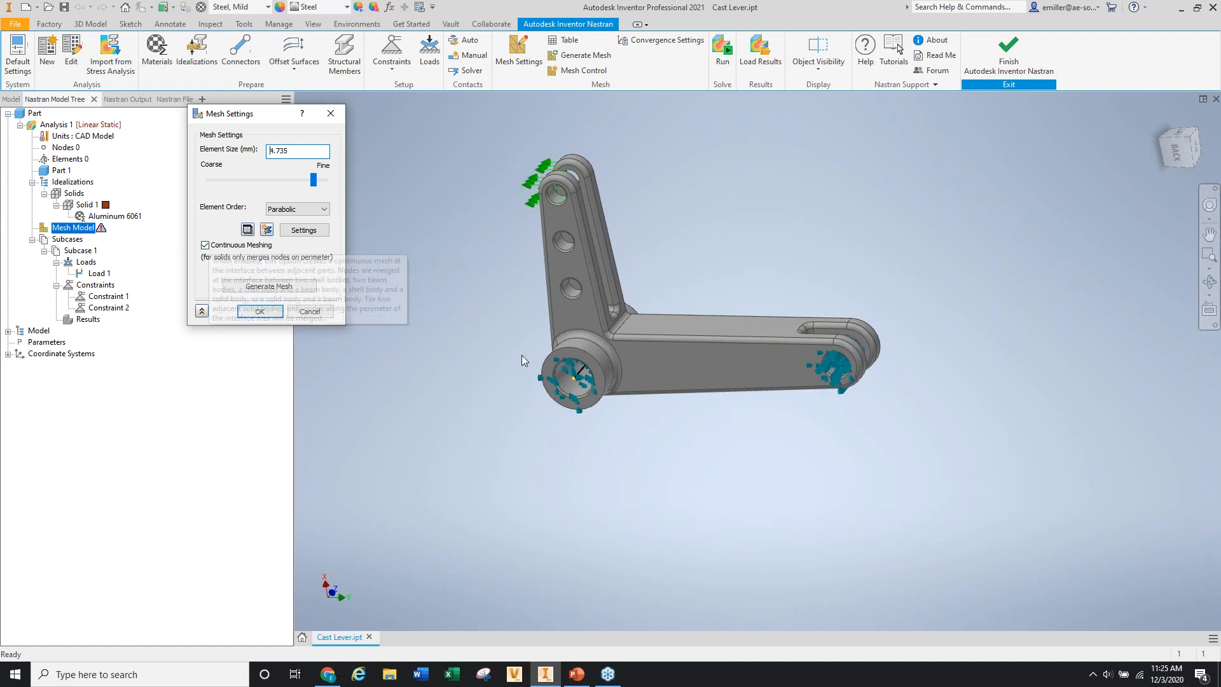
{"action": "scroll", "coordinate": [522, 355], "scroll_direction": "down", "scroll_amount": 5}
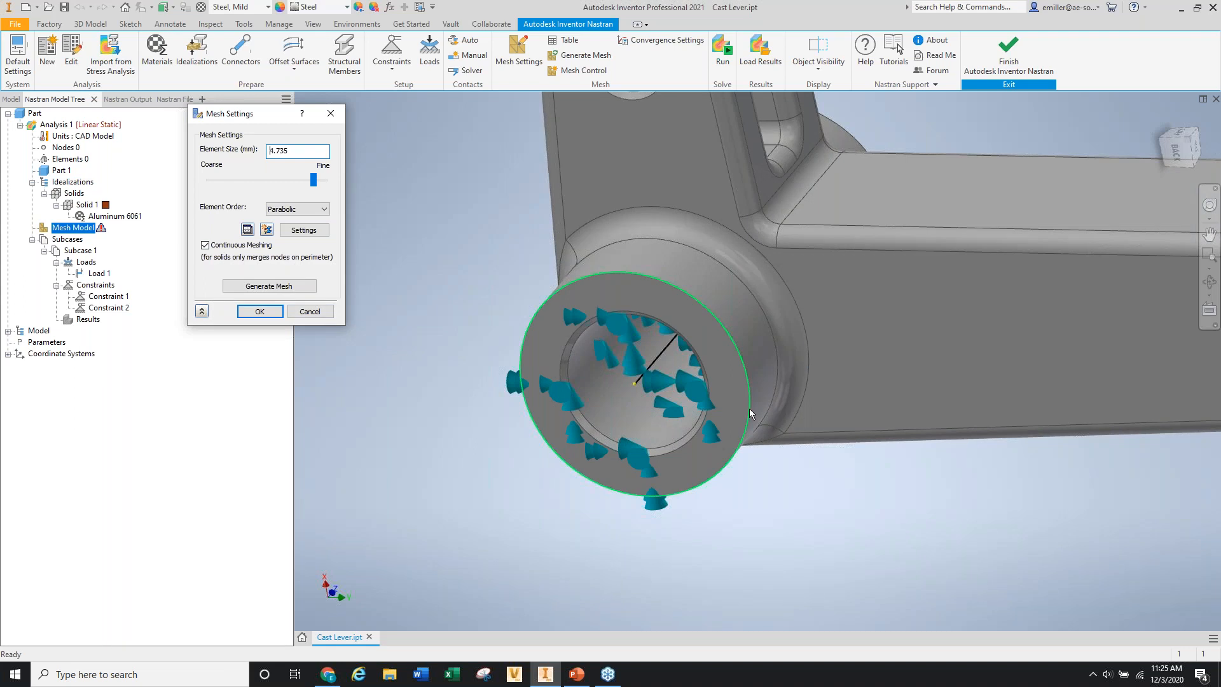
{"action": "left_click", "coordinate": [297, 209]}
{"action": "left_click", "coordinate": [290, 230]}
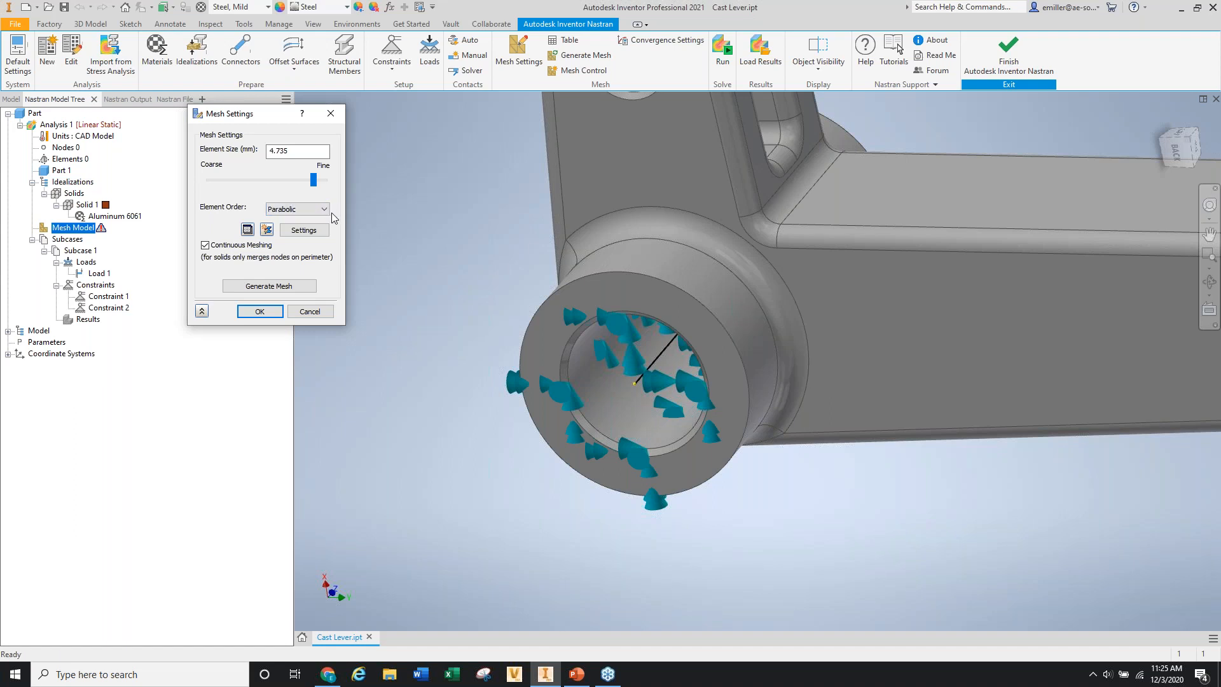
{"action": "left_click", "coordinate": [304, 230]}
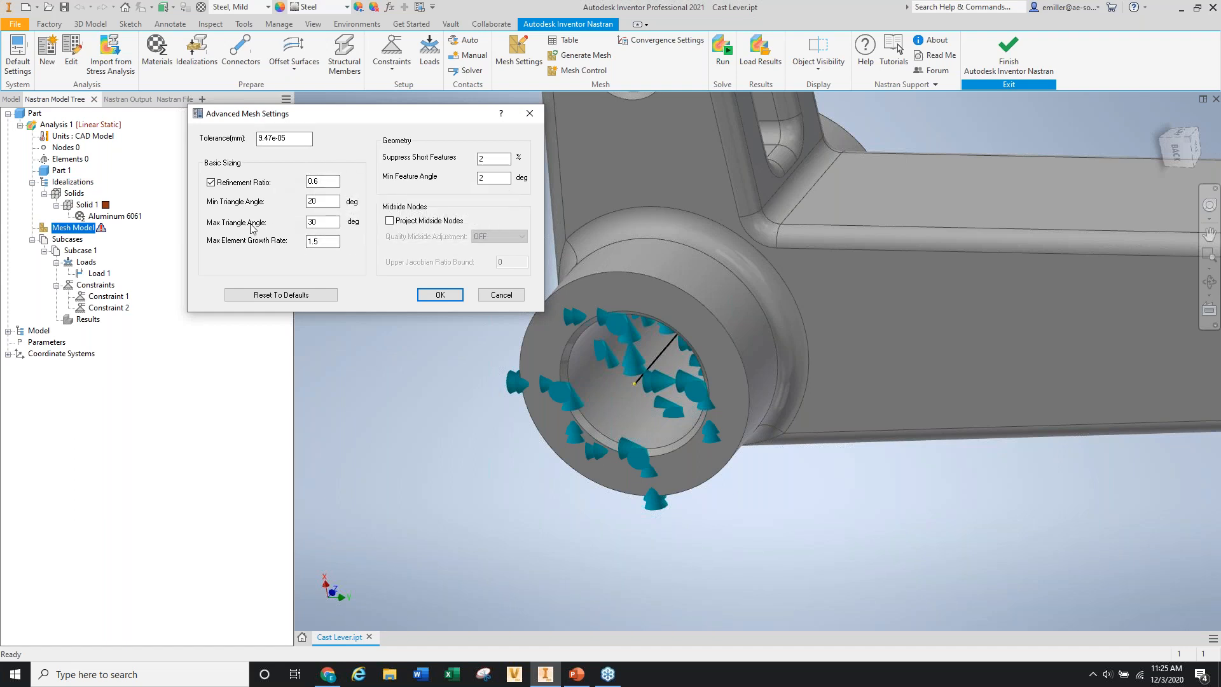
{"action": "left_click", "coordinate": [500, 296]}
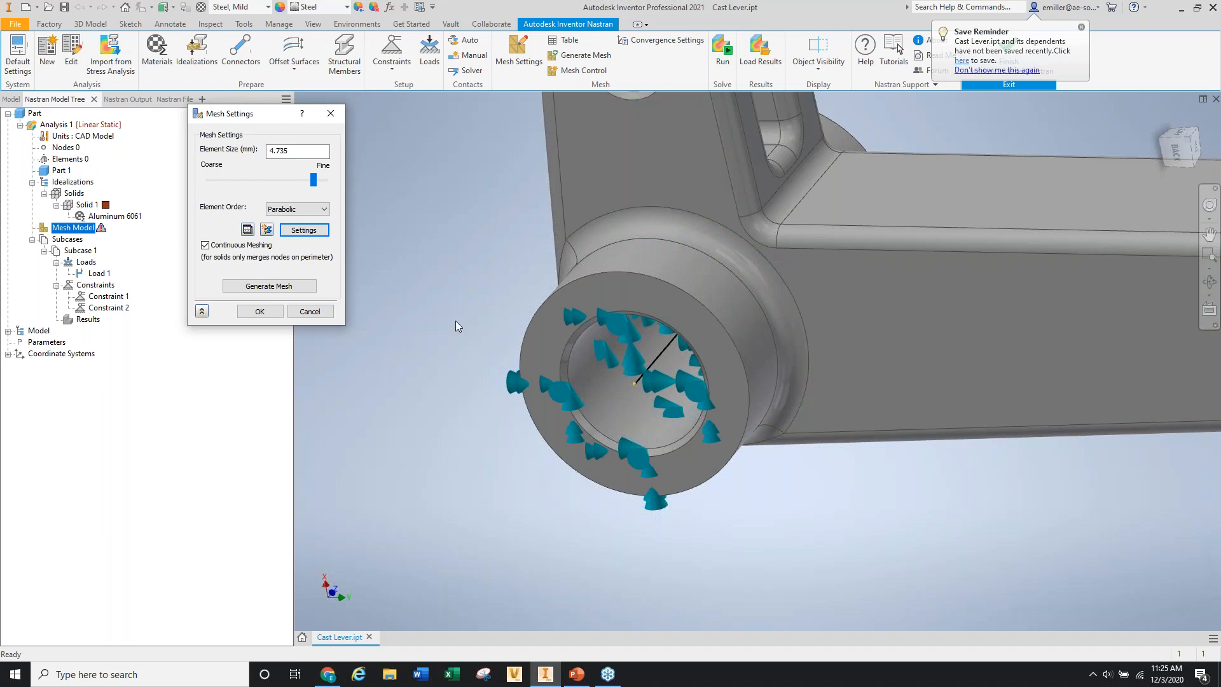
{"action": "scroll", "coordinate": [455, 321], "scroll_direction": "down", "scroll_amount": 3}
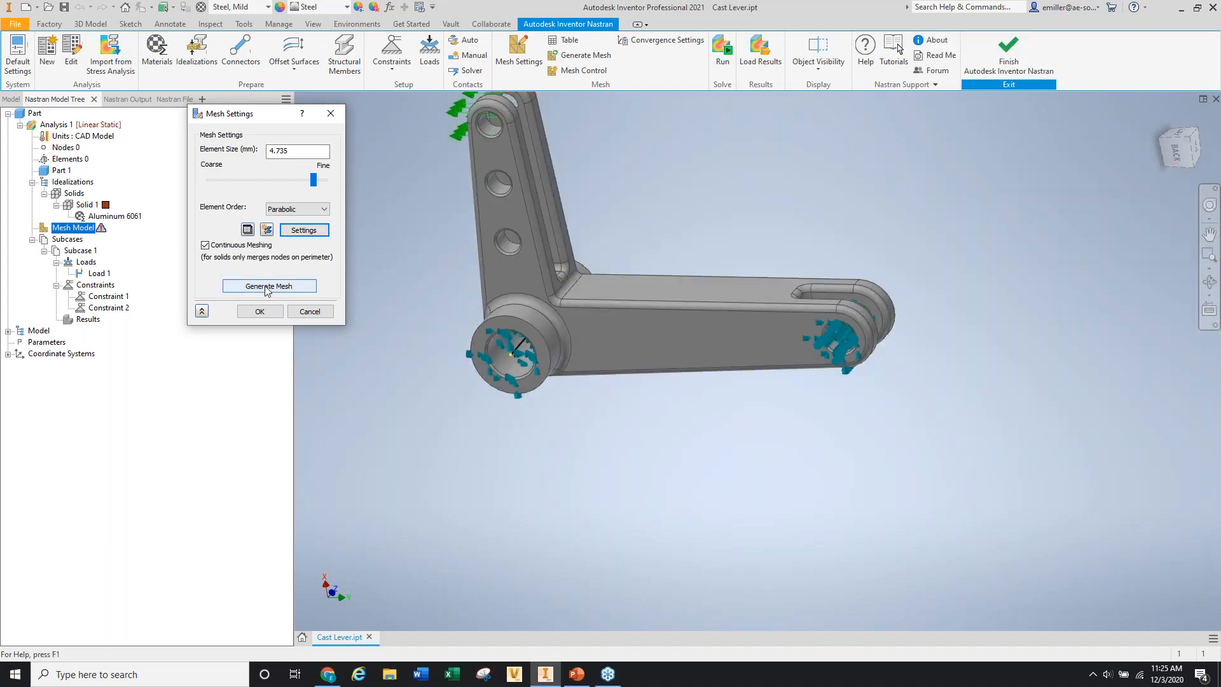
Generate the 4.735 mm mesh (6147 elements, 11765 nodes) and orbit to inspect it.
{"action": "left_click", "coordinate": [266, 287]}
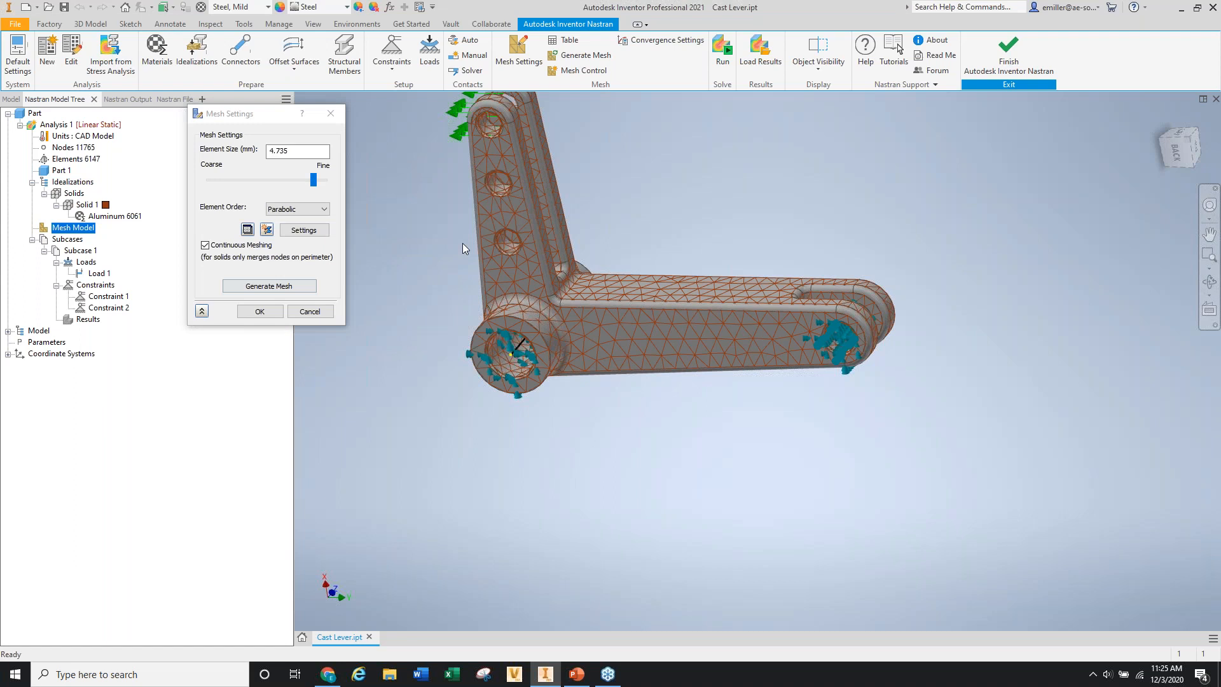
{"action": "scroll", "coordinate": [463, 243], "scroll_direction": "up", "scroll_amount": 3}
{"action": "middle_click_drag", "start_coordinate": [464, 244], "coordinate": [571, 280], "text": "shift"}
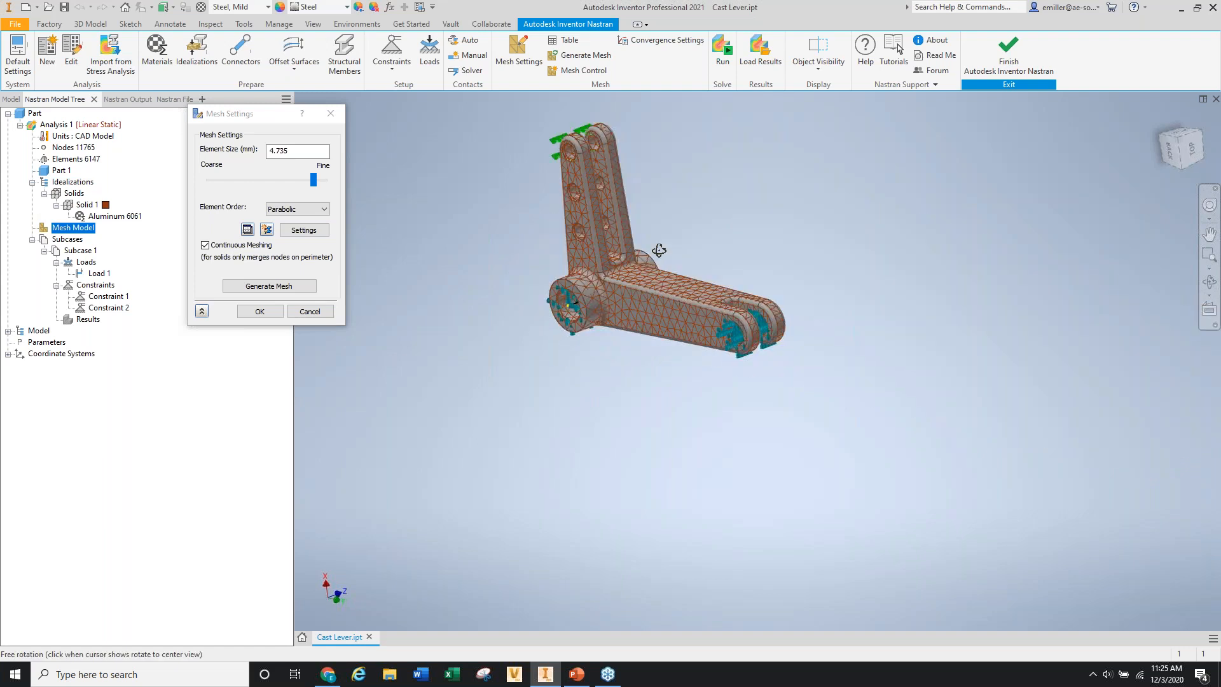
{"action": "scroll", "coordinate": [655, 250], "scroll_direction": "up", "scroll_amount": 5}
{"action": "scroll", "coordinate": [729, 193], "scroll_direction": "up", "scroll_amount": 3}
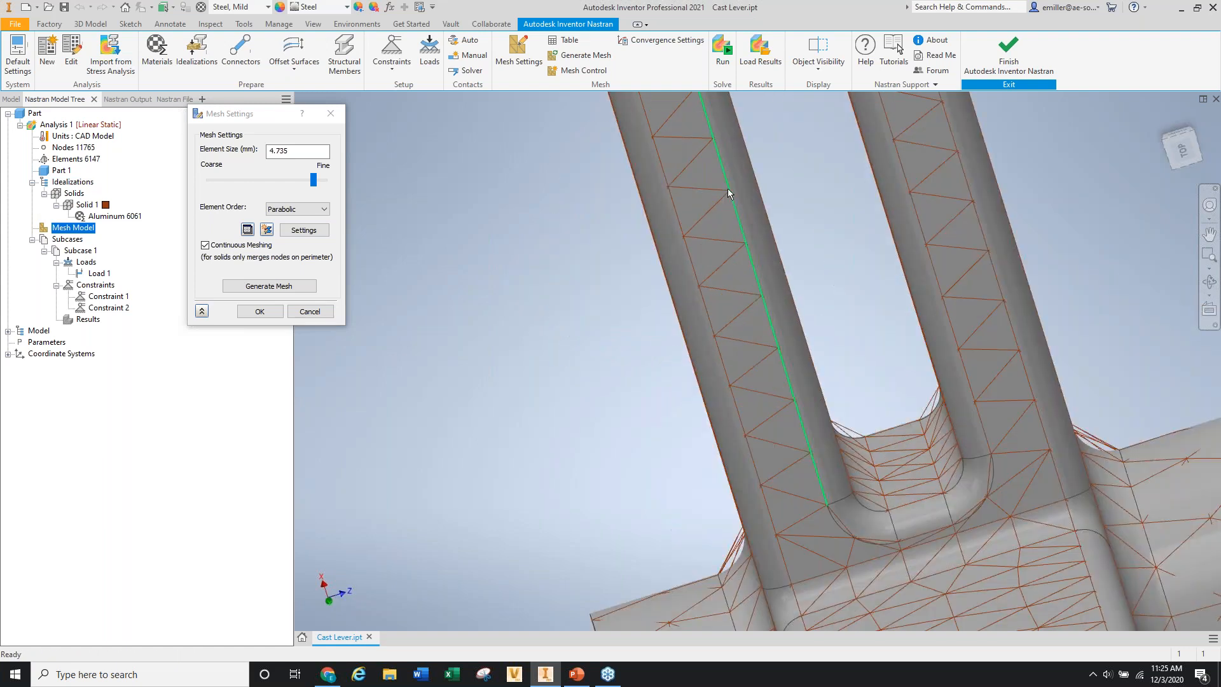
{"action": "middle_click_drag", "start_coordinate": [694, 213], "coordinate": [601, 236], "text": "shift"}
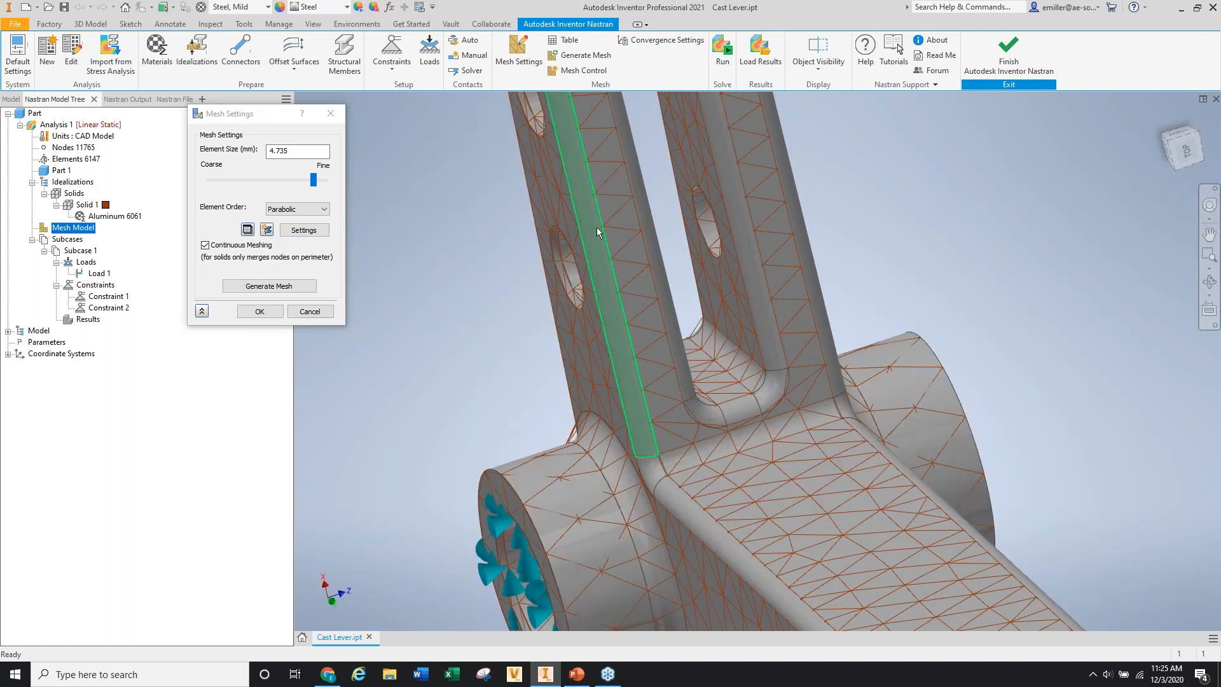
{"action": "scroll", "coordinate": [596, 227], "scroll_direction": "down", "scroll_amount": 3}
{"action": "middle_click_drag", "start_coordinate": [598, 236], "coordinate": [757, 269], "text": "shift"}
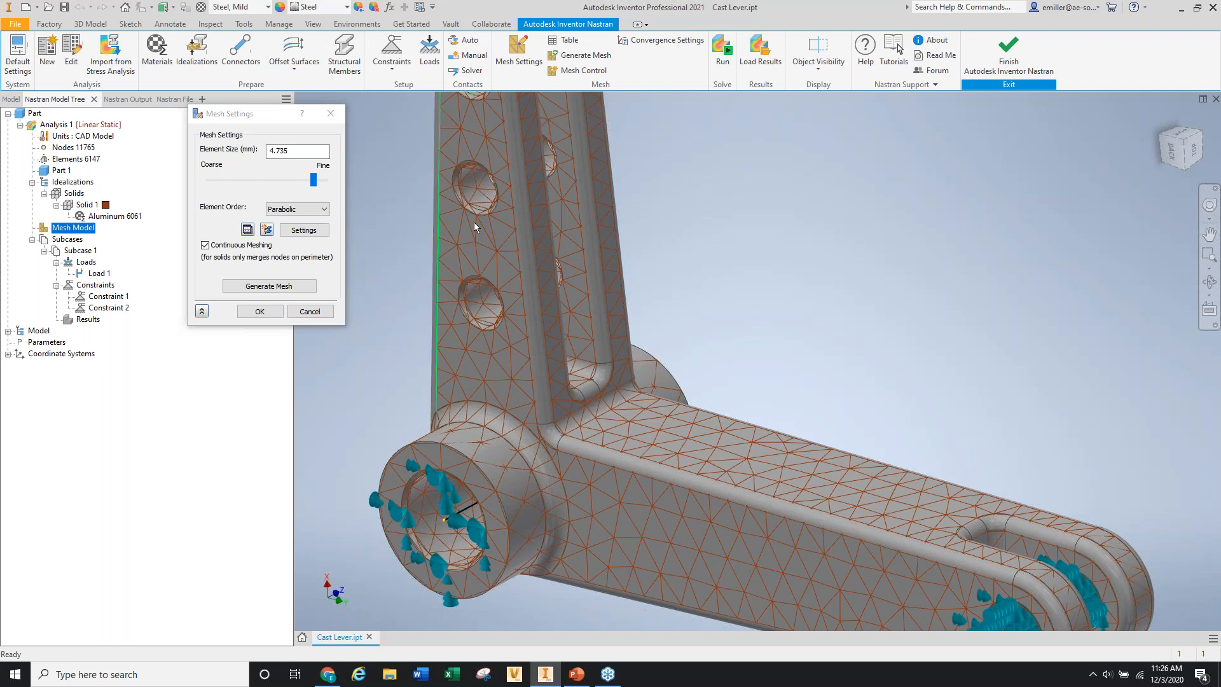
{"action": "left_click_drag", "start_coordinate": [302, 151], "coordinate": [248, 150]}
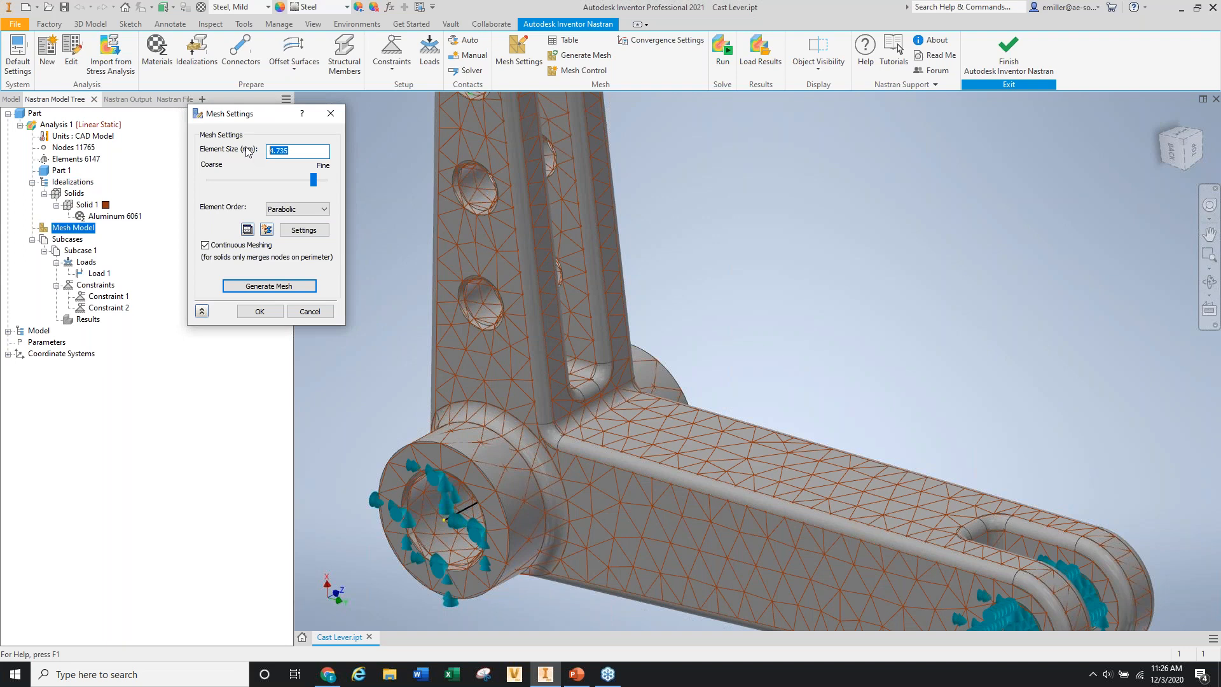
Remesh the lever at 3 mm element size (19922 elements, 34558 nodes) and close Mesh Settings.
{"action": "type", "text": "3"}
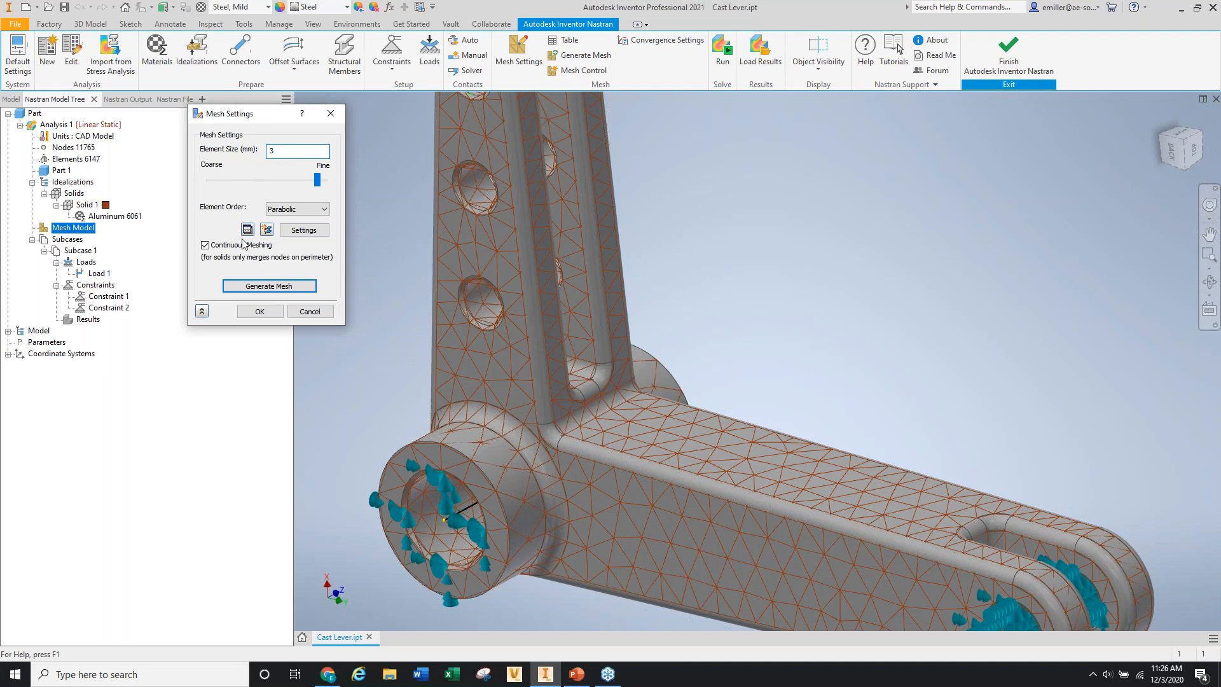
{"action": "left_click", "coordinate": [268, 288]}
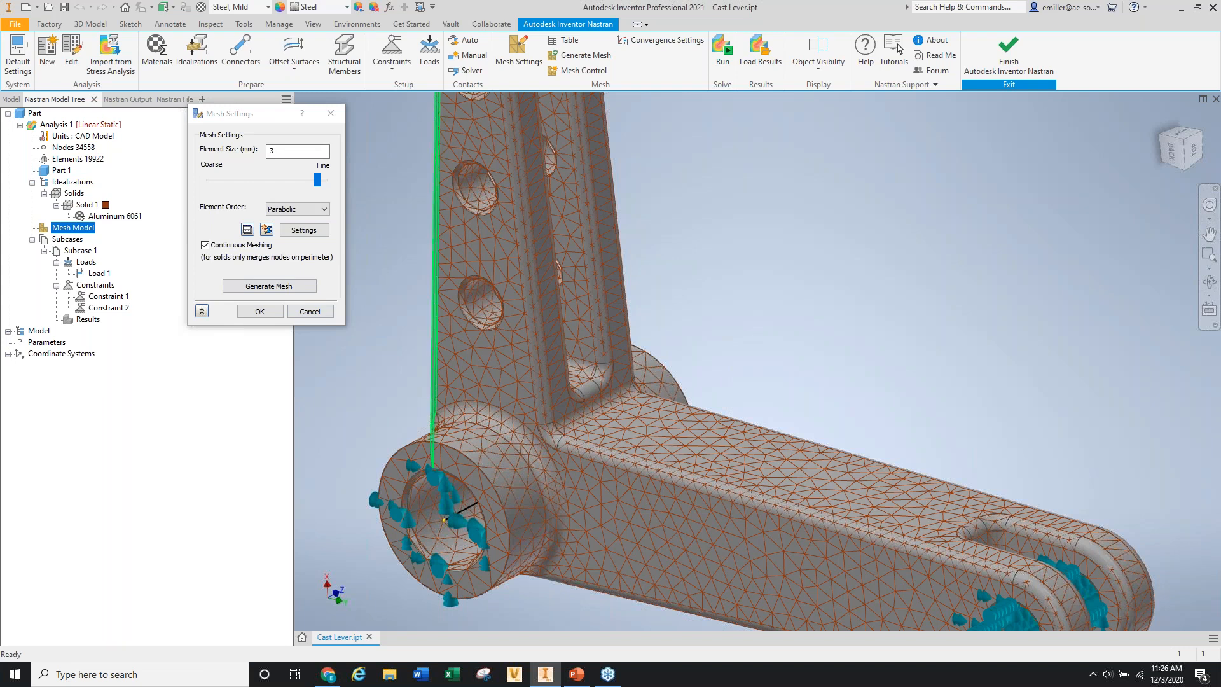
{"action": "scroll", "coordinate": [549, 232], "scroll_direction": "down", "scroll_amount": 5}
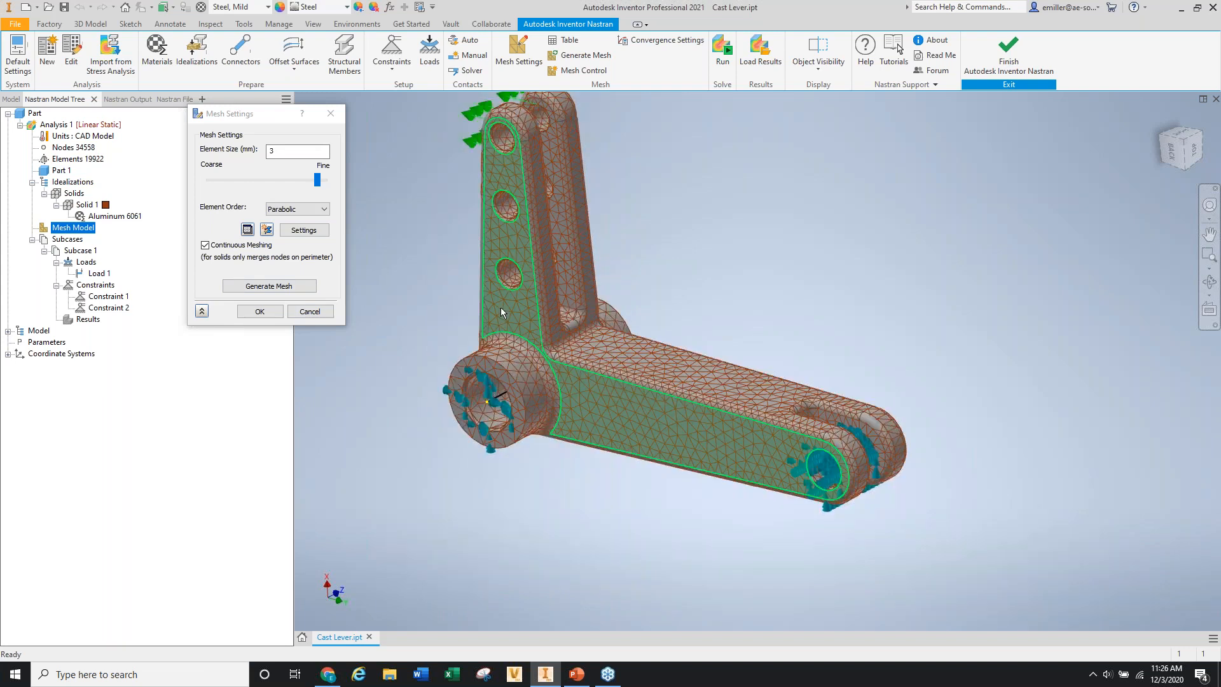
{"action": "scroll", "coordinate": [501, 308], "scroll_direction": "up", "scroll_amount": 3}
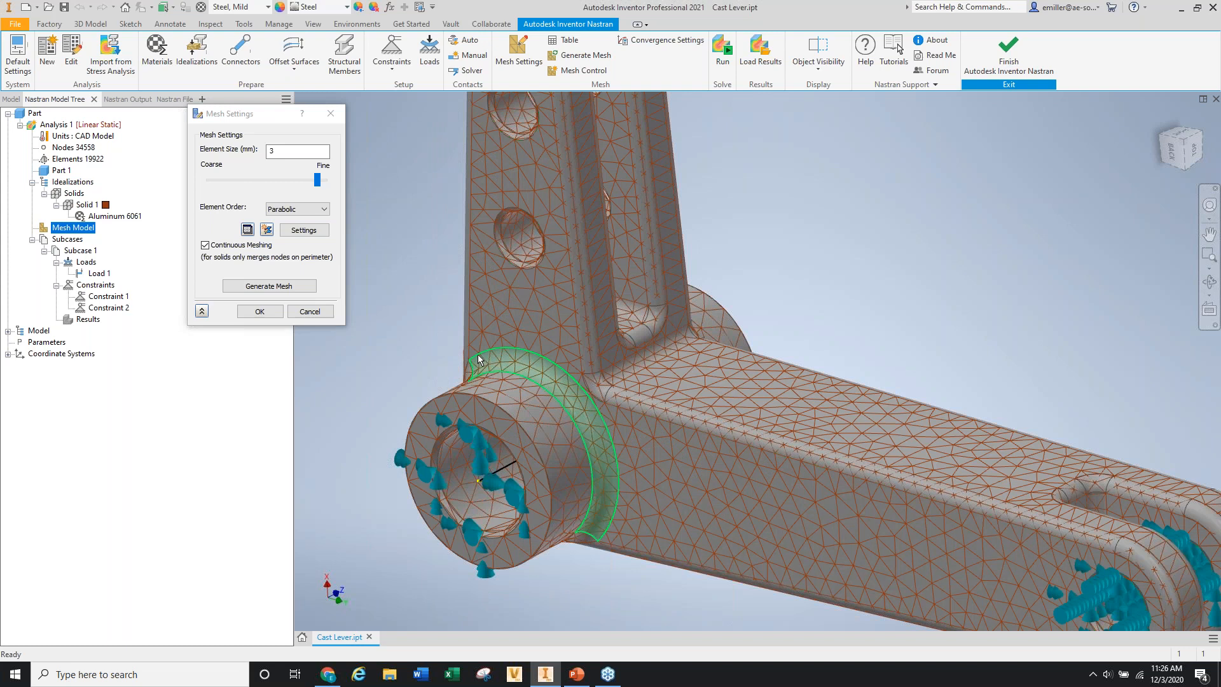
{"action": "left_click", "coordinate": [256, 313]}
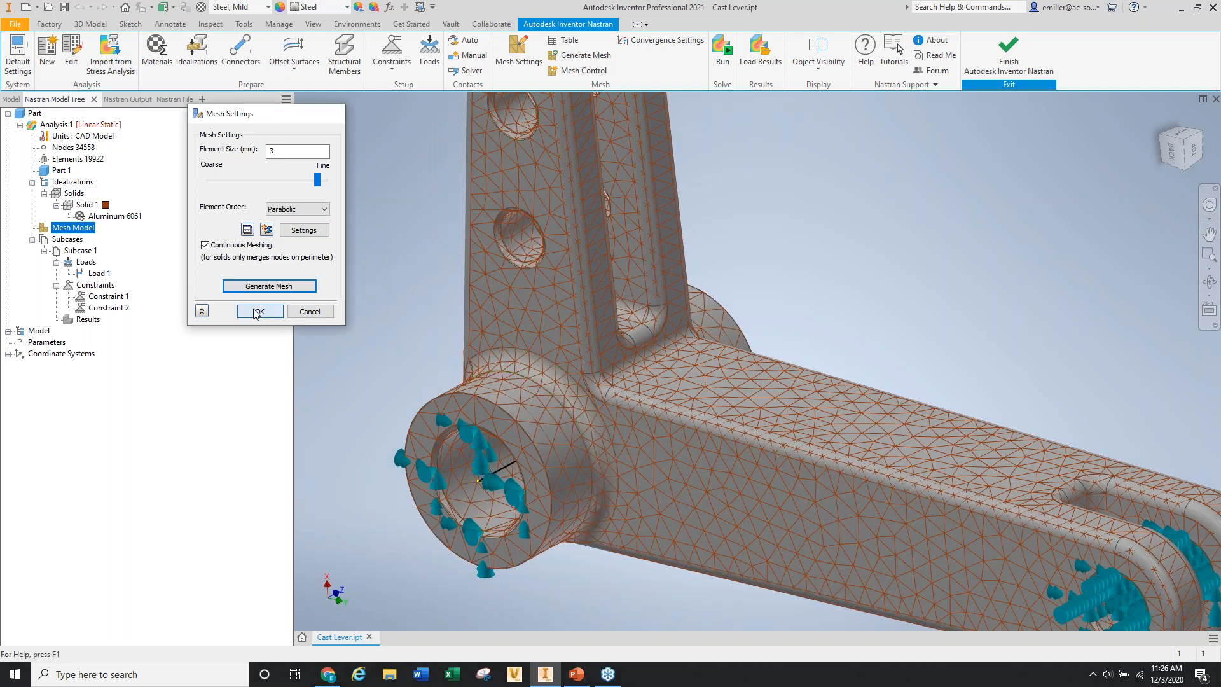
{"action": "left_click", "coordinate": [257, 311]}
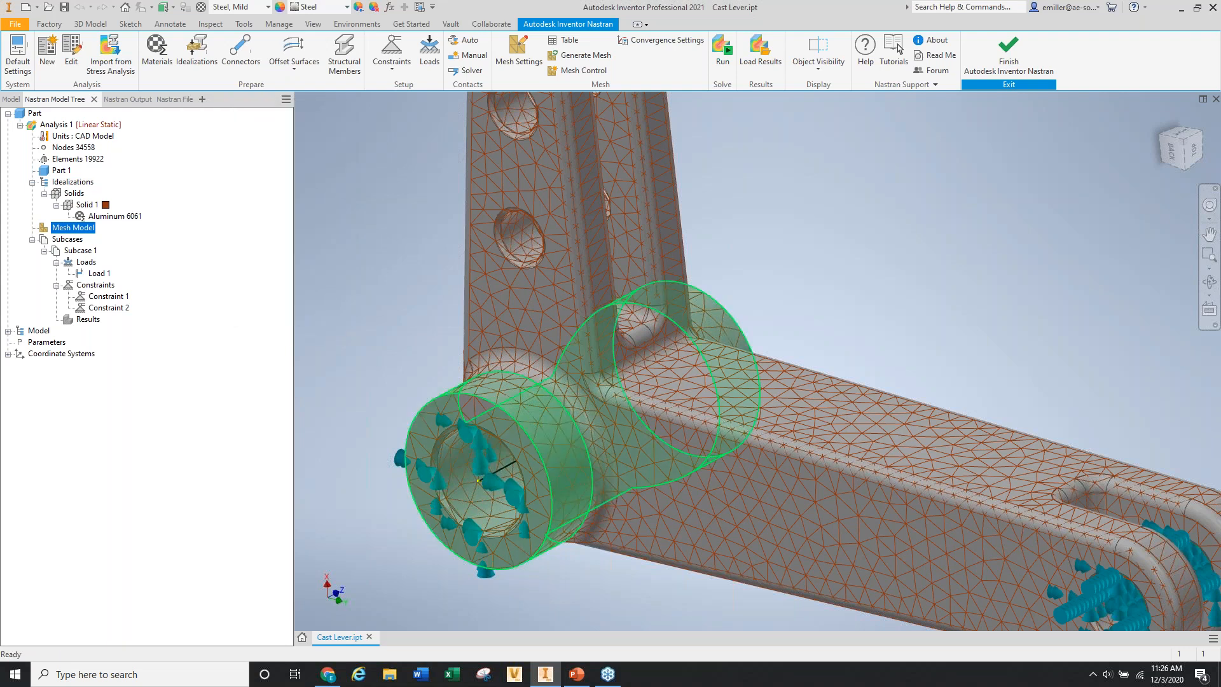
{"action": "scroll", "coordinate": [425, 359], "scroll_direction": "down", "scroll_amount": 3}
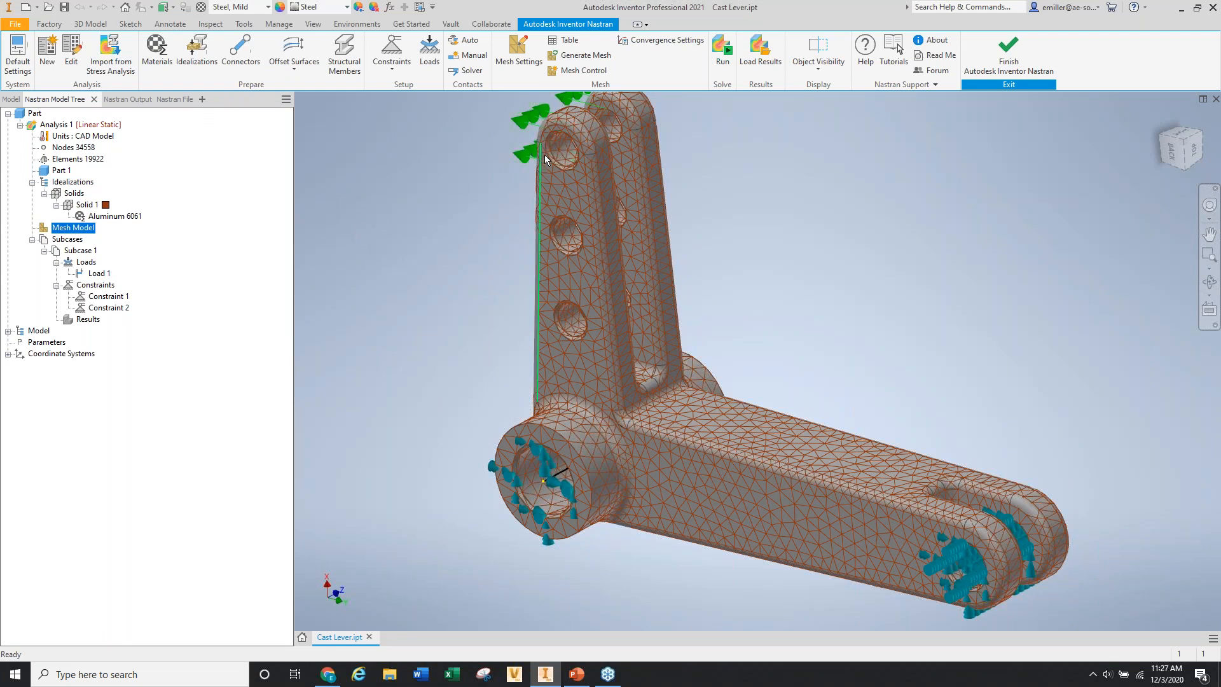
Run the Nastran solve and dismiss the Solution Complete message.
{"action": "left_click", "coordinate": [723, 51]}
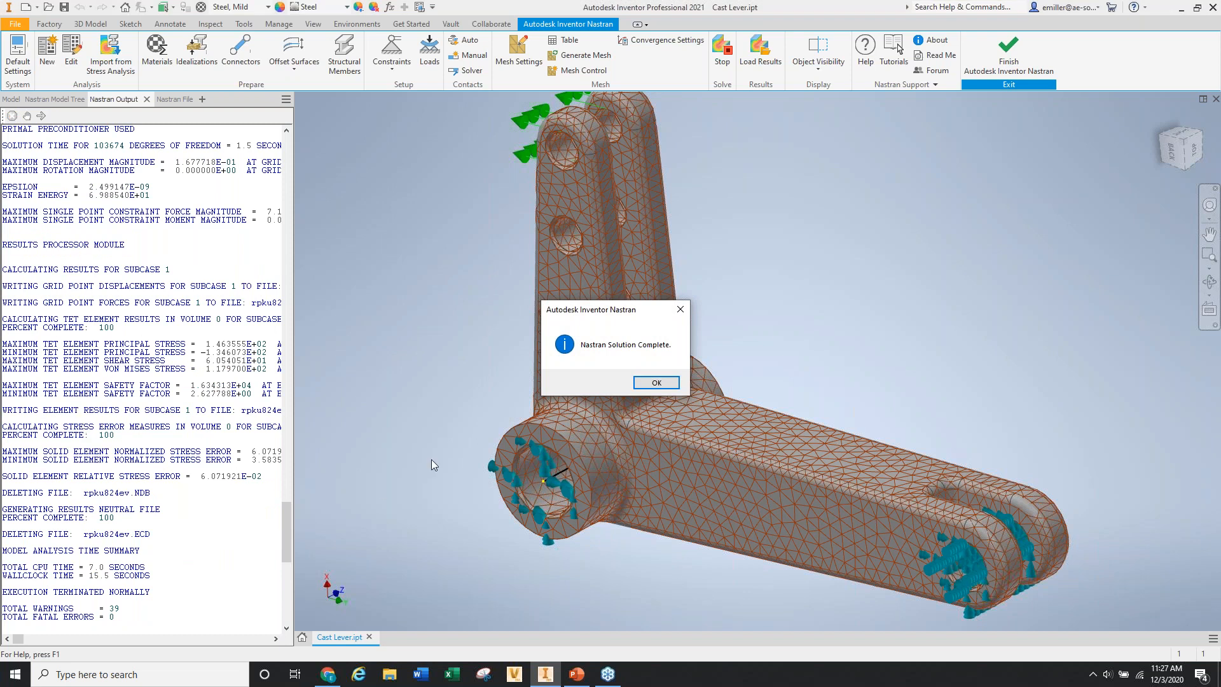
{"action": "left_click", "coordinate": [652, 386]}
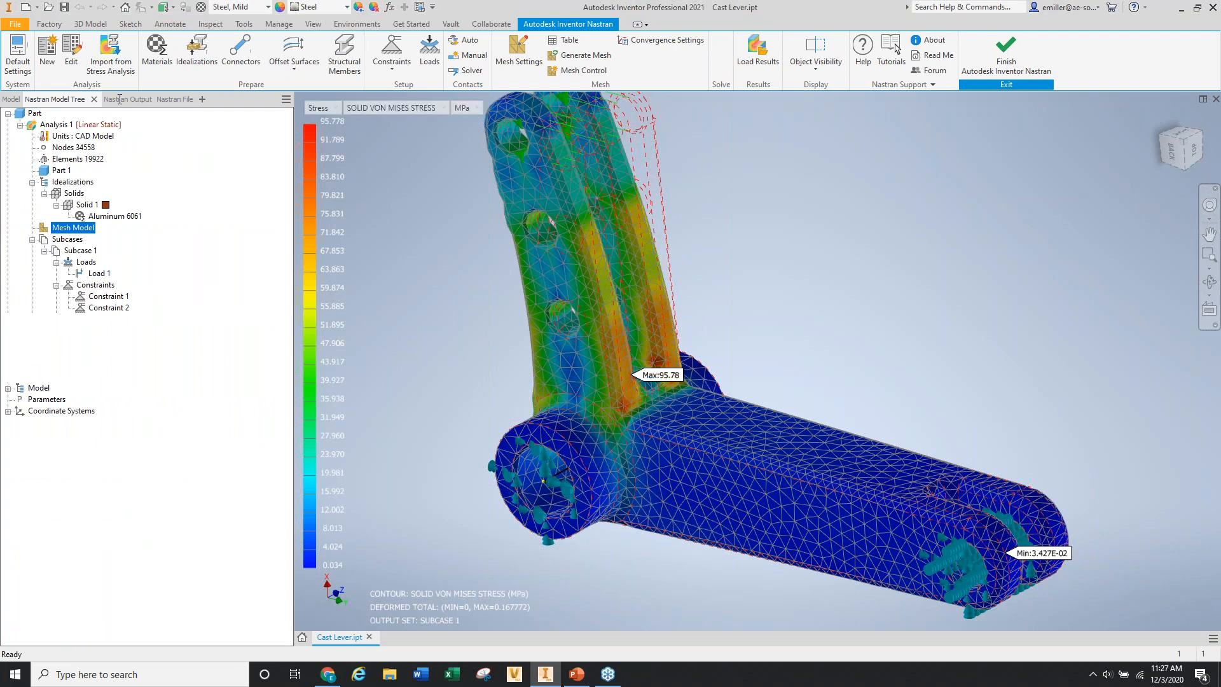
Review the solver output log, view from the Back, and show total displacement (0–0.168 mm).
{"action": "left_click", "coordinate": [119, 99]}
{"action": "left_click_drag", "start_coordinate": [287, 549], "coordinate": [303, 178]}
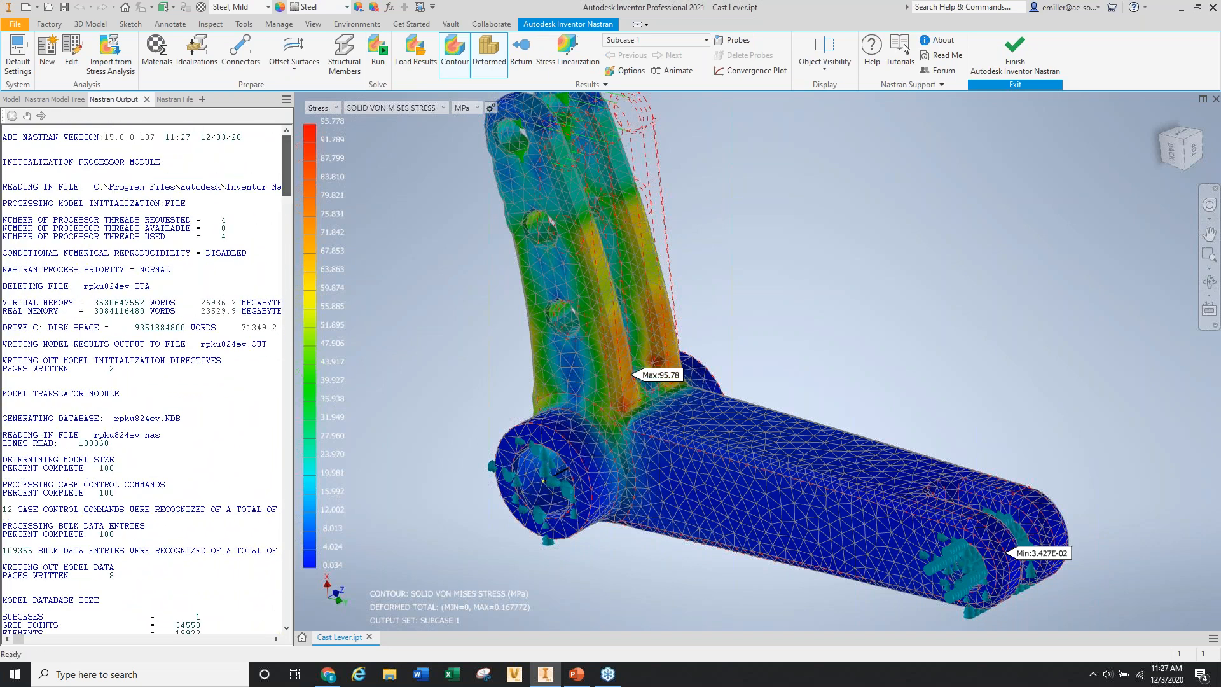
{"action": "left_click", "coordinate": [55, 99]}
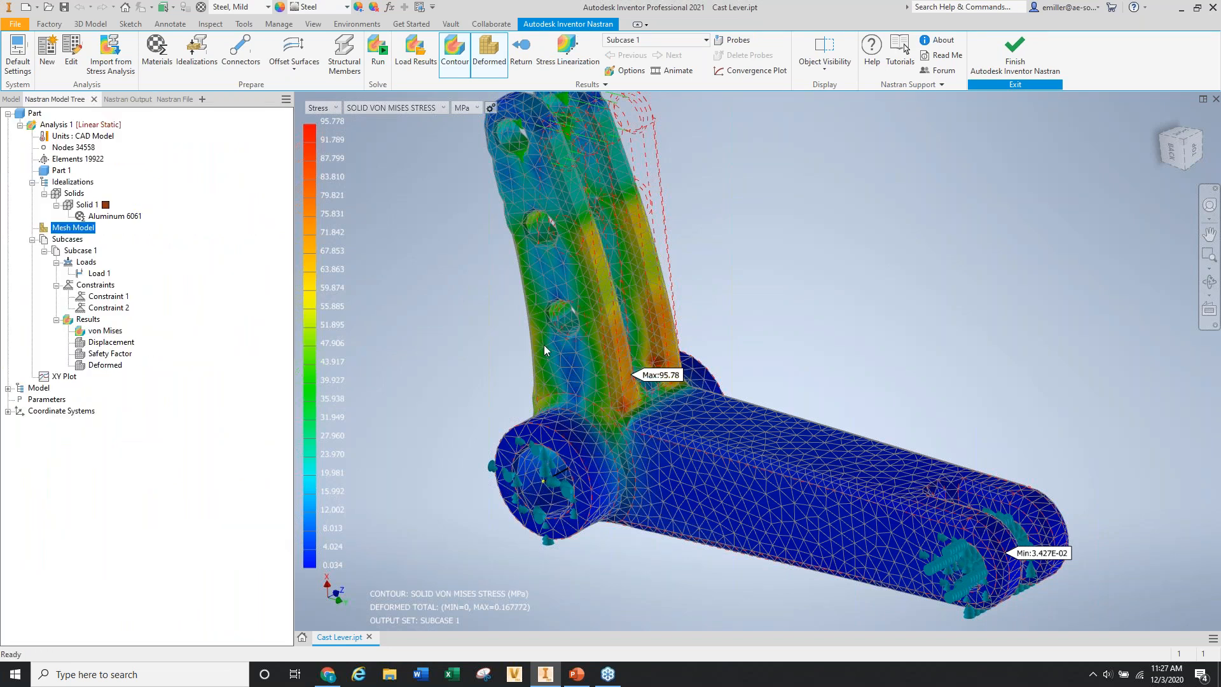
{"action": "left_click", "coordinate": [1172, 151]}
{"action": "scroll", "coordinate": [725, 503], "scroll_direction": "up", "scroll_amount": 3}
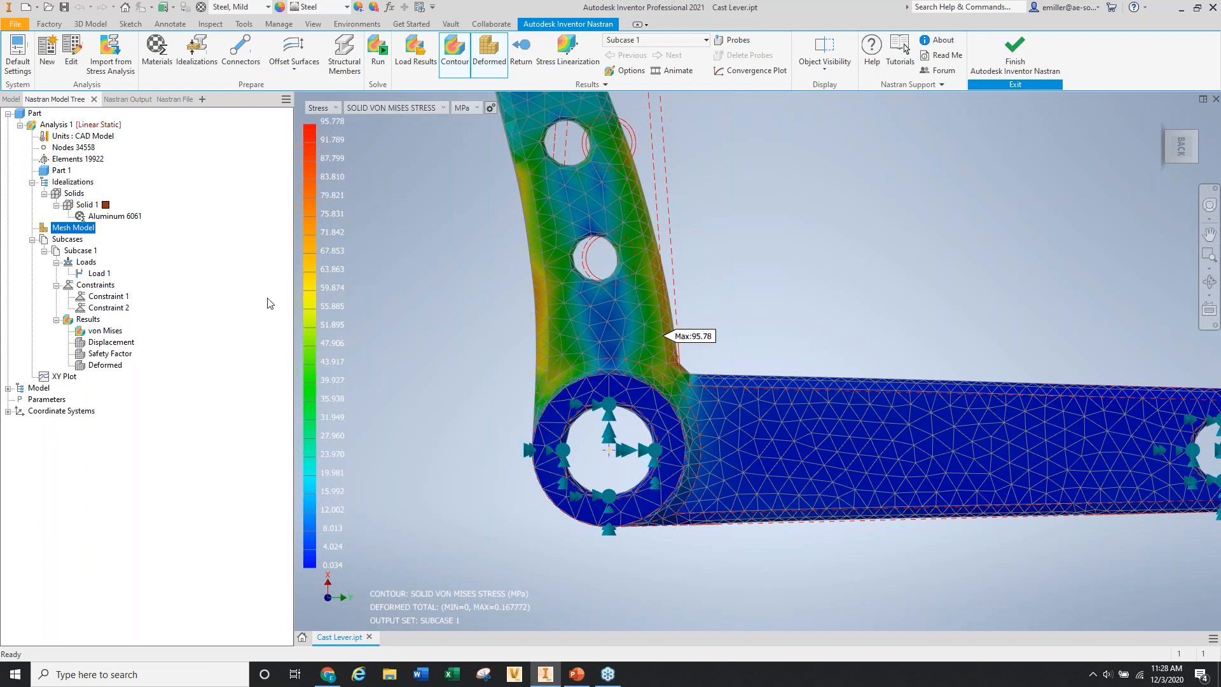
{"action": "left_click", "coordinate": [106, 344]}
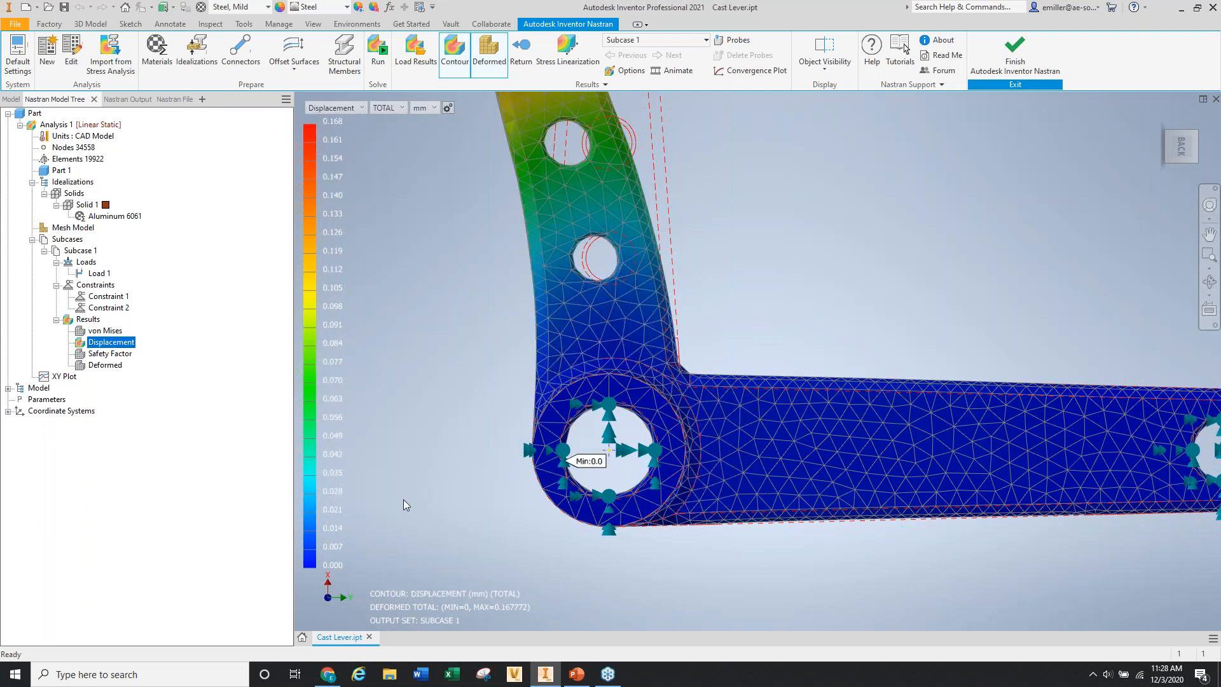
{"action": "scroll", "coordinate": [403, 498], "scroll_direction": "up", "scroll_amount": 5}
{"action": "scroll", "coordinate": [430, 316], "scroll_direction": "down", "scroll_amount": 6}
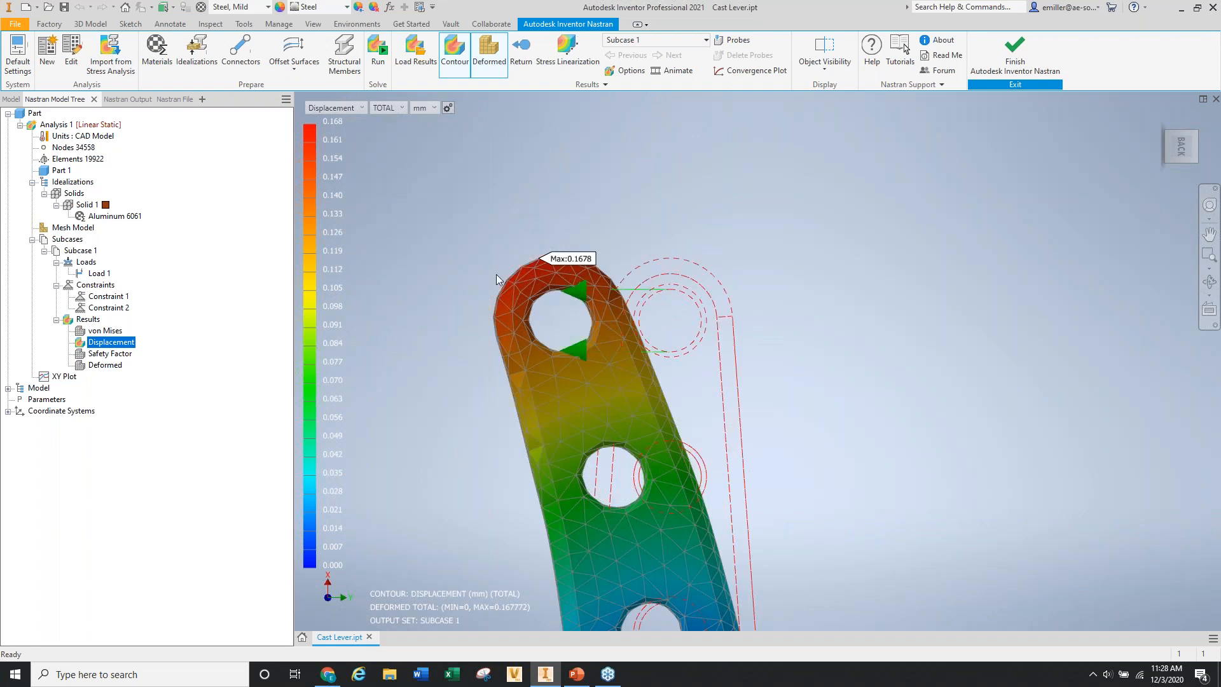
{"action": "scroll", "coordinate": [497, 274], "scroll_direction": "up", "scroll_amount": 5}
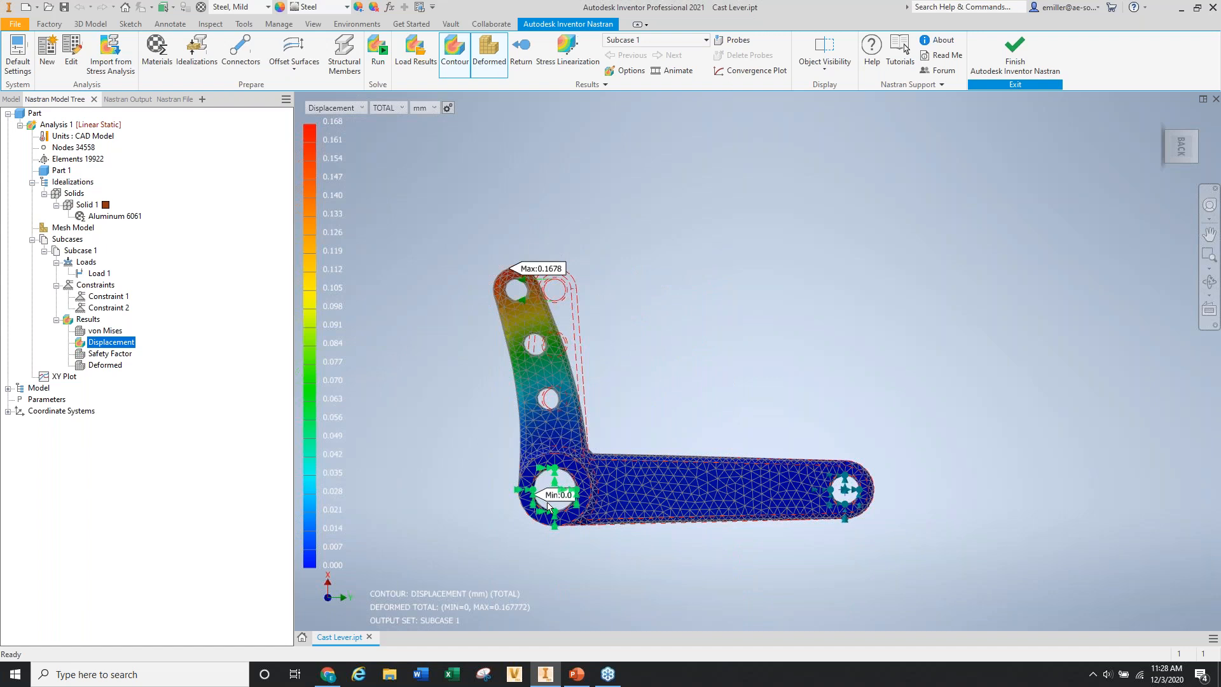
{"action": "scroll", "coordinate": [547, 504], "scroll_direction": "down", "scroll_amount": 5}
{"action": "scroll", "coordinate": [544, 504], "scroll_direction": "up", "scroll_amount": 4}
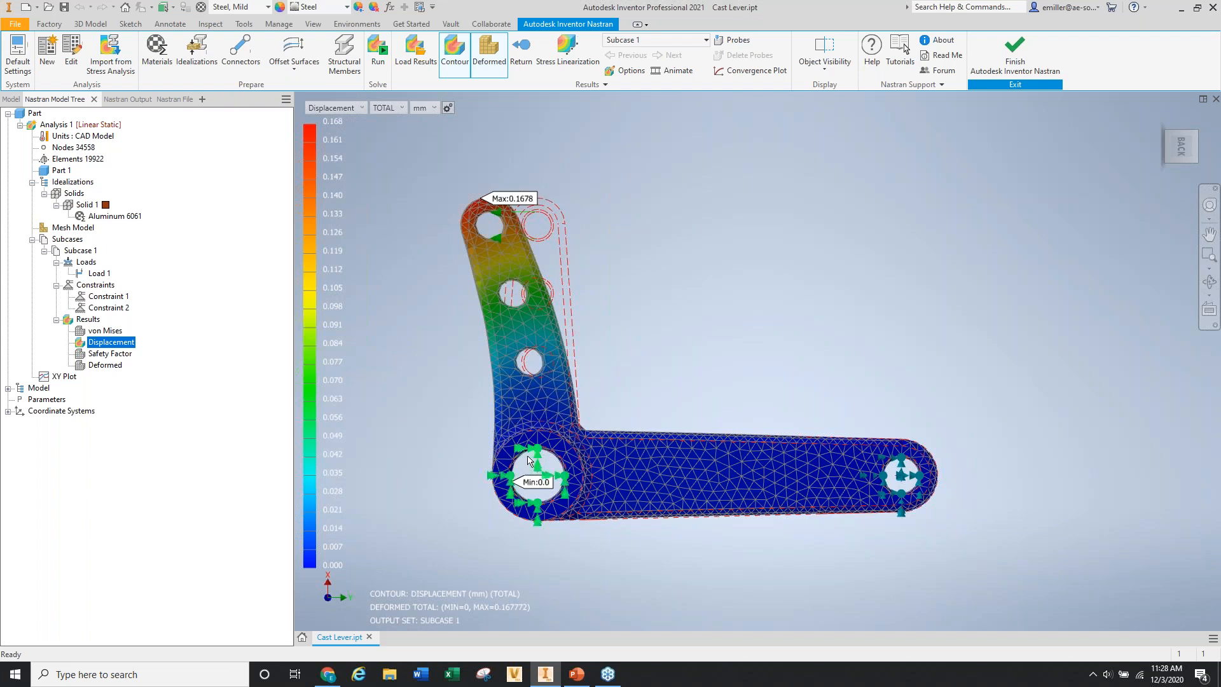
{"action": "scroll", "coordinate": [464, 212], "scroll_direction": "down", "scroll_amount": 3}
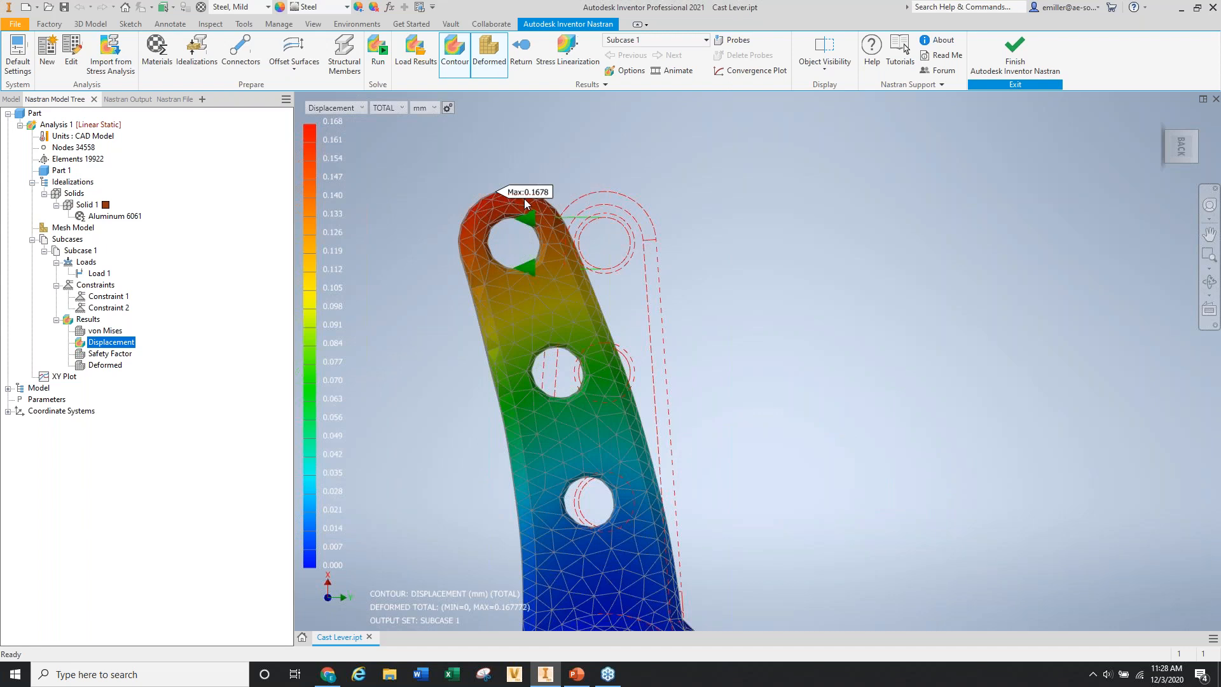
{"action": "scroll", "coordinate": [524, 199], "scroll_direction": "up", "scroll_amount": 4}
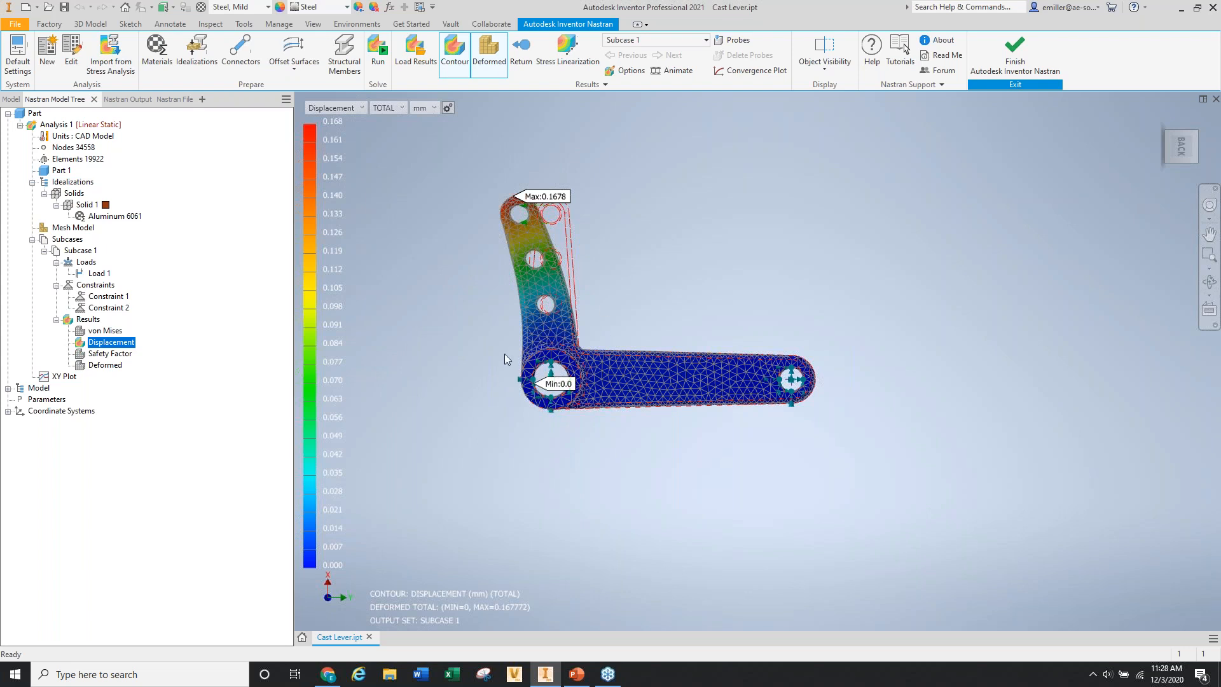
{"action": "left_click", "coordinate": [105, 355]}
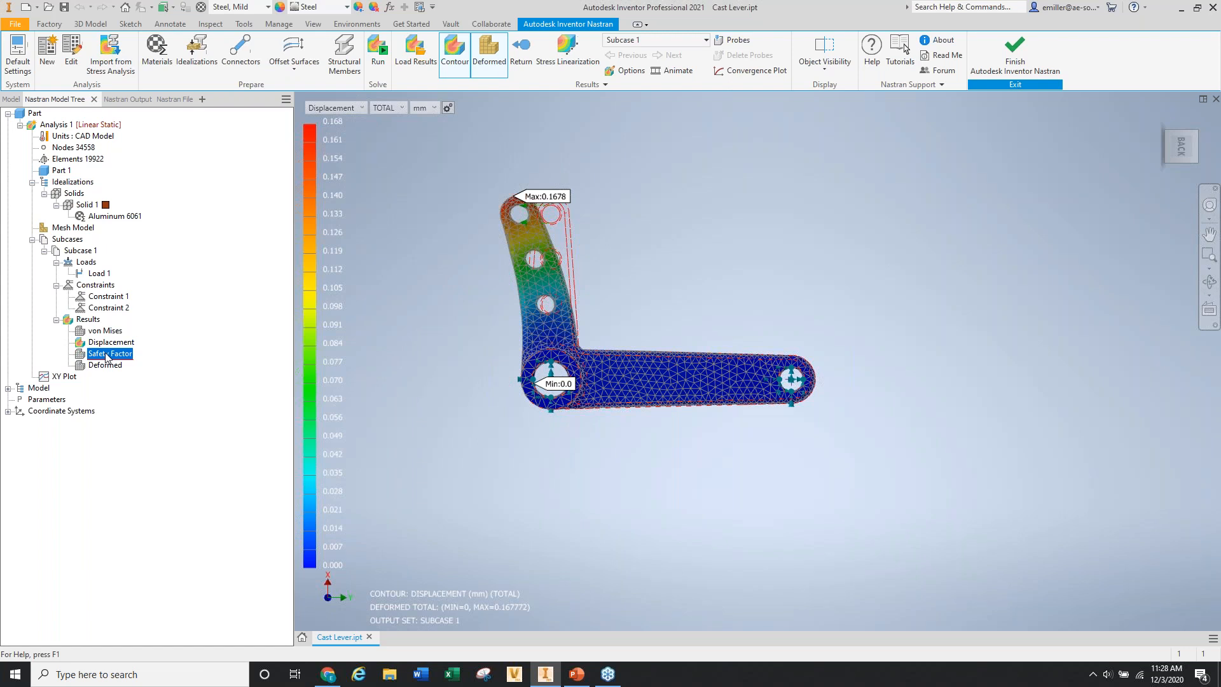
Display the Safety Factor contour on the lever from the Results list.
{"action": "double_click", "coordinate": [106, 354]}
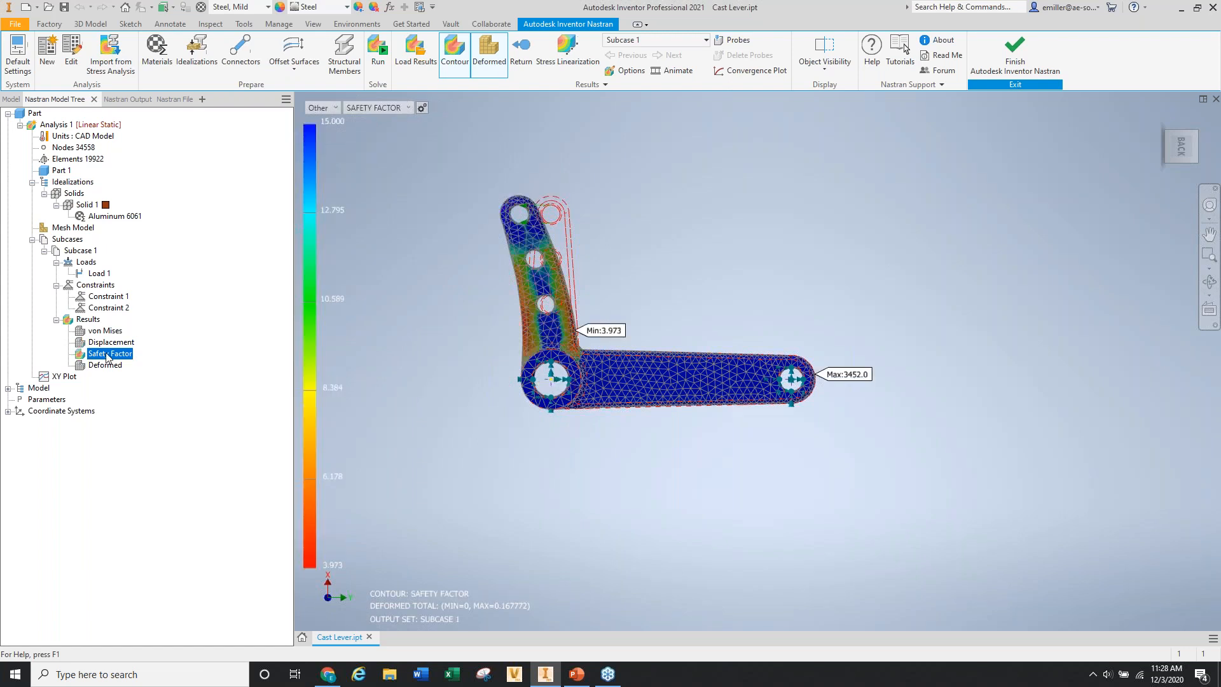
{"action": "scroll", "coordinate": [508, 378], "scroll_direction": "up", "scroll_amount": 3}
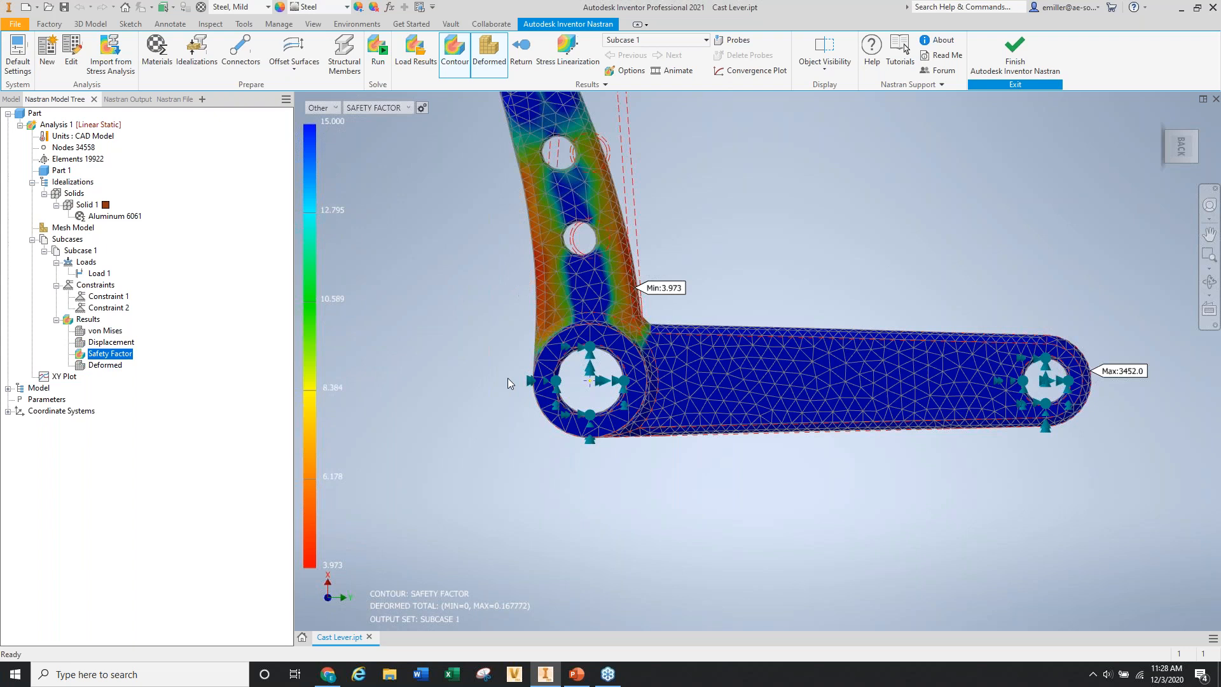
{"action": "scroll", "coordinate": [467, 379], "scroll_direction": "down", "scroll_amount": 2}
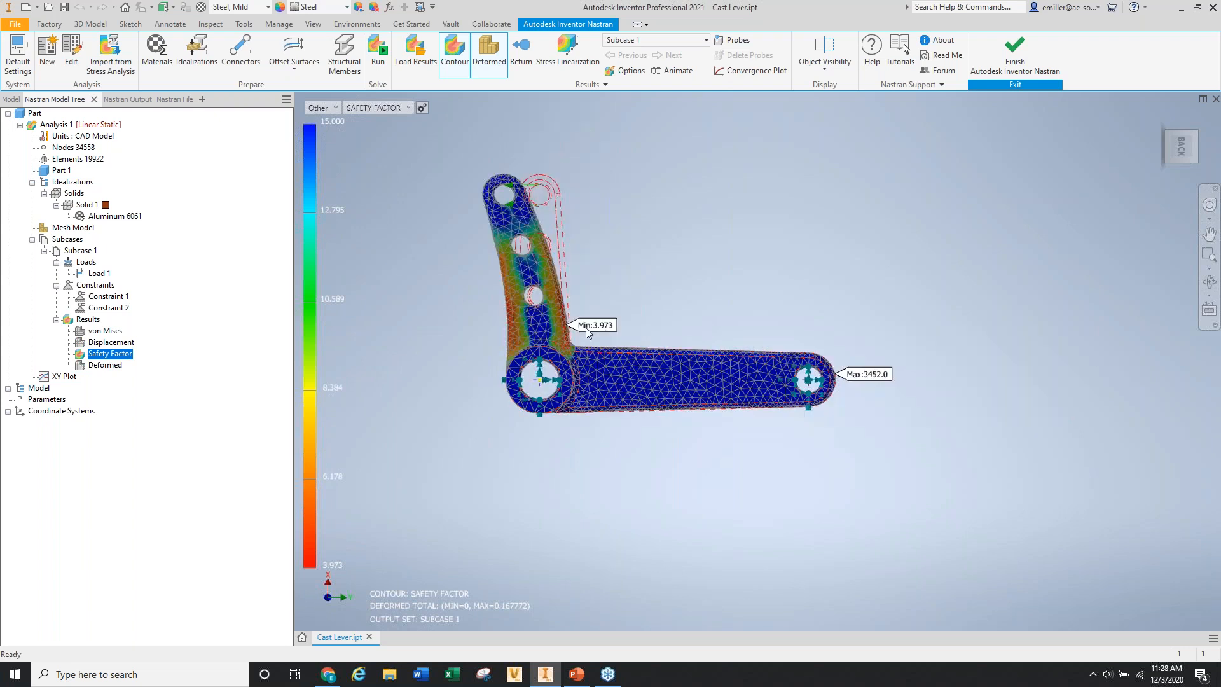
{"action": "scroll", "coordinate": [585, 329], "scroll_direction": "up", "scroll_amount": 3}
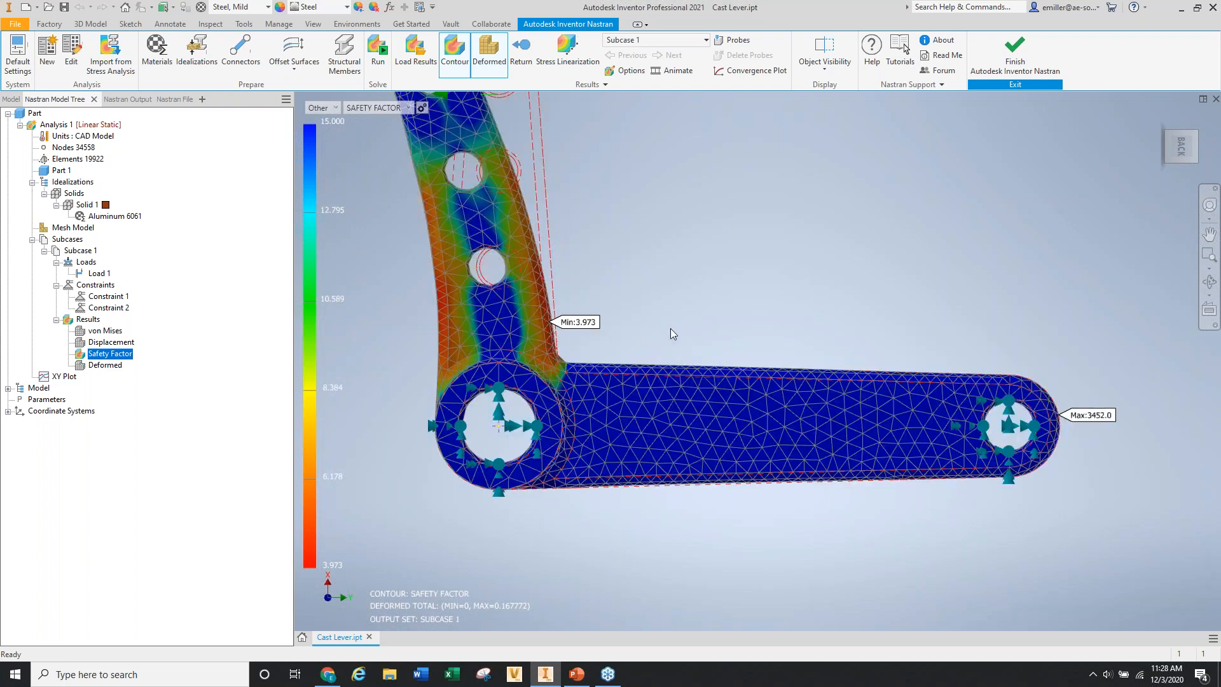
Orbit and zoom around the bend to inspect the 3.973 minimum at the inner corner.
{"action": "middle_click_drag", "start_coordinate": [668, 327], "coordinate": [585, 350], "text": "shift"}
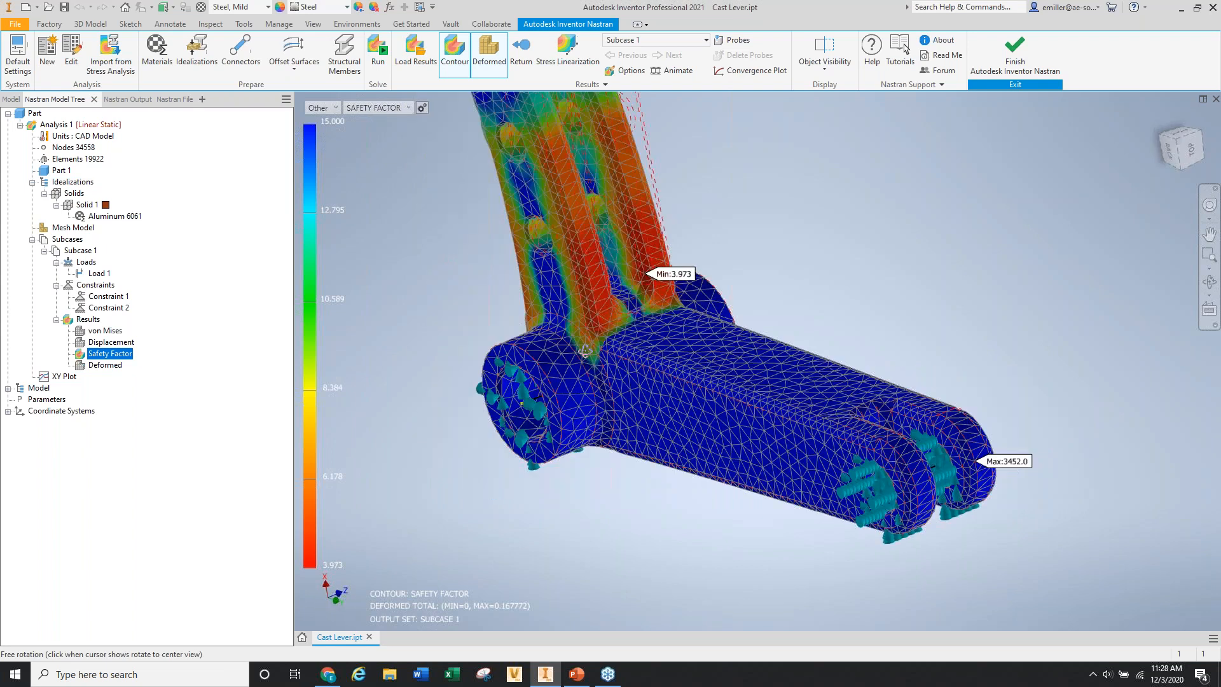
{"action": "scroll", "coordinate": [673, 241], "scroll_direction": "up", "scroll_amount": 3}
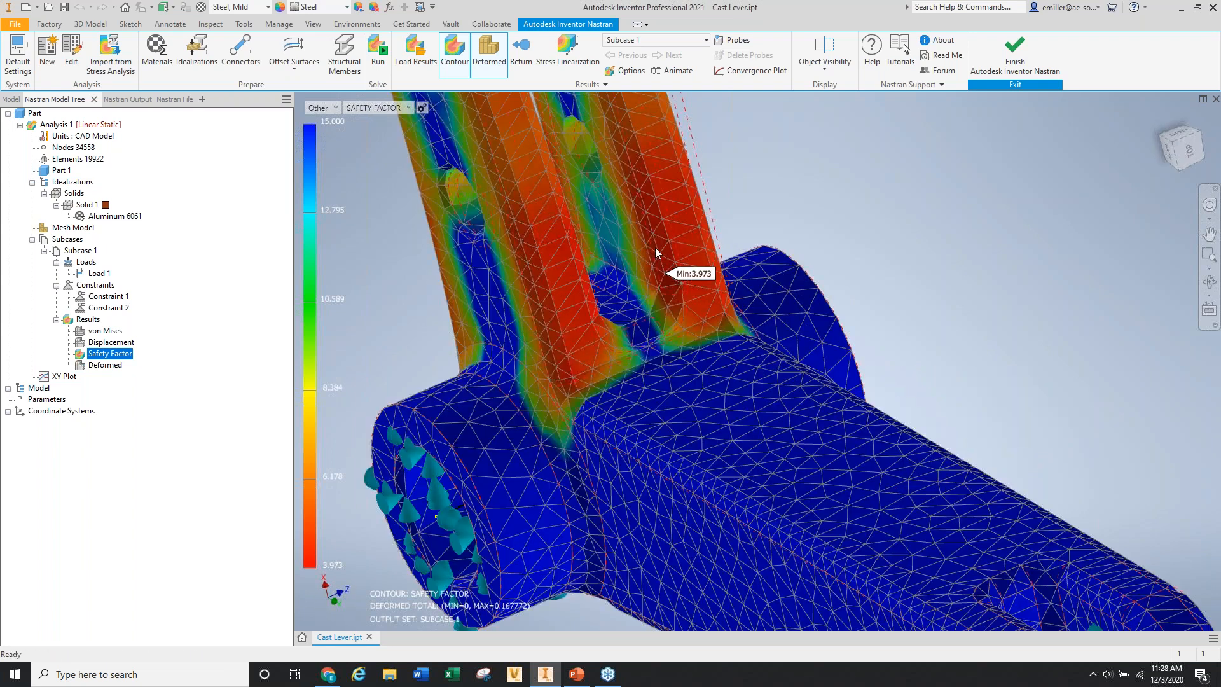
{"action": "middle_click_drag", "start_coordinate": [657, 253], "coordinate": [566, 284], "text": "shift"}
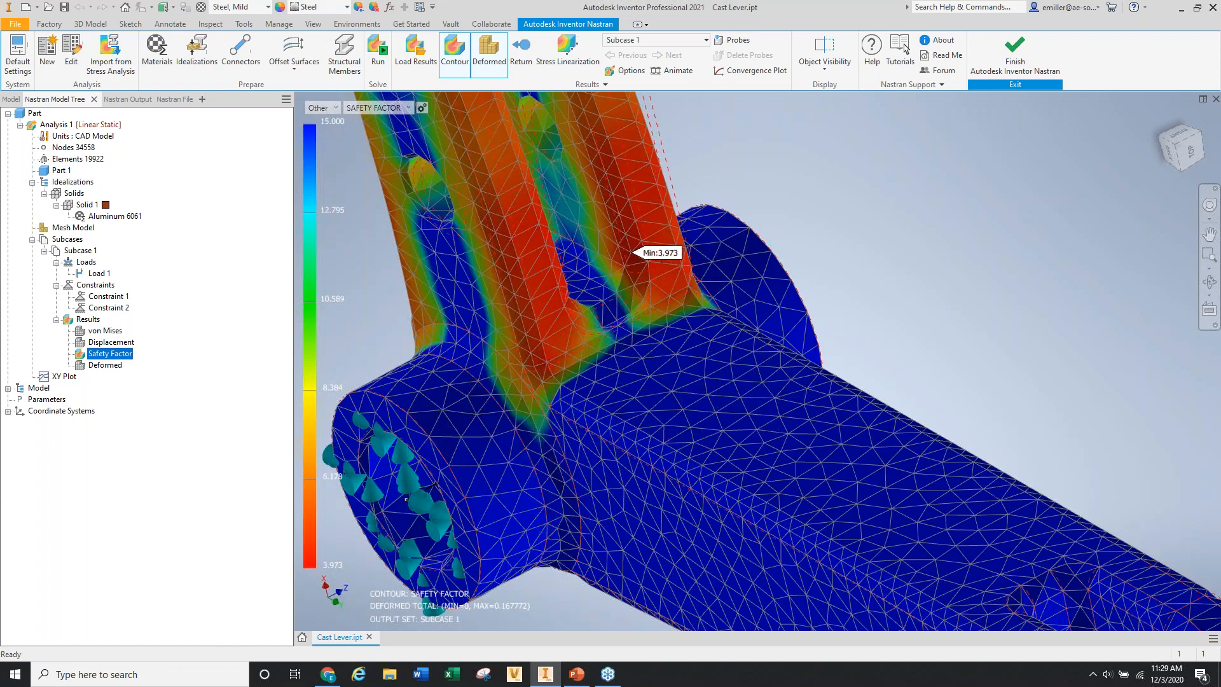
{"action": "scroll", "coordinate": [636, 261], "scroll_direction": "down", "scroll_amount": 5}
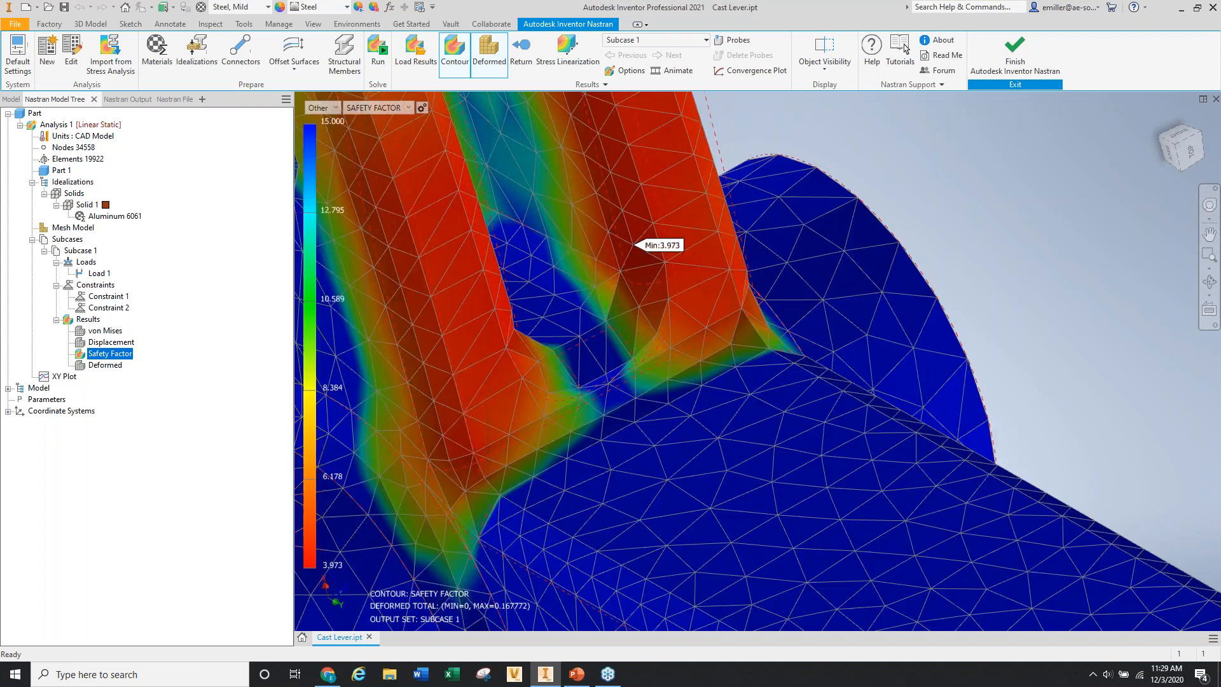
{"action": "middle_click_drag", "start_coordinate": [636, 261], "coordinate": [705, 294], "text": "shift"}
{"action": "scroll", "coordinate": [636, 326], "scroll_direction": "up", "scroll_amount": 5}
{"action": "middle_click_drag", "start_coordinate": [637, 326], "coordinate": [616, 307], "text": "shift"}
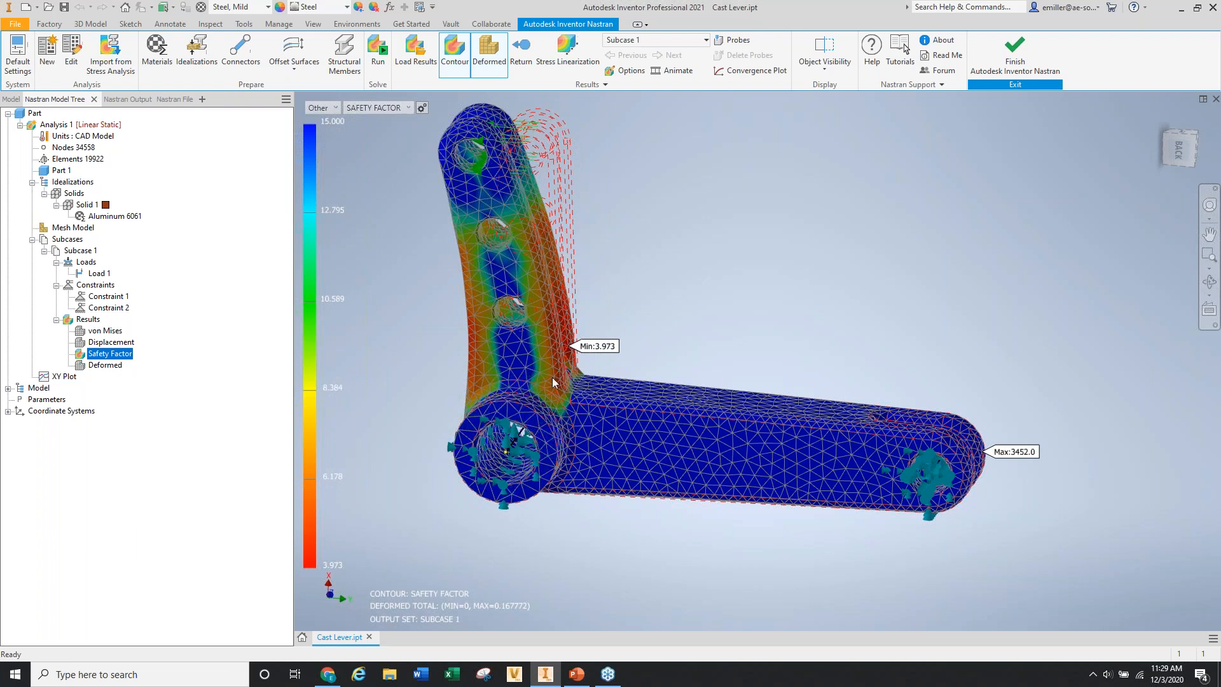
{"action": "scroll", "coordinate": [553, 382], "scroll_direction": "up", "scroll_amount": 3}
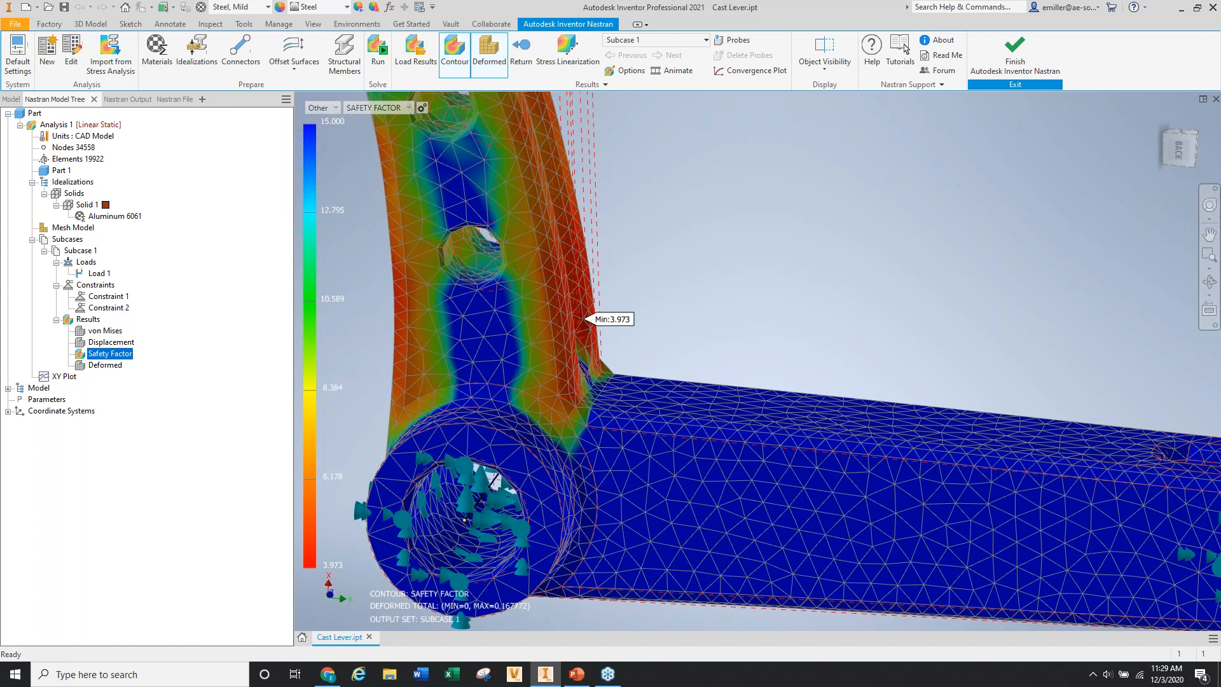
{"action": "scroll", "coordinate": [632, 327], "scroll_direction": "up", "scroll_amount": 3}
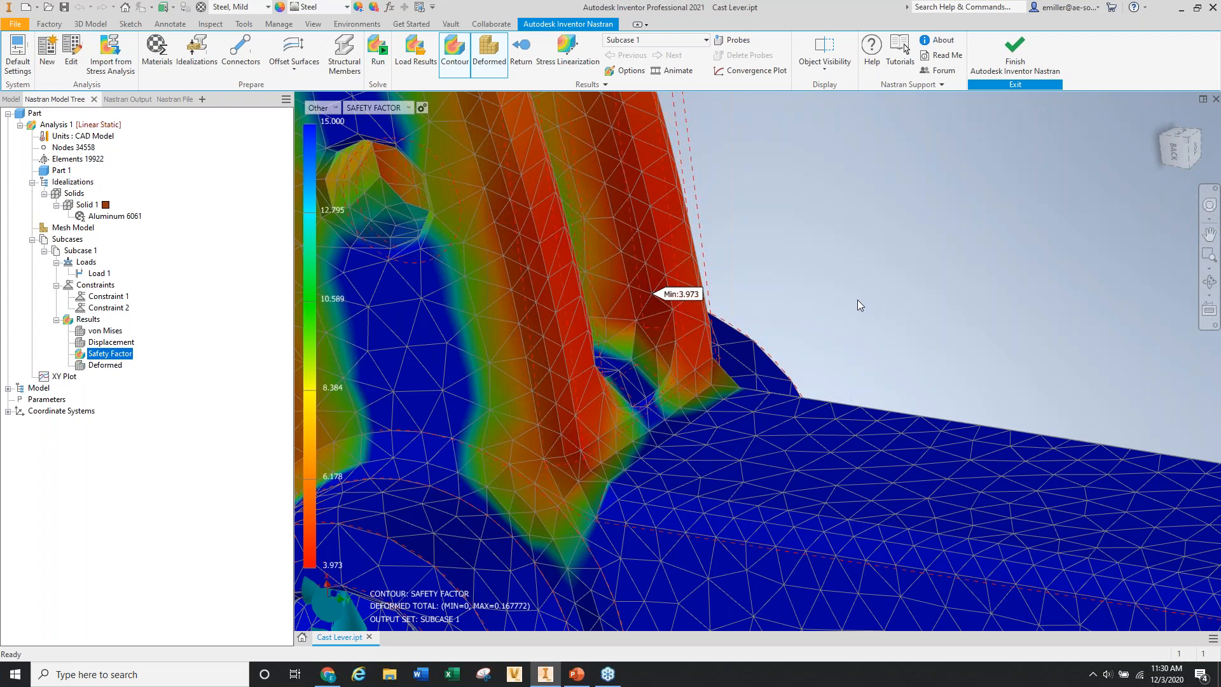
{"action": "scroll", "coordinate": [864, 331], "scroll_direction": "down", "scroll_amount": 8}
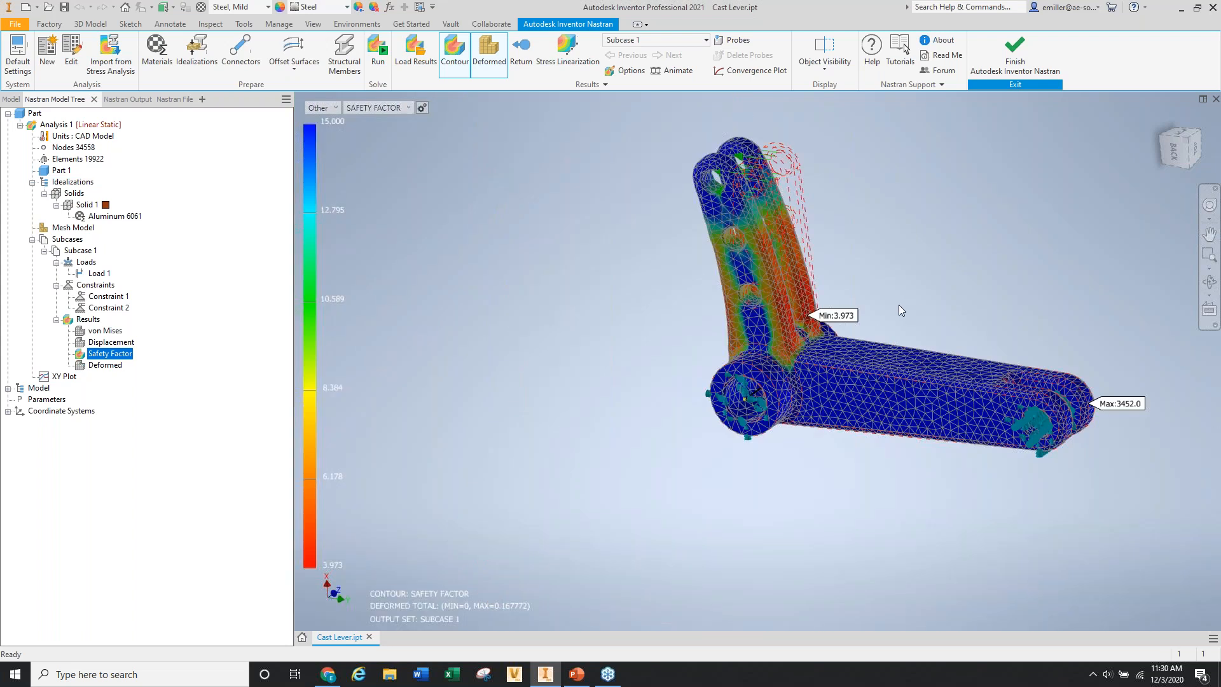
Pan and zoom the Inventor view to reposition the solved lever.
{"action": "middle_click_drag", "start_coordinate": [849, 301], "coordinate": [653, 322]}
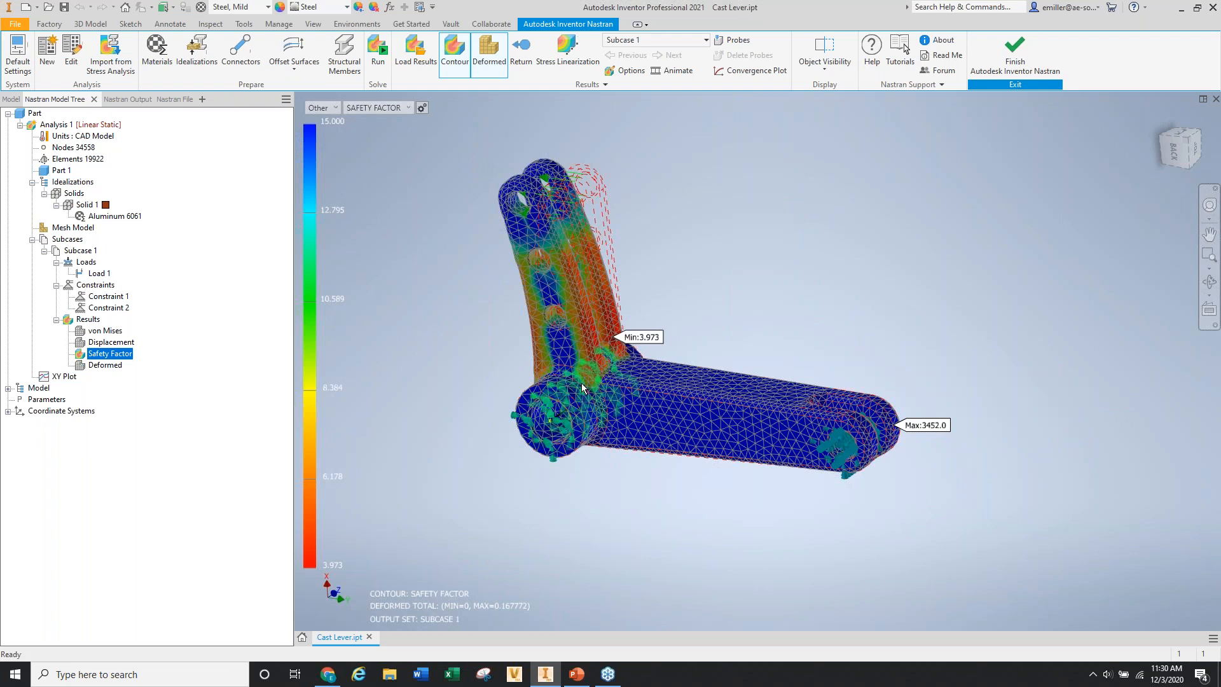
{"action": "scroll", "coordinate": [581, 383], "scroll_direction": "up", "scroll_amount": 4}
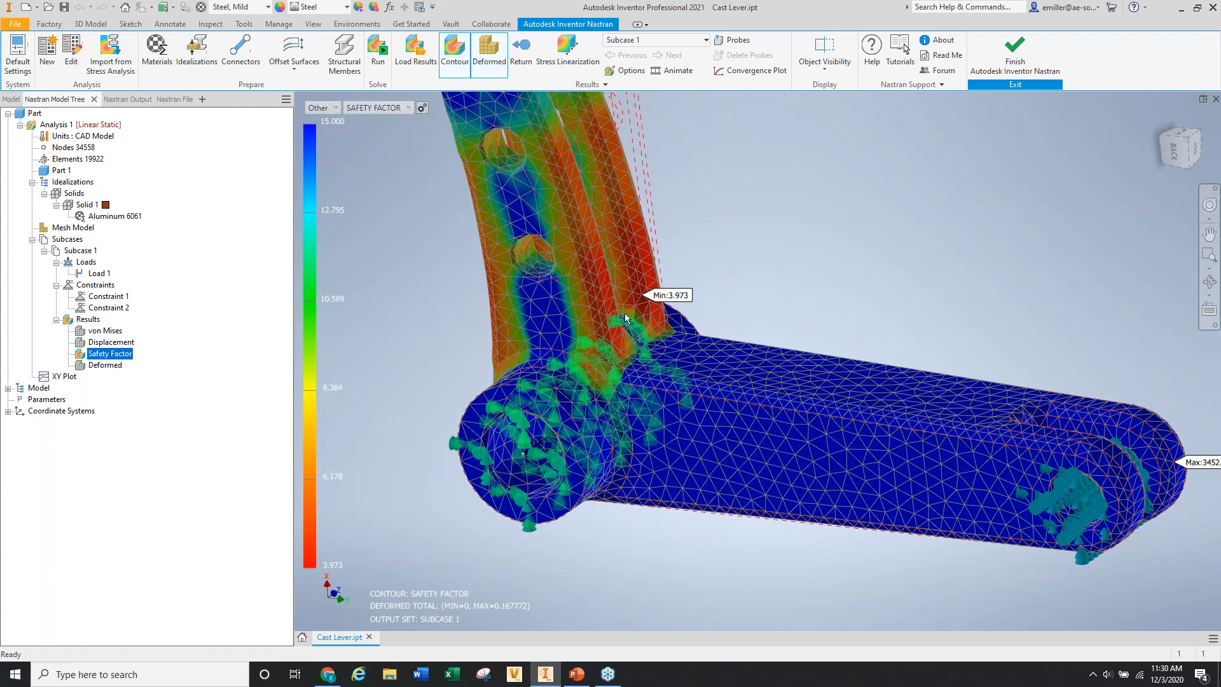
{"action": "scroll", "coordinate": [516, 337], "scroll_direction": "up", "scroll_amount": 3}
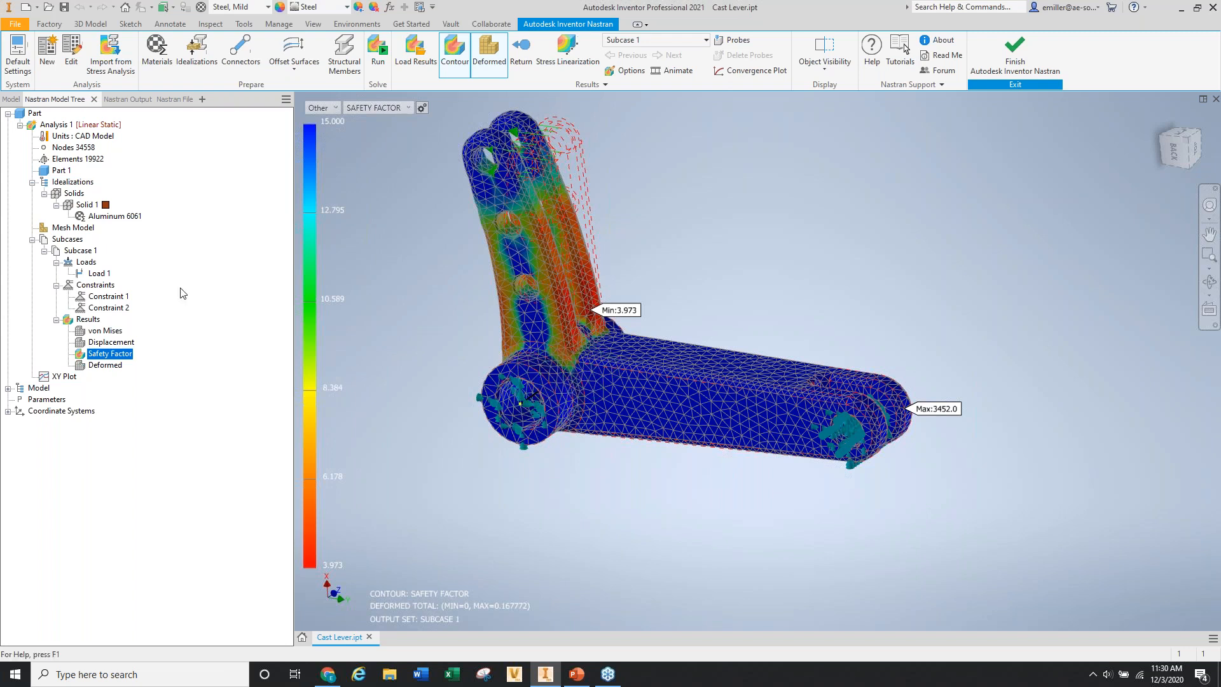
{"action": "key", "text": "F2"}
{"action": "left_click_drag", "start_coordinate": [636, 309], "coordinate": [632, 340]}
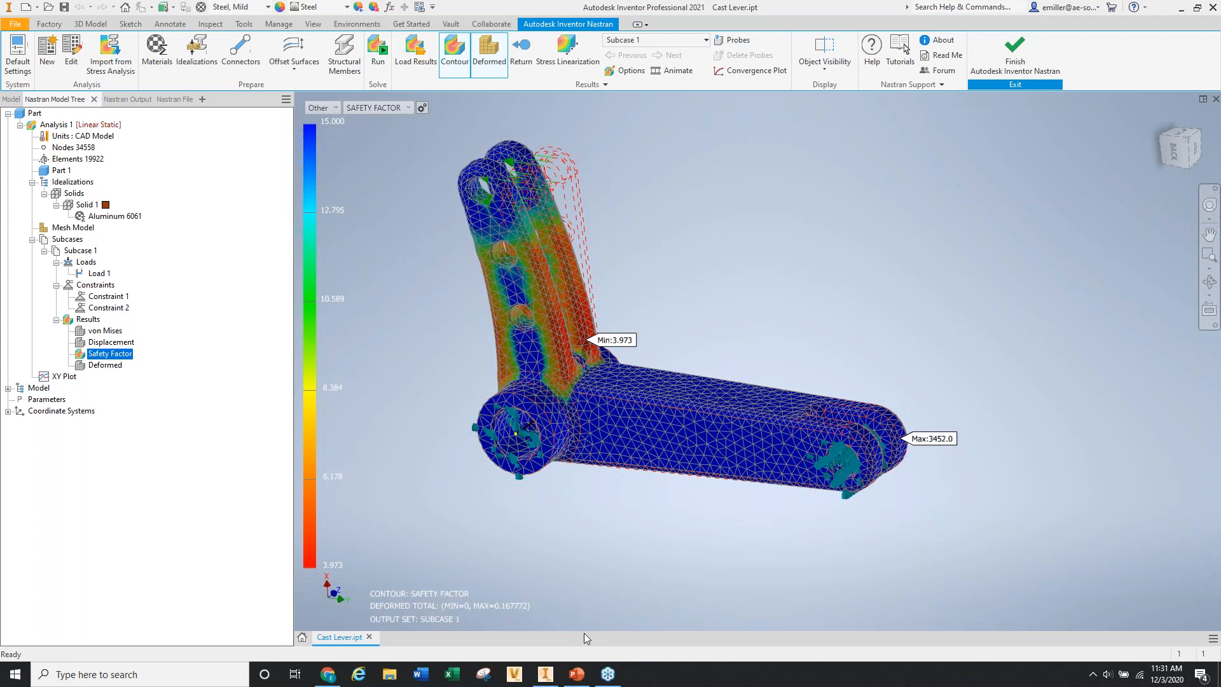
Play the closing 'Upcoming Classes' slide full screen in PowerPoint.
{"action": "mouse_move", "coordinate": [575, 679]}
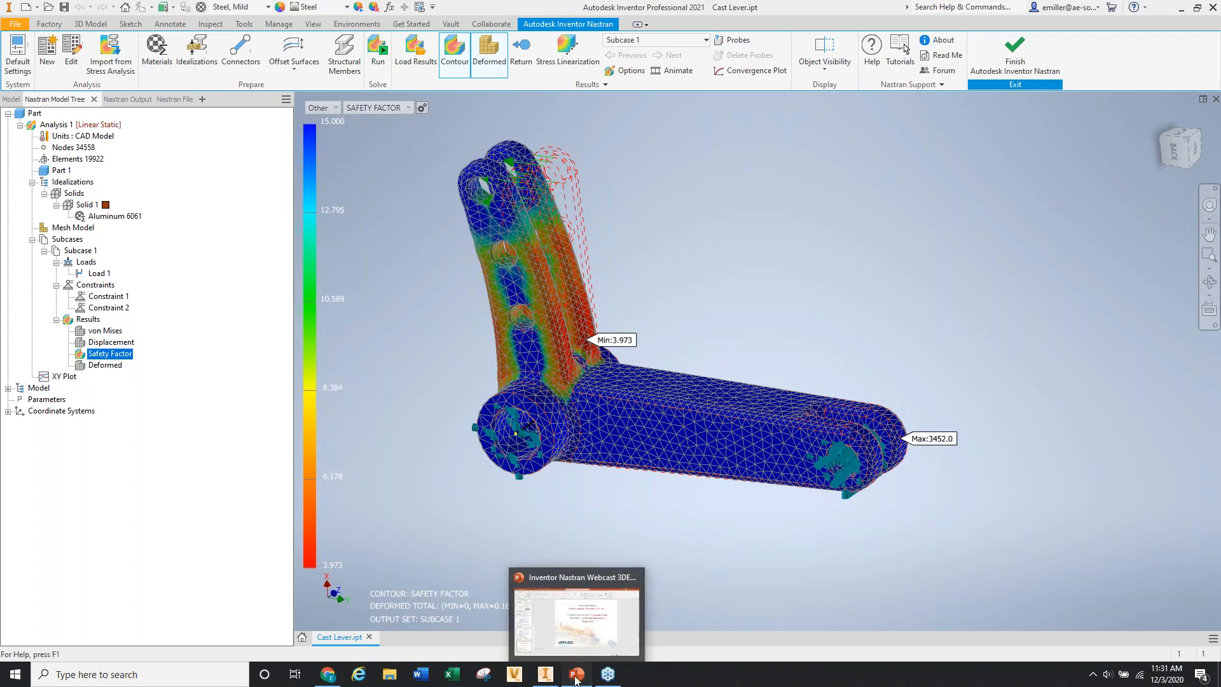
{"action": "left_click", "coordinate": [575, 679]}
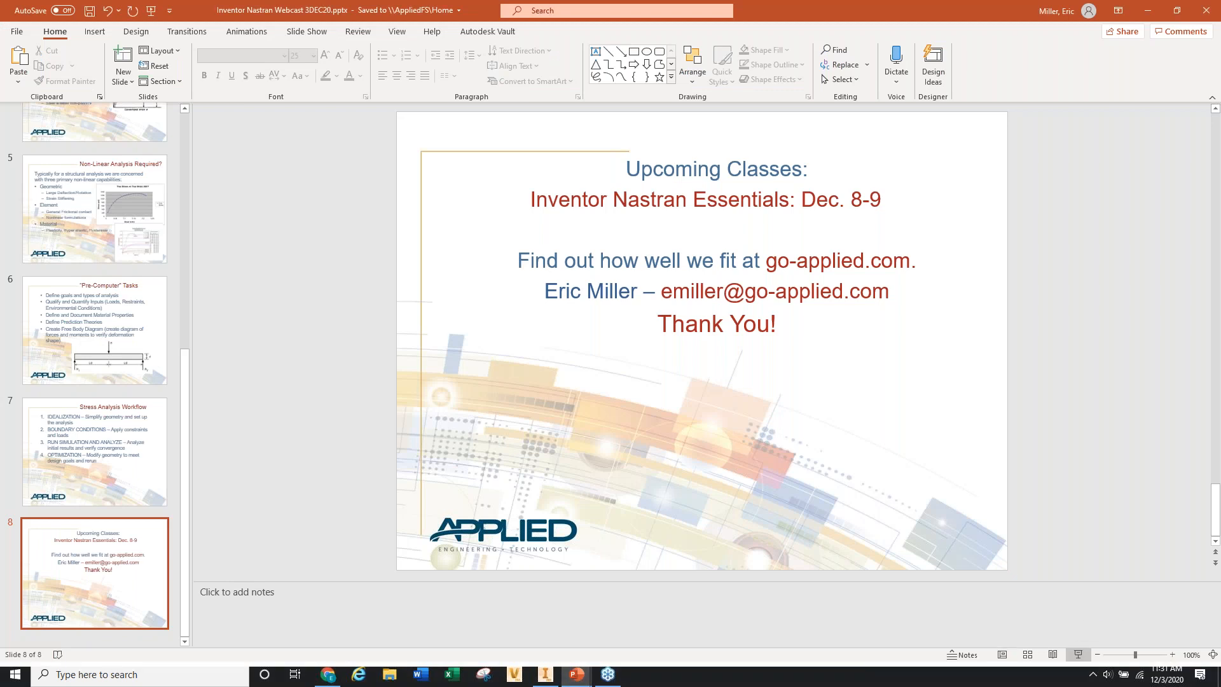
{"action": "left_click", "coordinate": [1078, 655]}
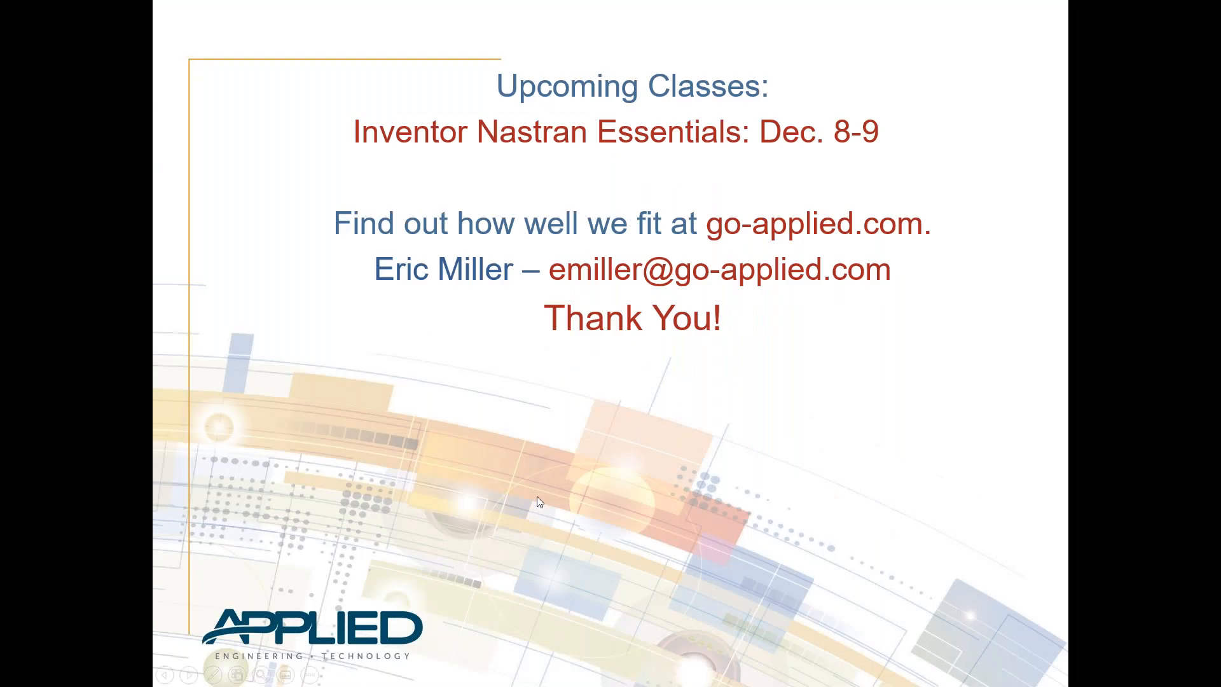